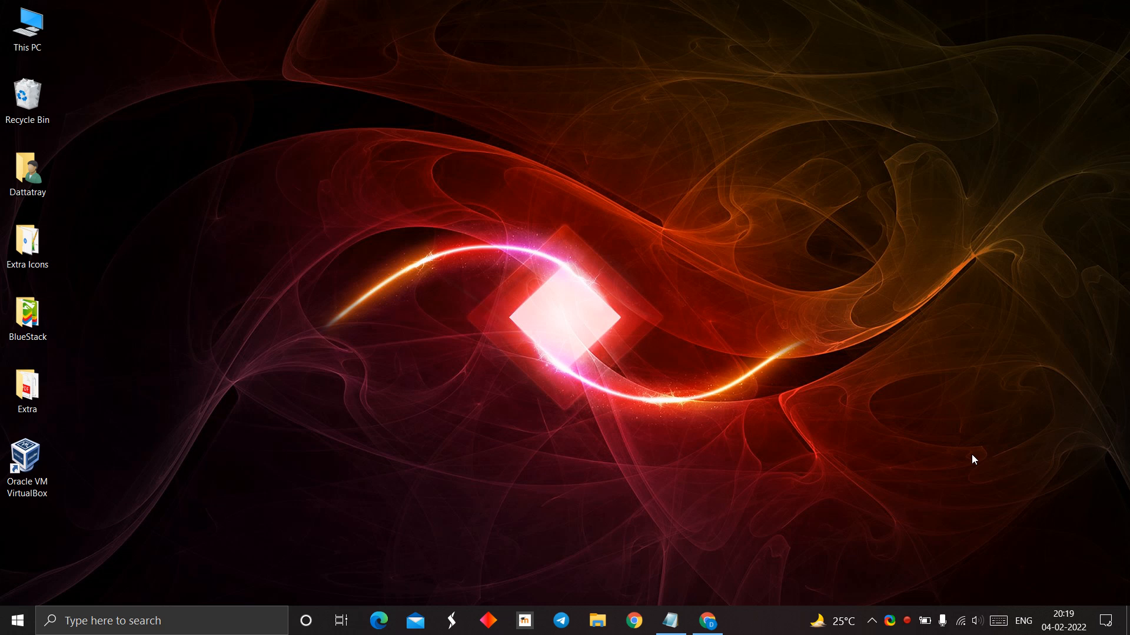
left_click(714, 627)
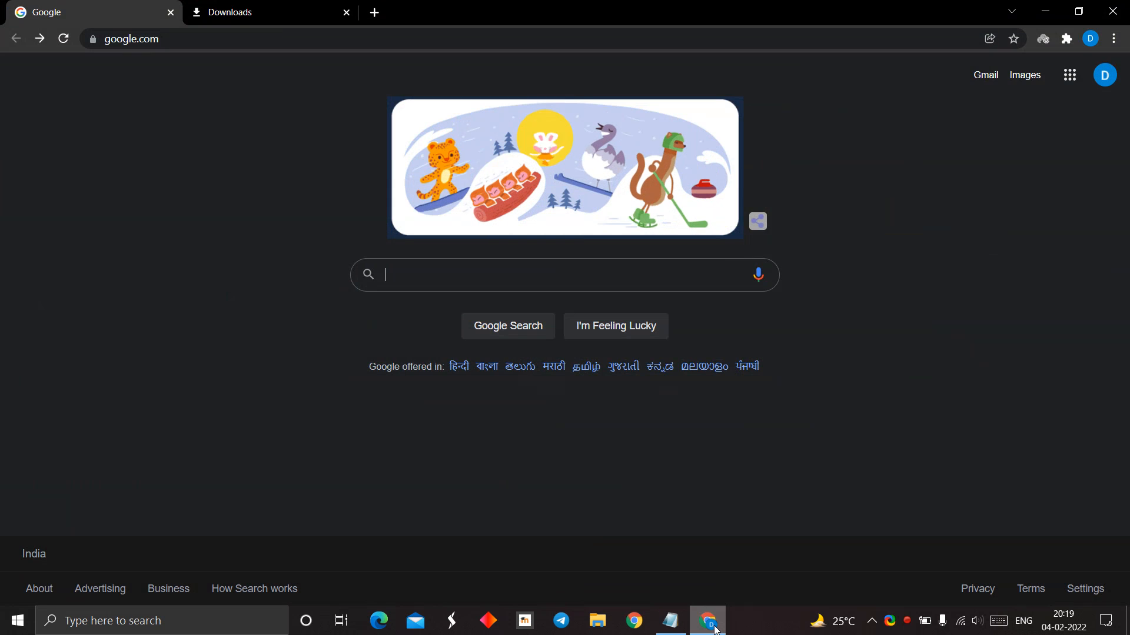
type("ww")
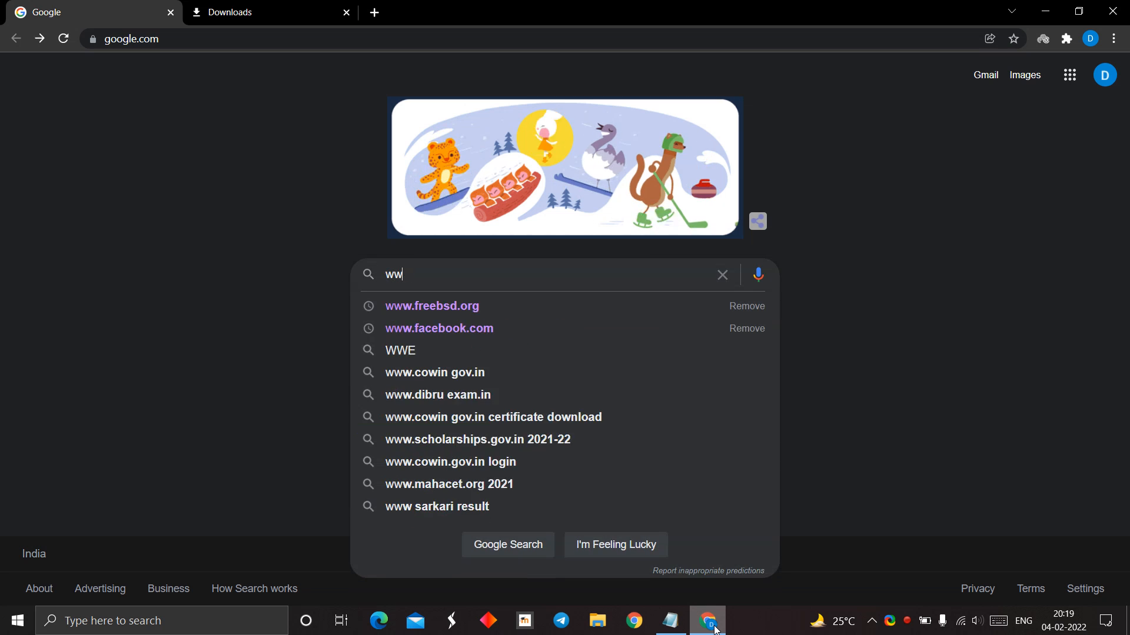
type("w.freeb")
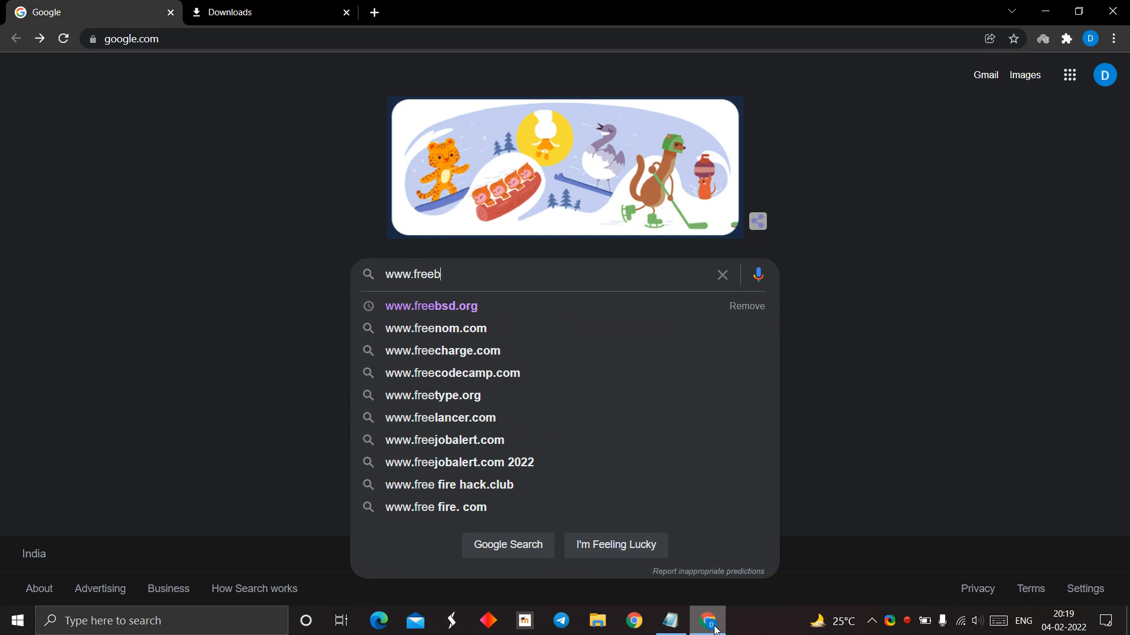
type("sd.org")
key("Return")
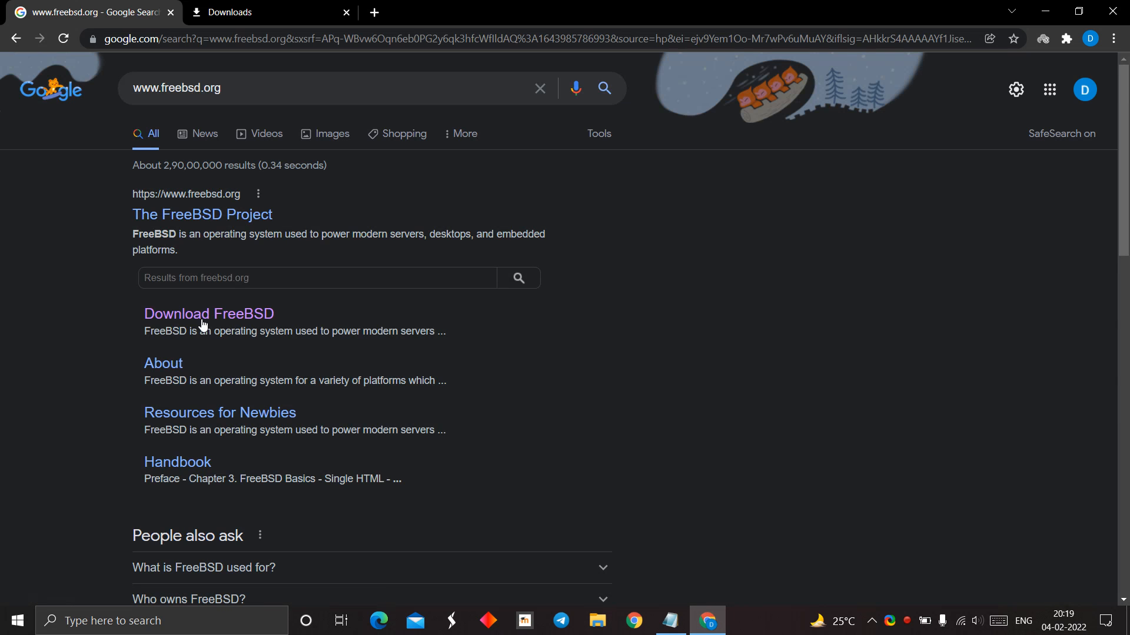
left_click(222, 314)
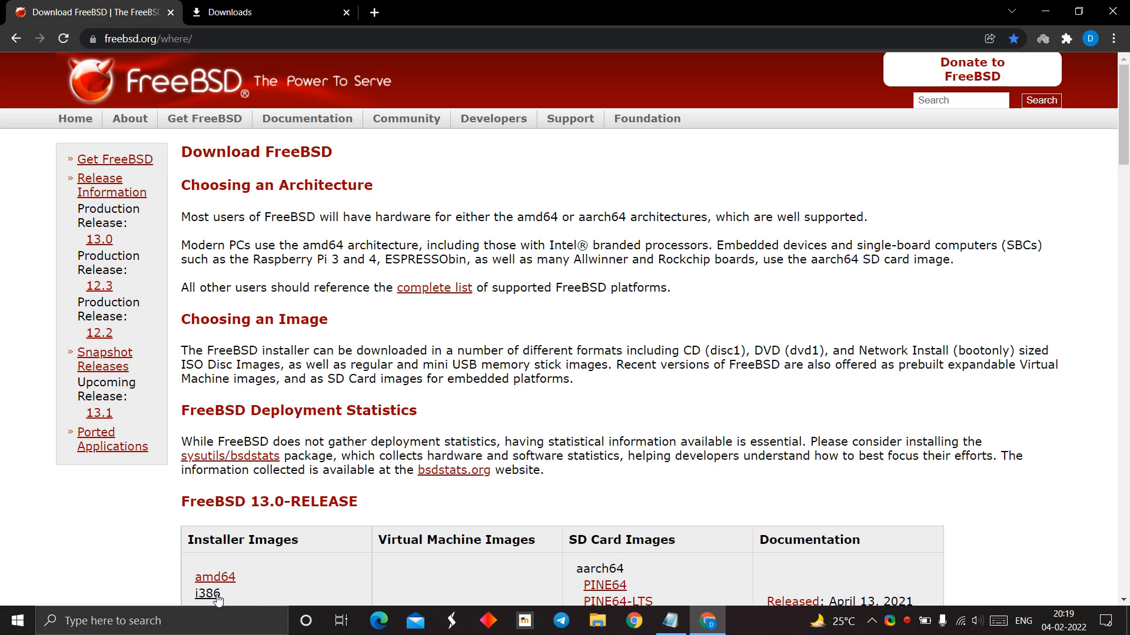
Step: Open the amd64 installer images listing for FreeBSD 13.0-RELEASE
scroll(218, 591, "down", 1)
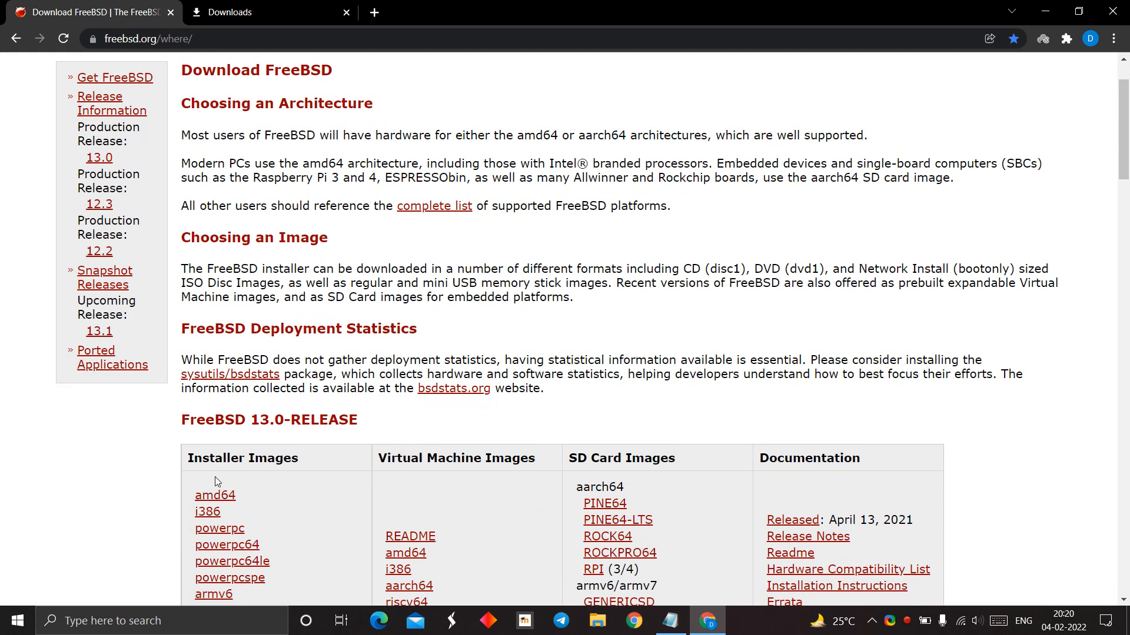
scroll(230, 482, "down", 1)
left_click(233, 480)
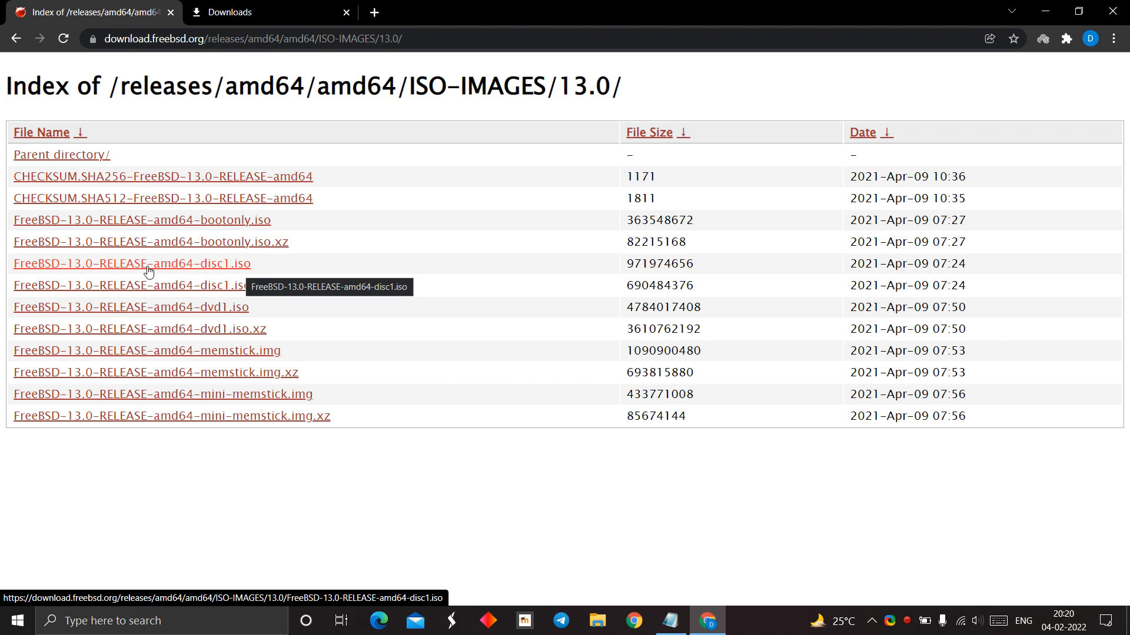
Step: Find the downloaded FreeBSD-13.0-RELEASE-amd64-disc1.iso in the browser's downloads and show it in its folder
left_click(285, 10)
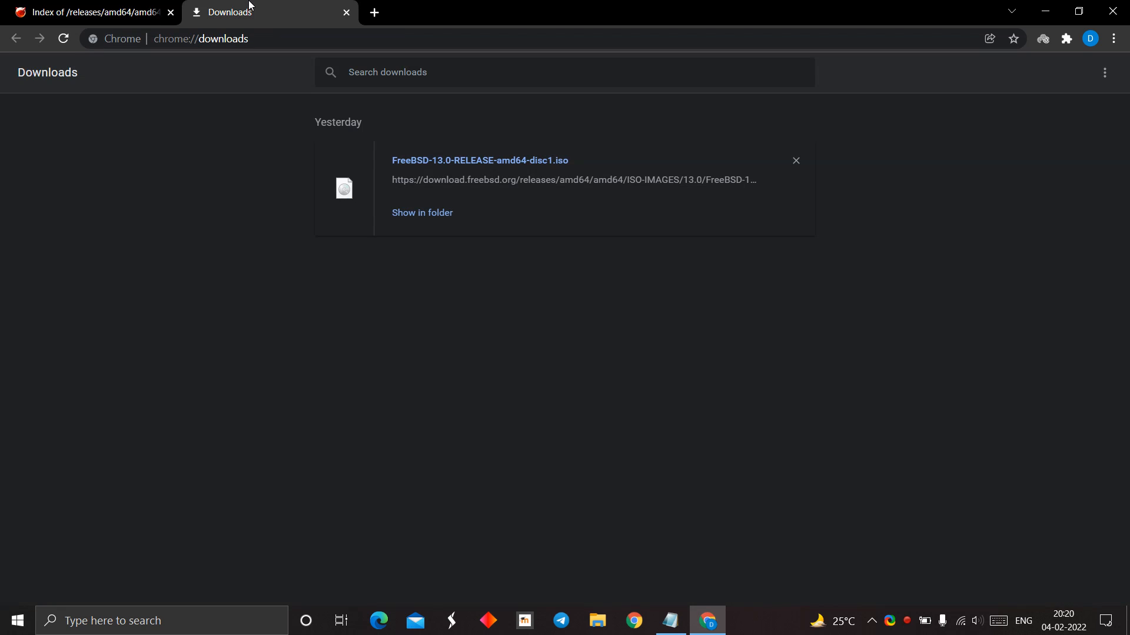
left_click(131, 6)
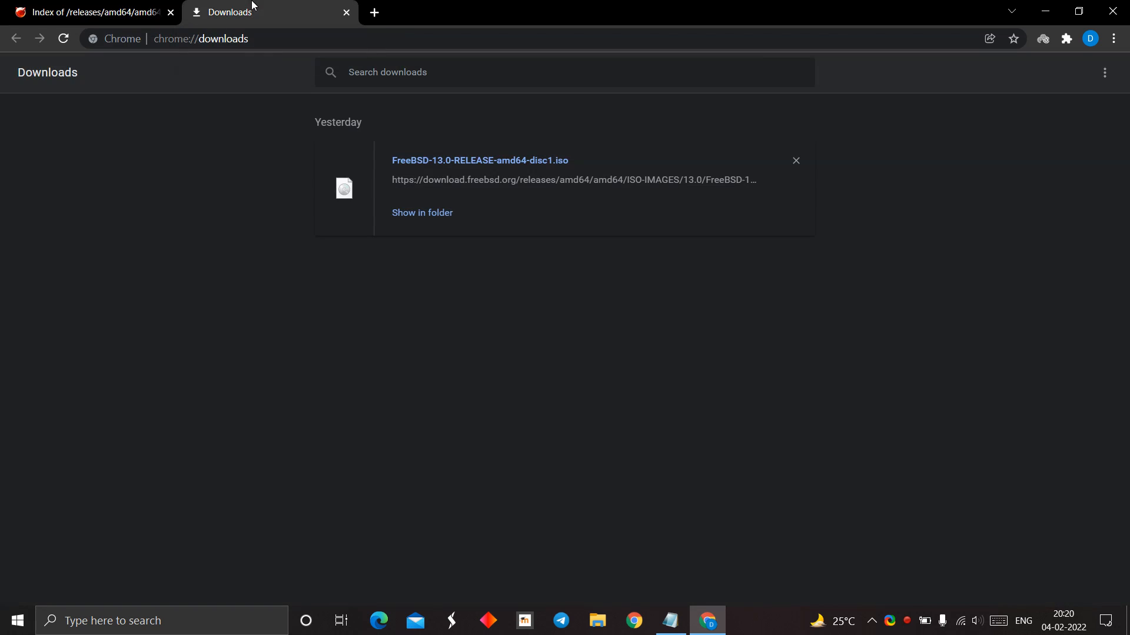
left_click(253, 6)
left_click(406, 213)
right_click(204, 207)
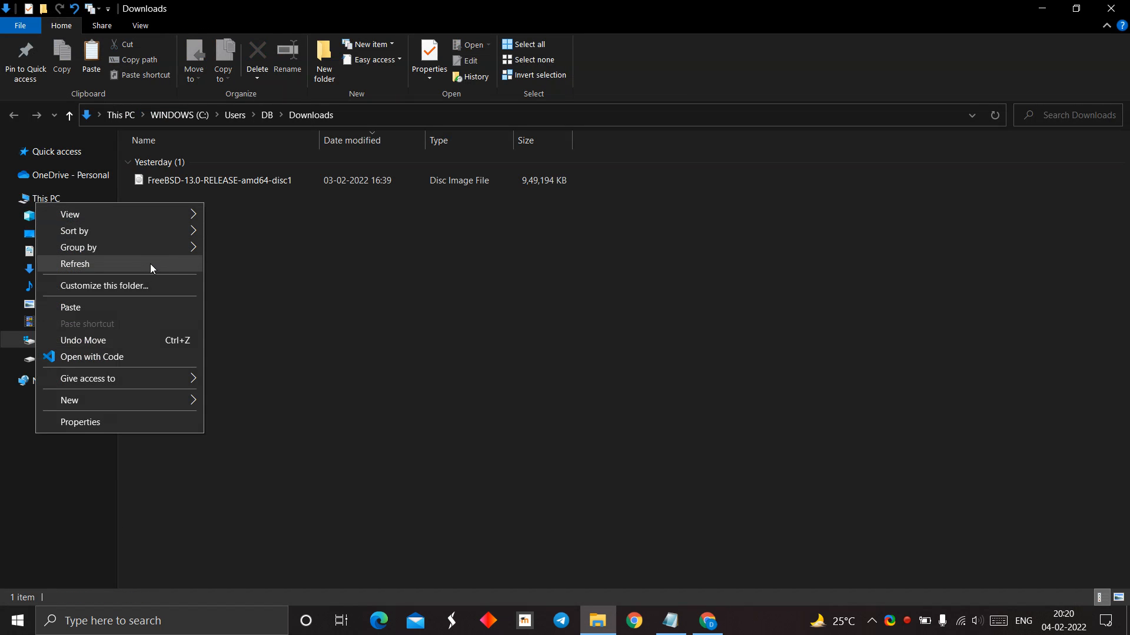
left_click(150, 263)
left_click(545, 185)
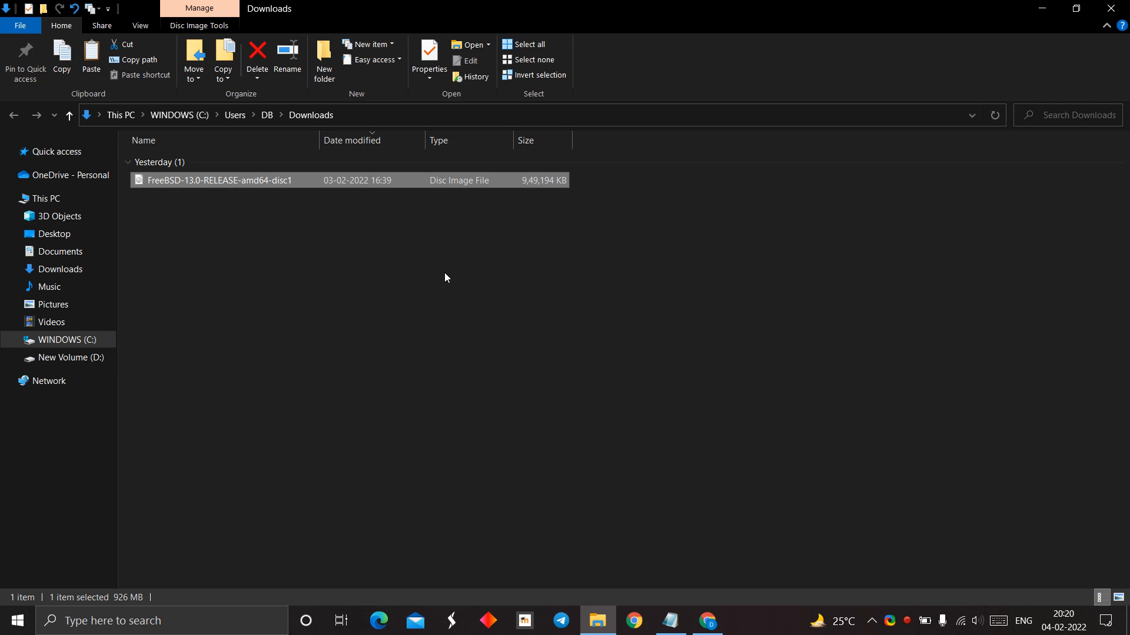
right_click(254, 227)
left_click(160, 286)
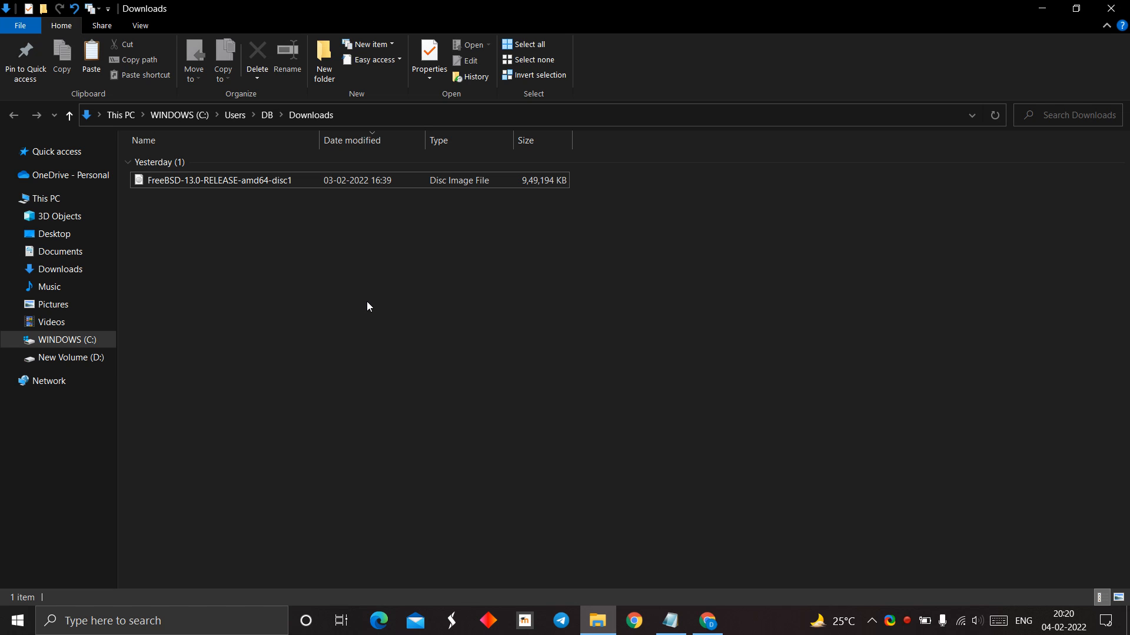
Step: Move the FreeBSD-13.0-RELEASE-amd64-disc1 image from the Downloads folder to New Volume (D:)
left_click(209, 185)
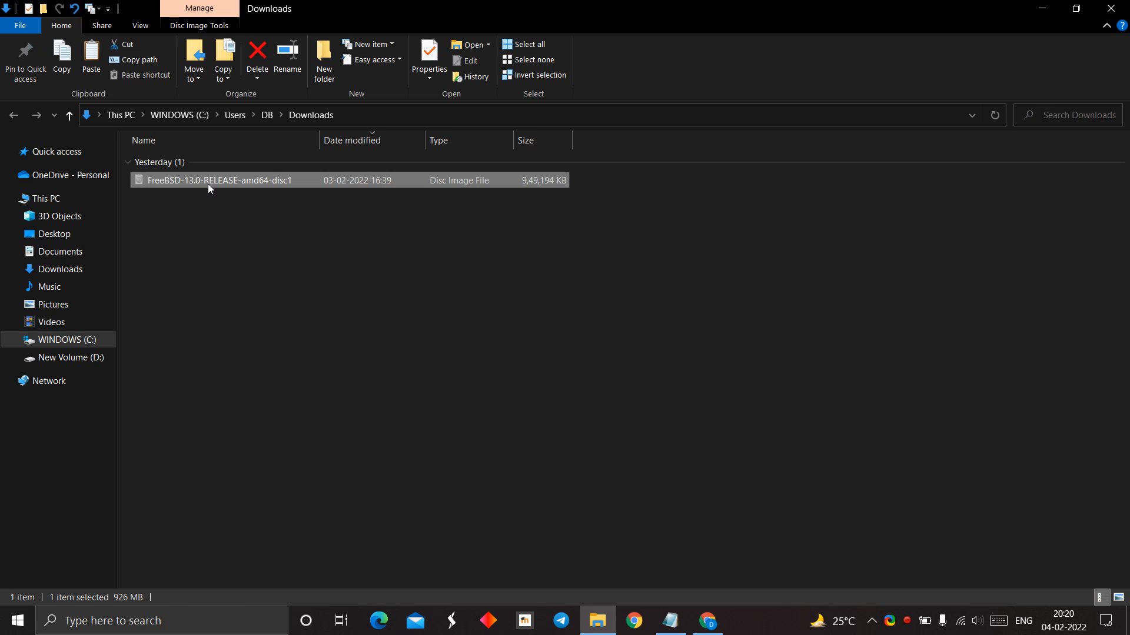
left_click(49, 200)
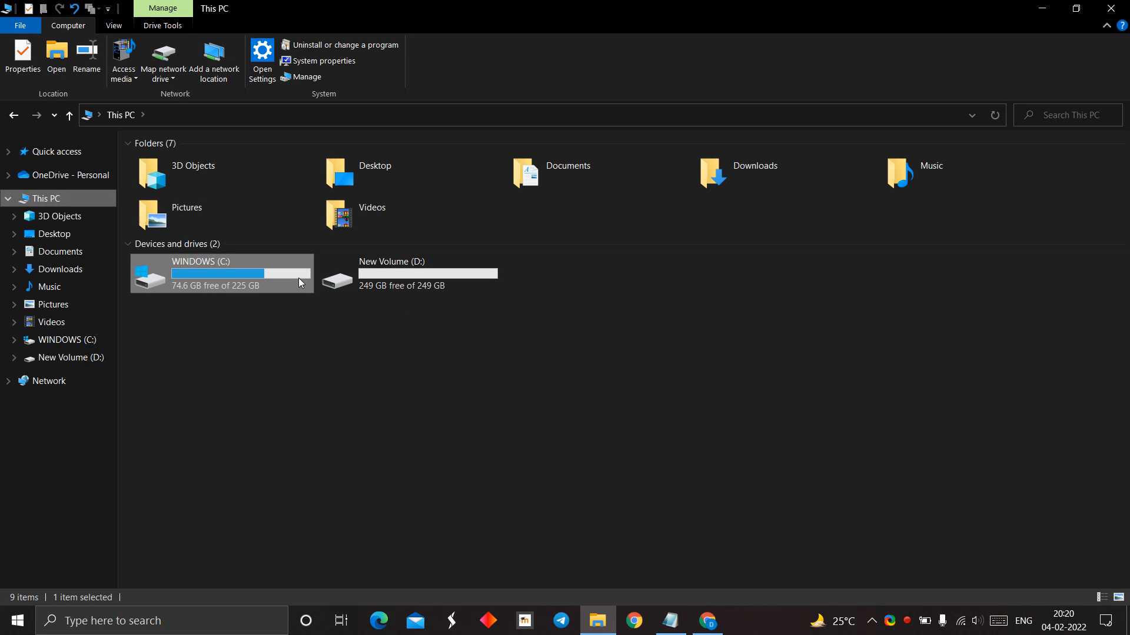
left_click(319, 390)
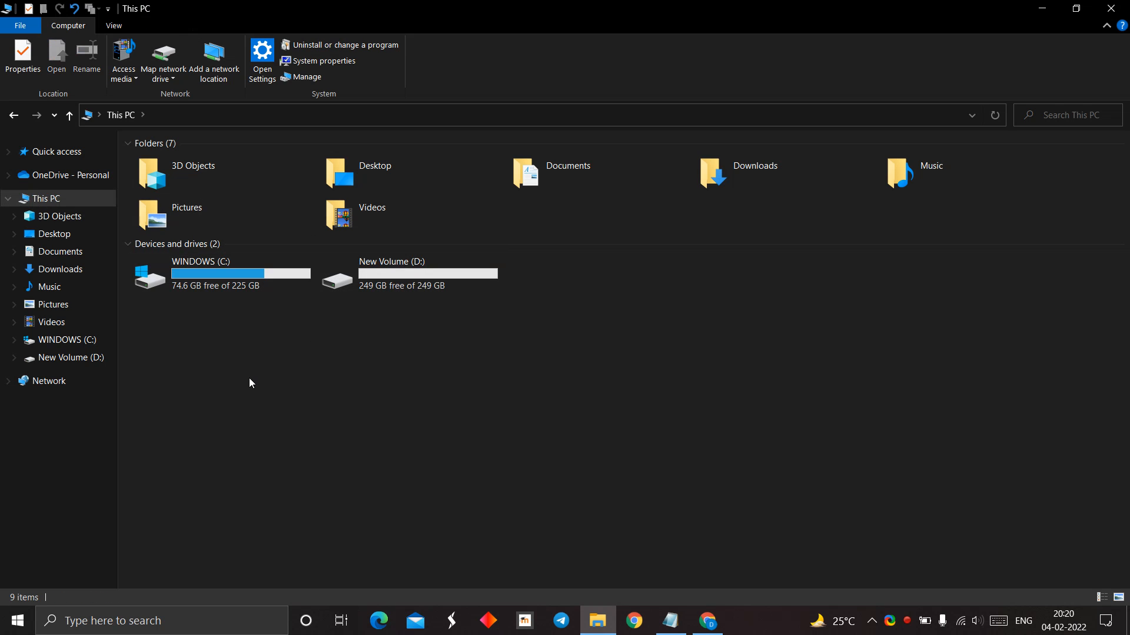
right_click(249, 327)
left_click(169, 386)
double_click(392, 288)
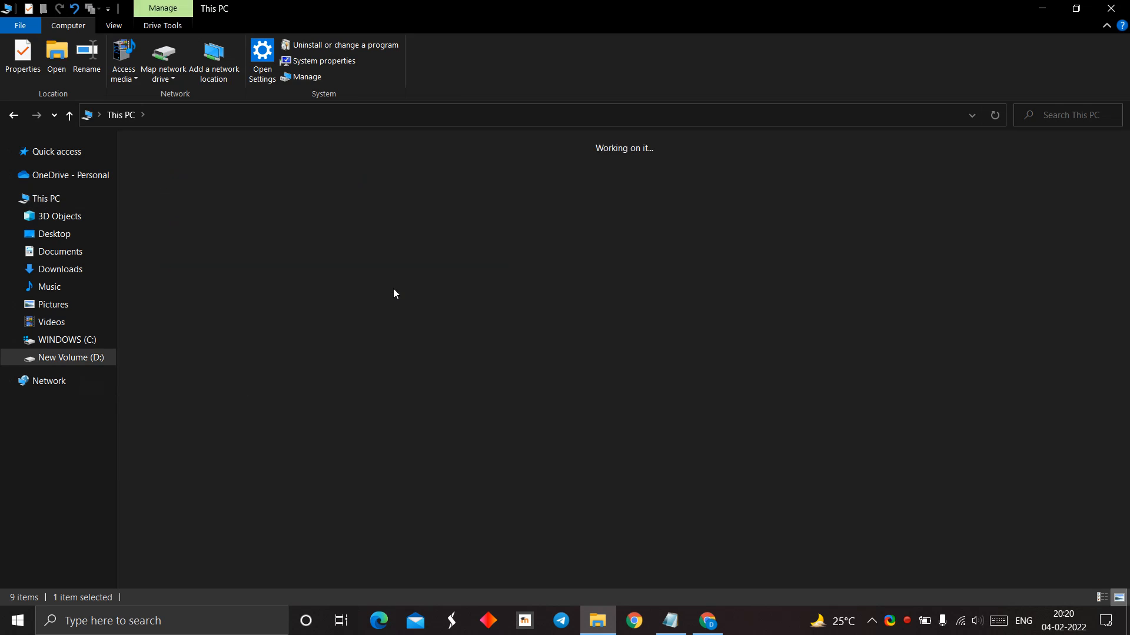
key("ctrl+v")
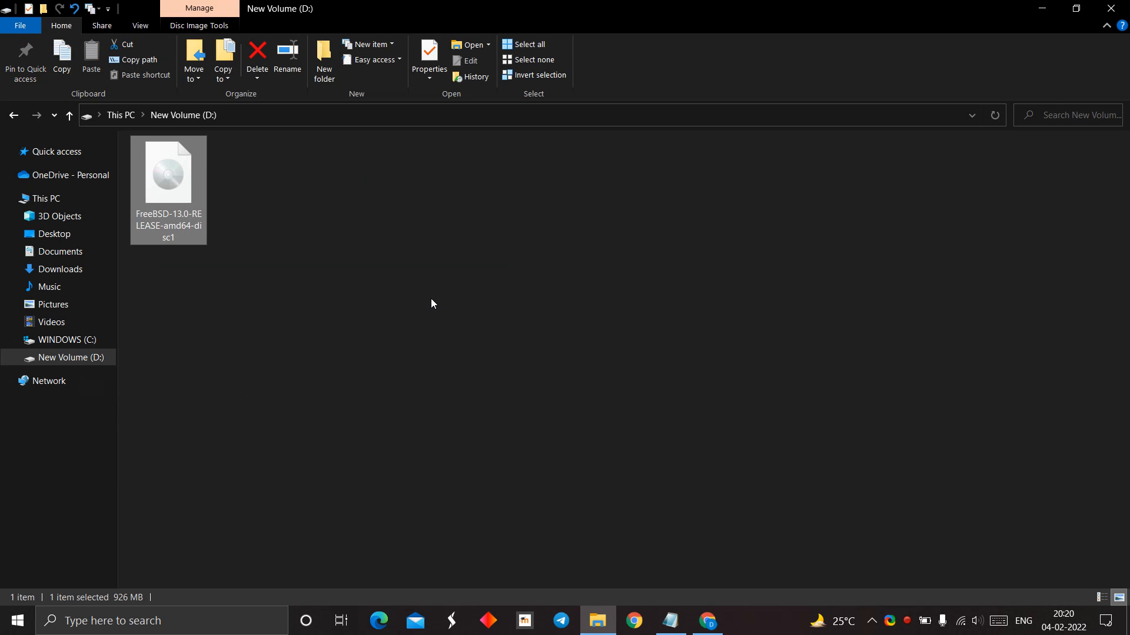
right_click(431, 299)
left_click(322, 356)
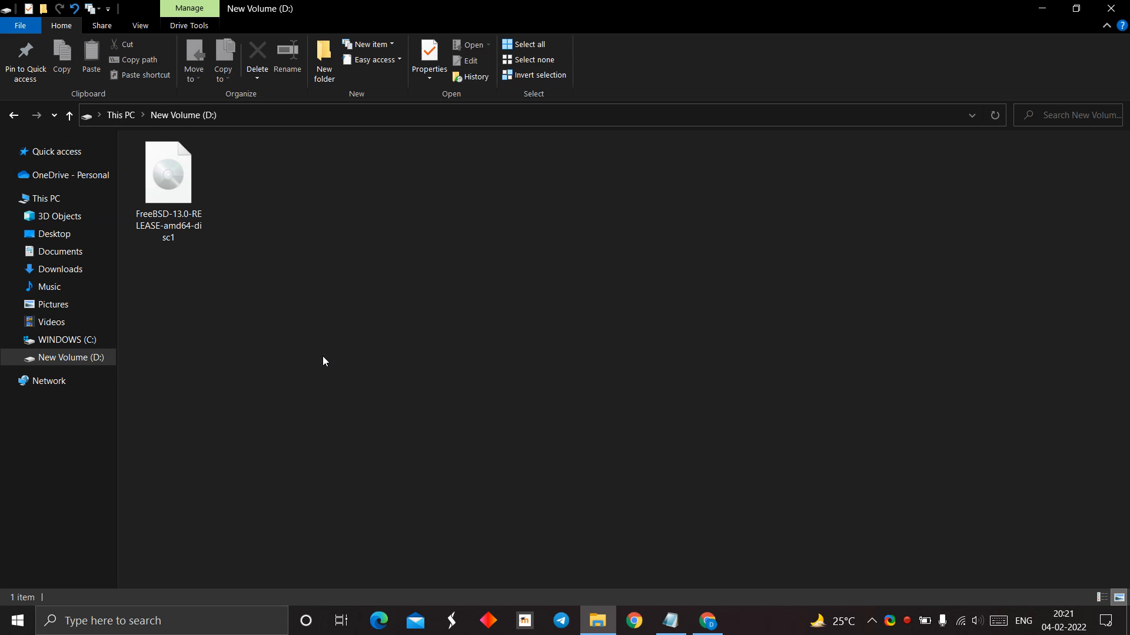
right_click(487, 353)
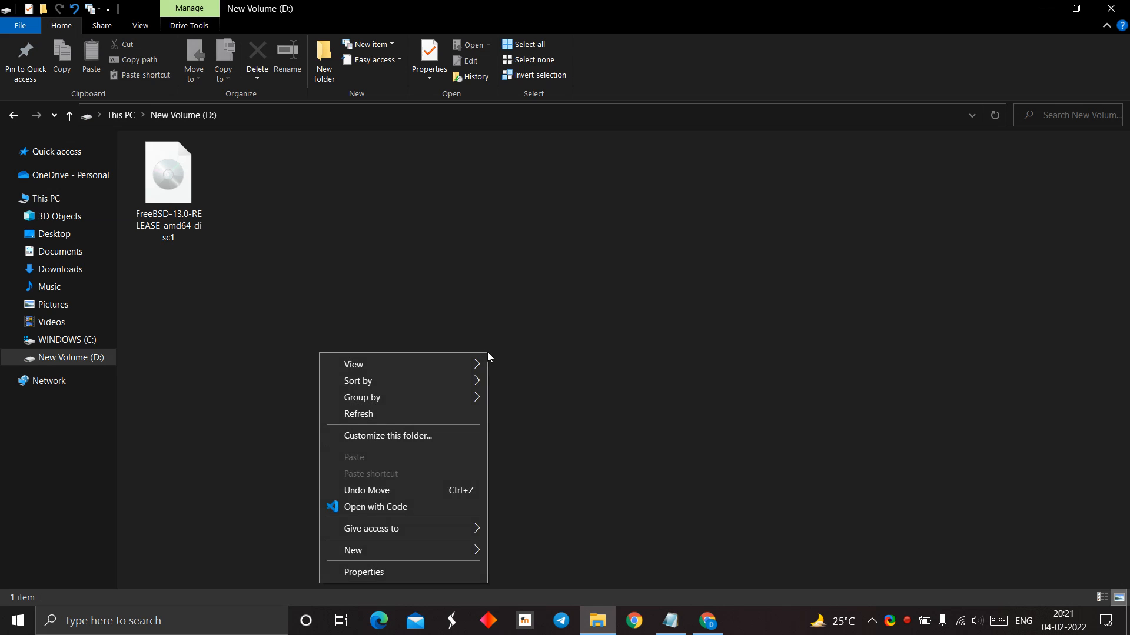
left_click(613, 451)
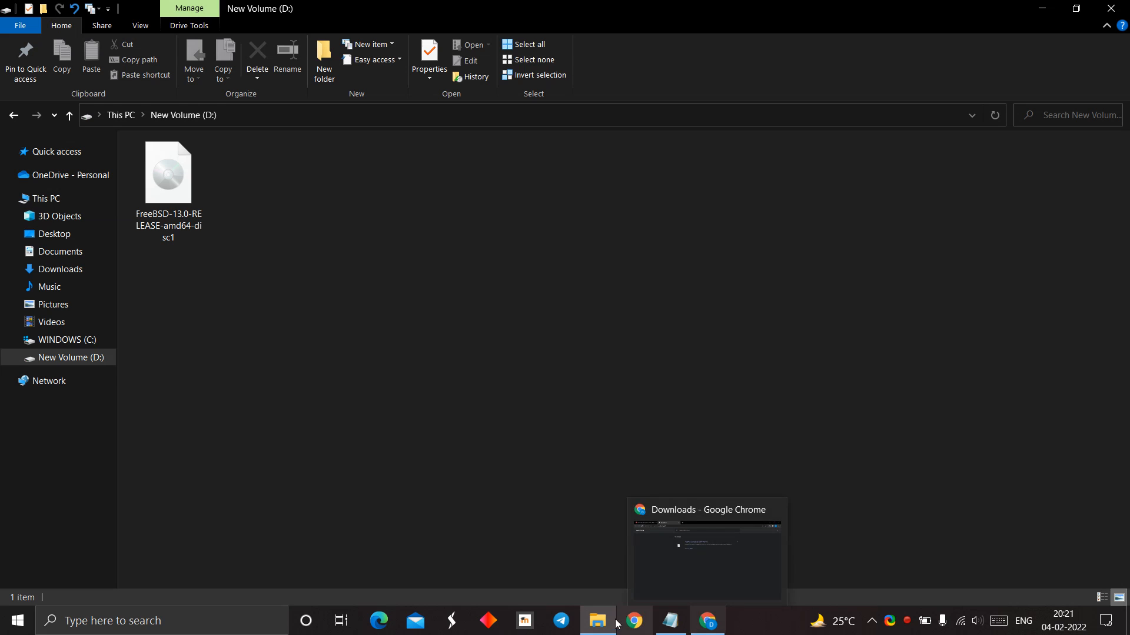
Step: Minimize the open windows, launch Oracle VM VirtualBox from the desktop and dismiss its new-version notice
left_click(1043, 7)
left_click(1045, 15)
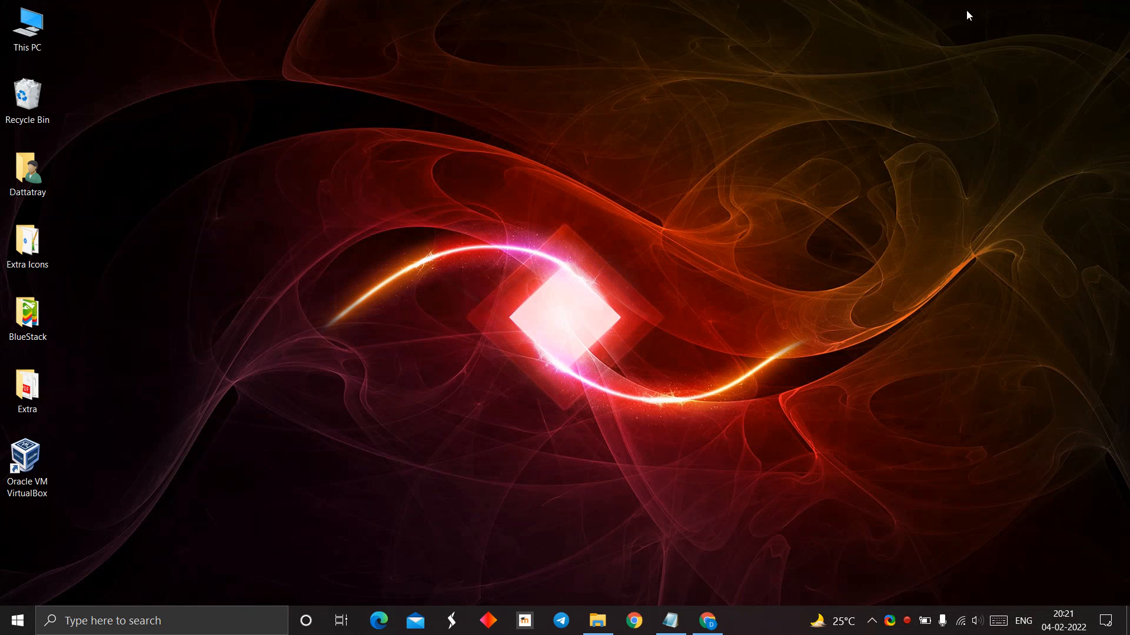
right_click(529, 115)
left_click(467, 156)
left_click(26, 463)
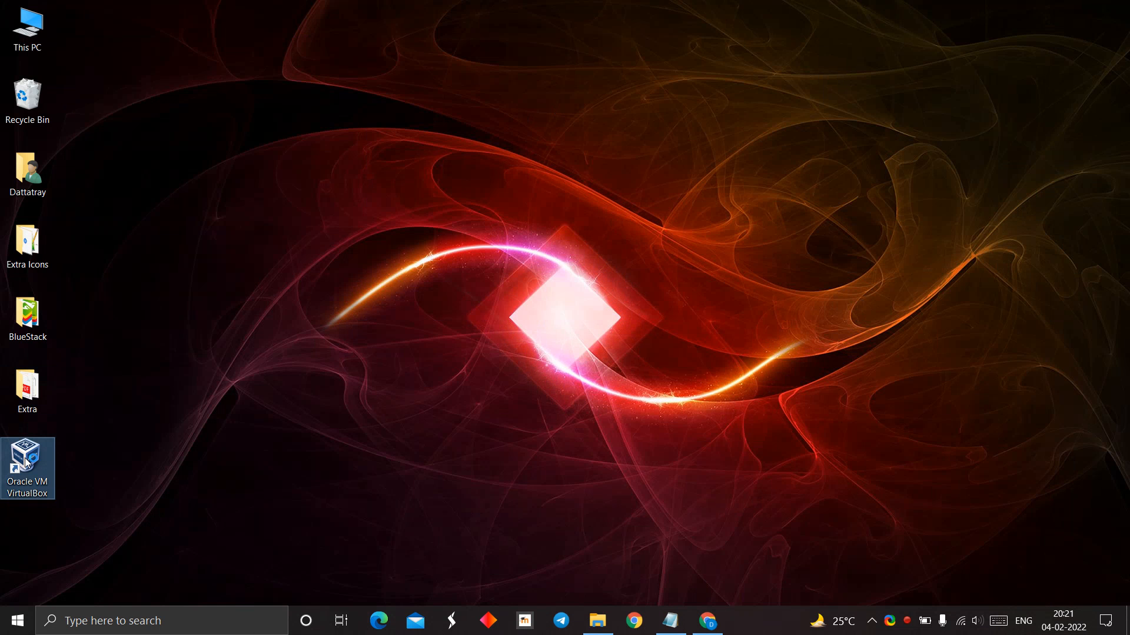
double_click(26, 463)
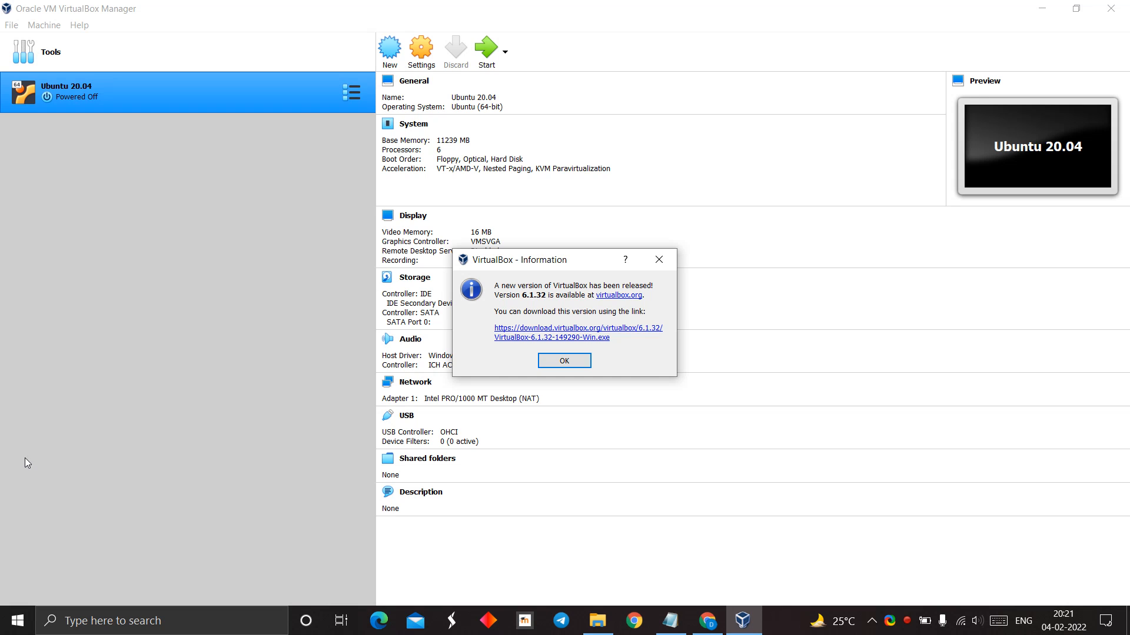
left_click(562, 361)
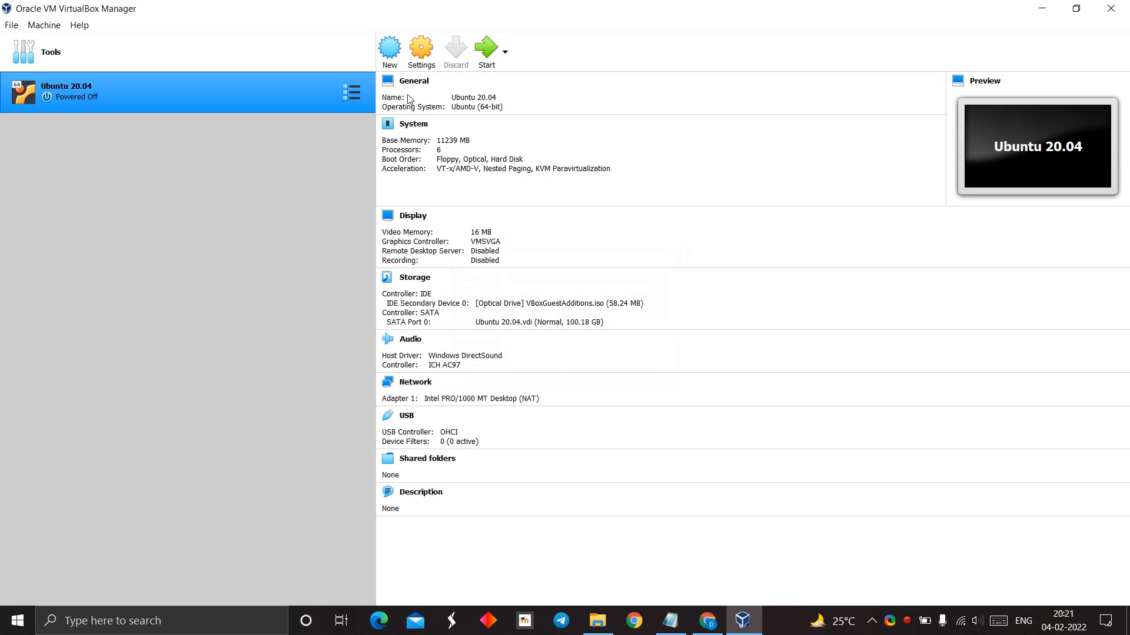
Step: Start a new virtual machine named FreeBSD with type BSD and version FreeBSD (64-bit)
left_click(391, 56)
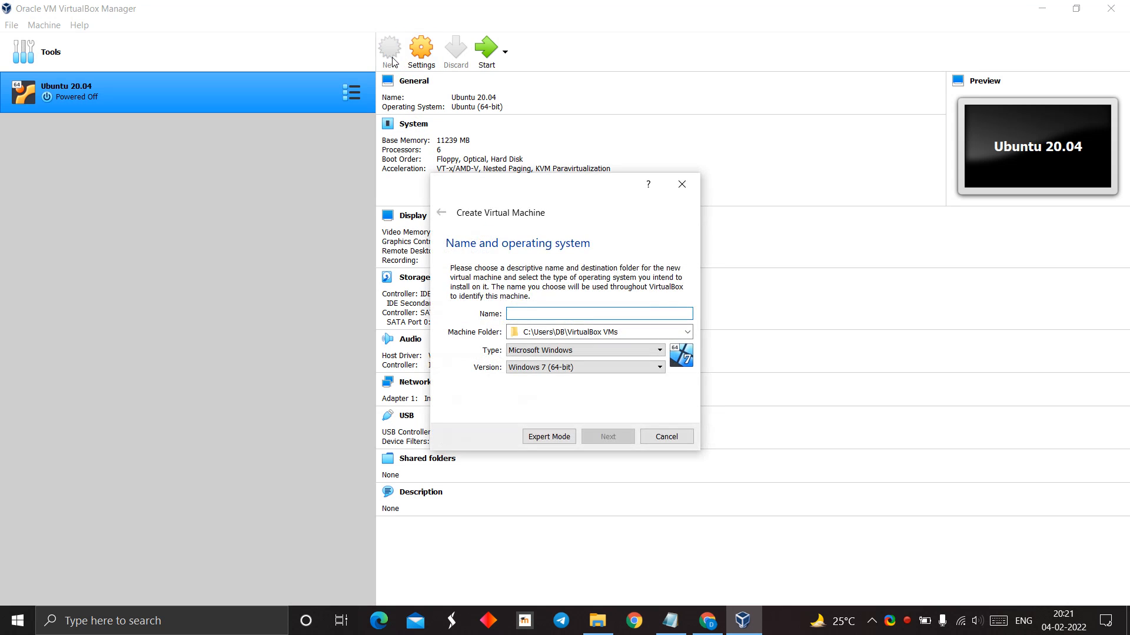
left_click(522, 315)
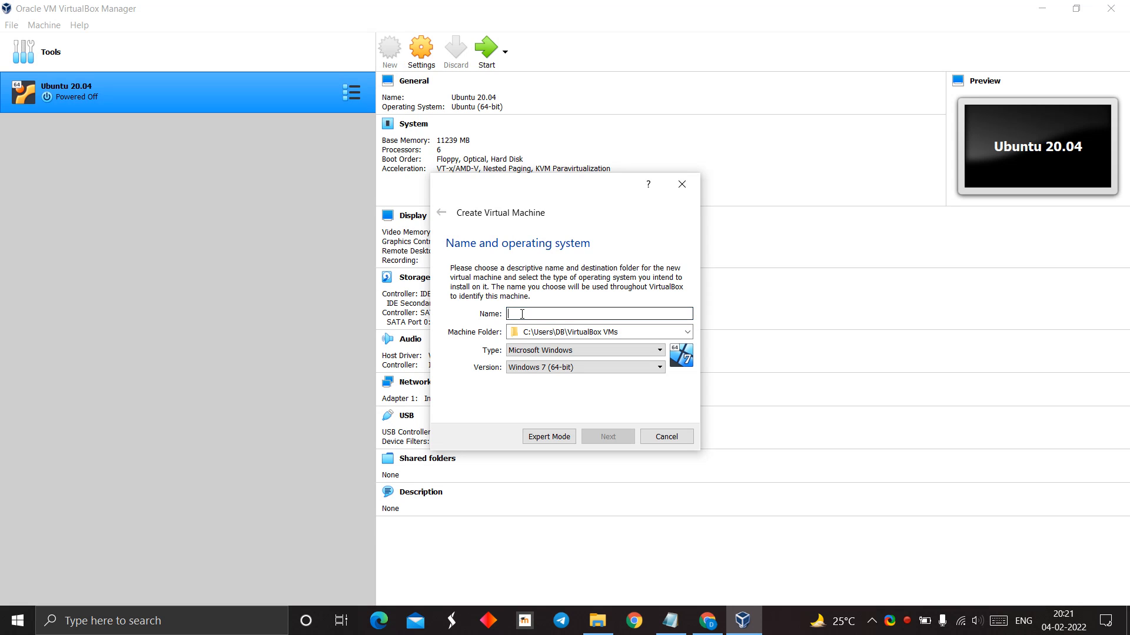
type("F")
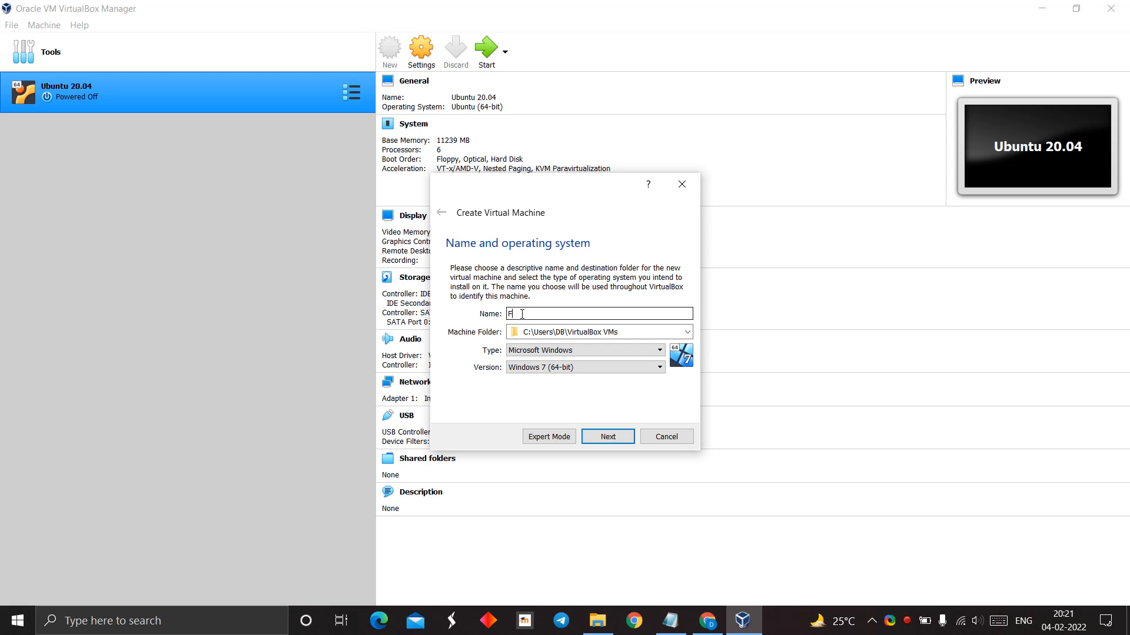
type("reeBSD")
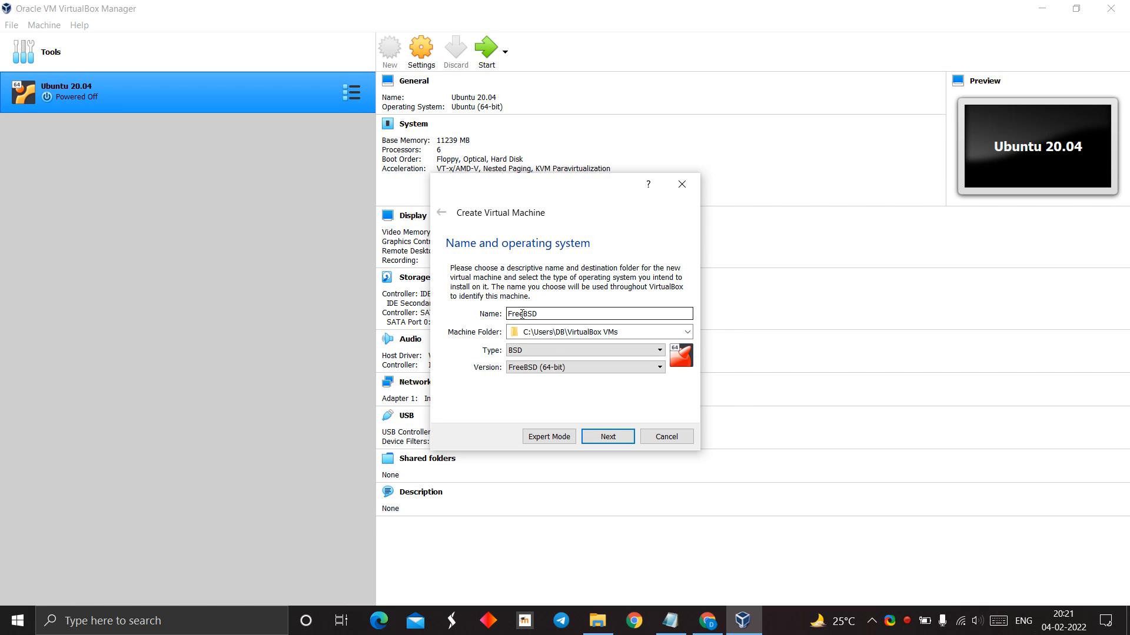
left_click(541, 351)
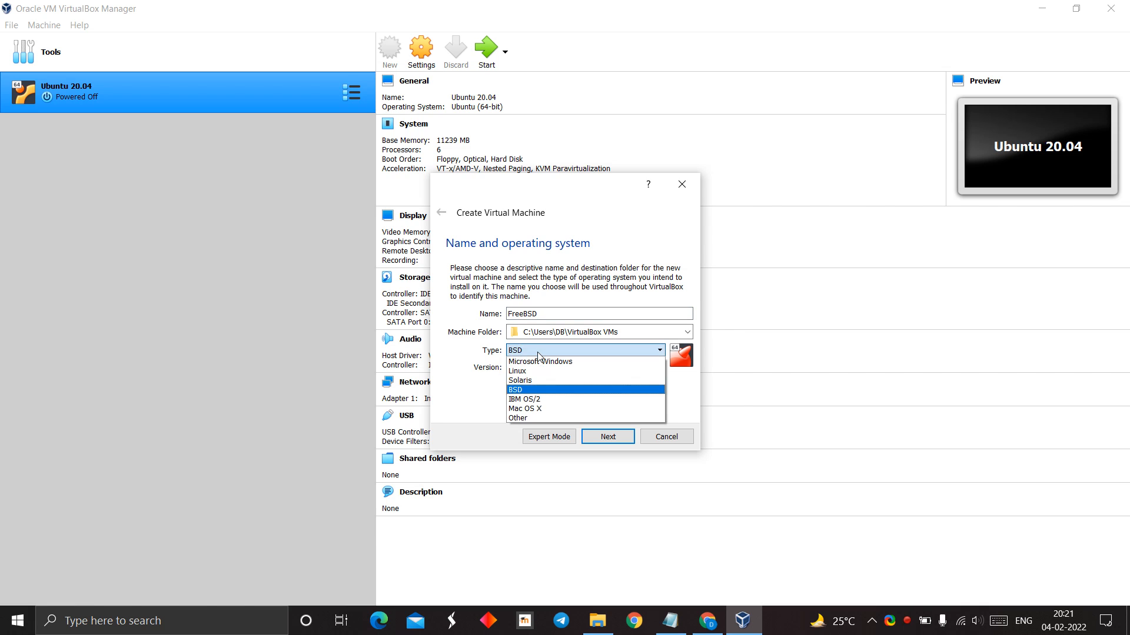
left_click(522, 393)
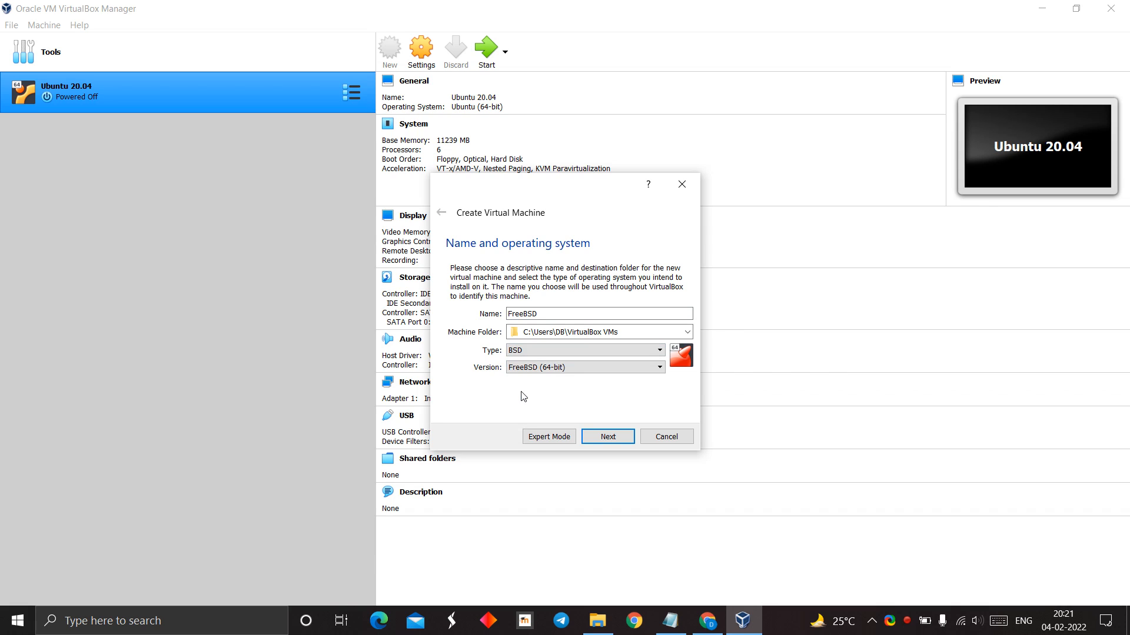
left_click(569, 367)
left_click(544, 396)
left_click(605, 440)
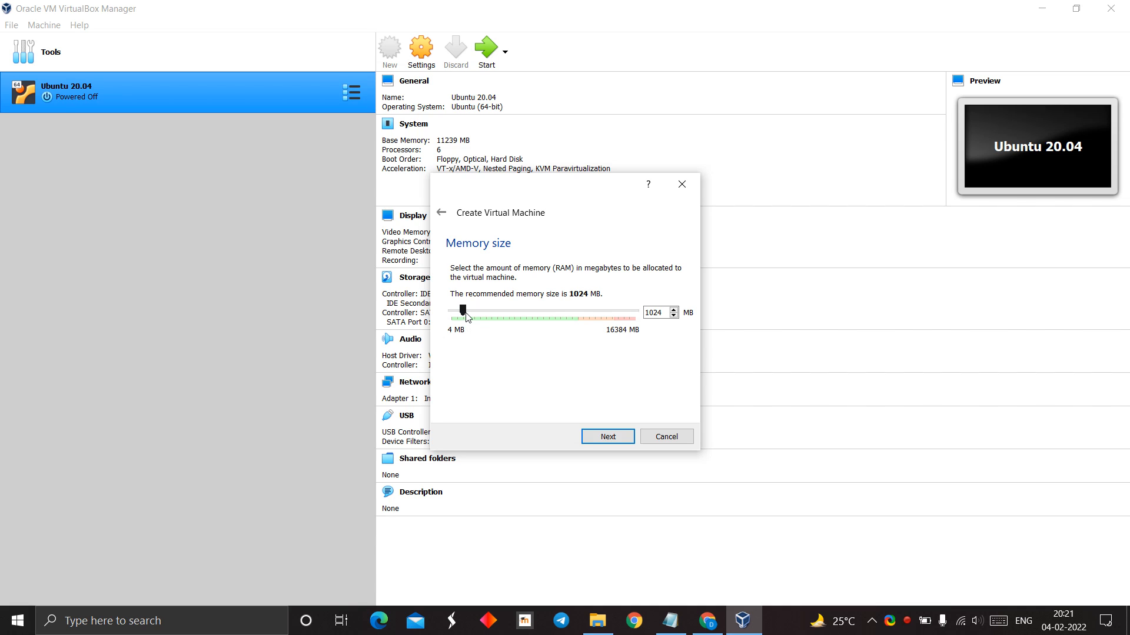
Step: Raise the new machine's memory size to about the upper end of the green range and accept it
left_click_drag(466, 314, 497, 318)
left_click(576, 318)
left_click(608, 437)
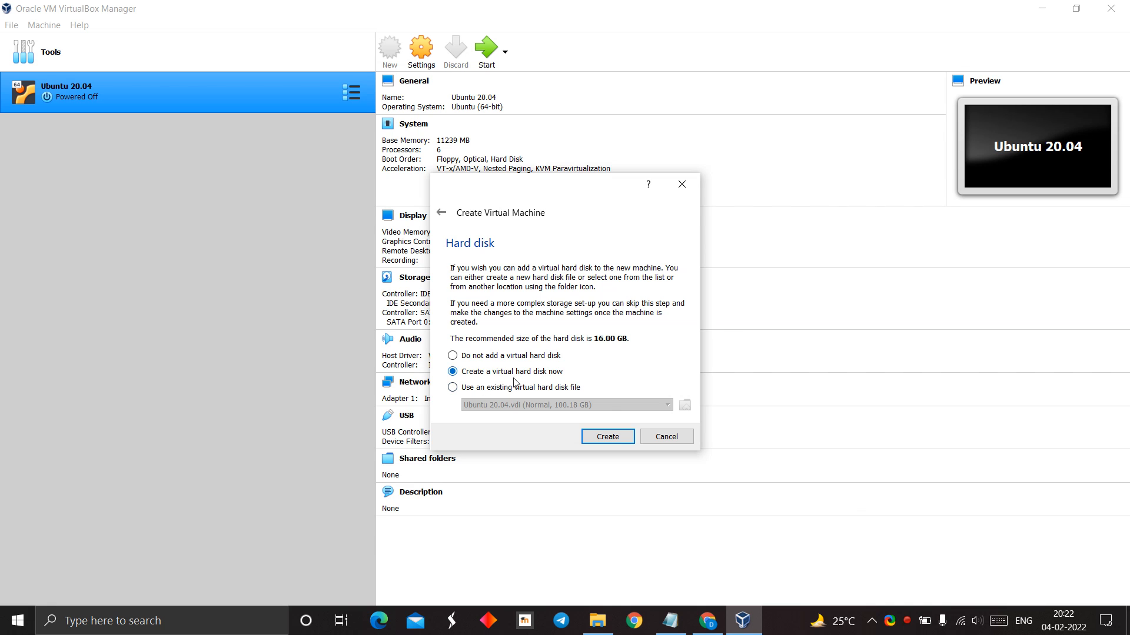
Step: Choose to create a virtual hard disk now, as a VDI (VirtualBox Disk Image) with dynamically allocated storage
left_click(606, 438)
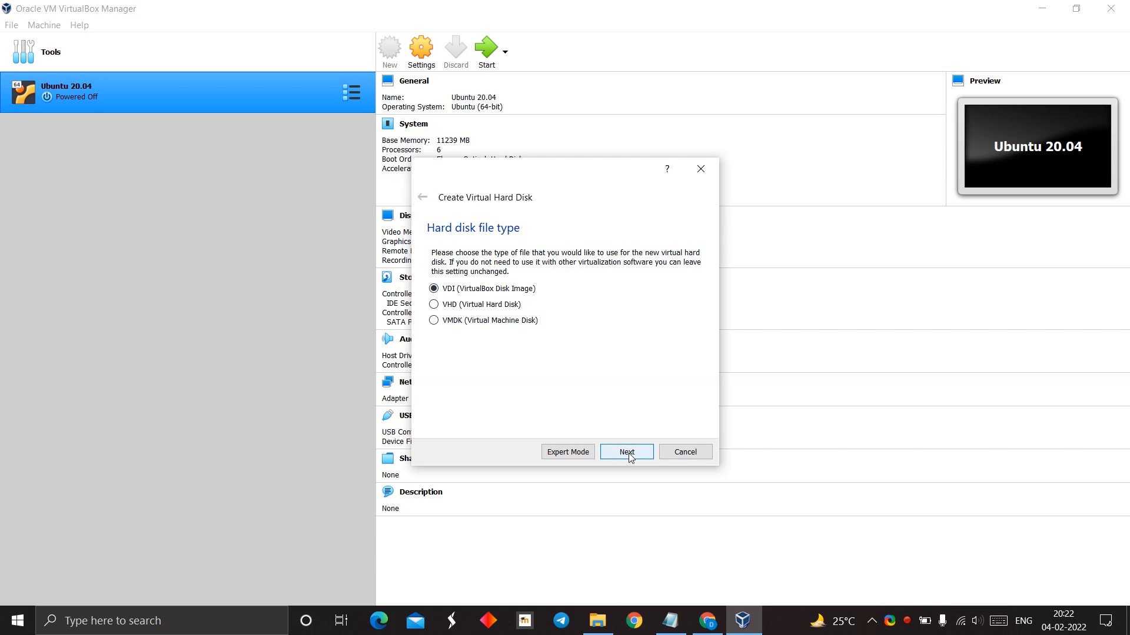
left_click(623, 457)
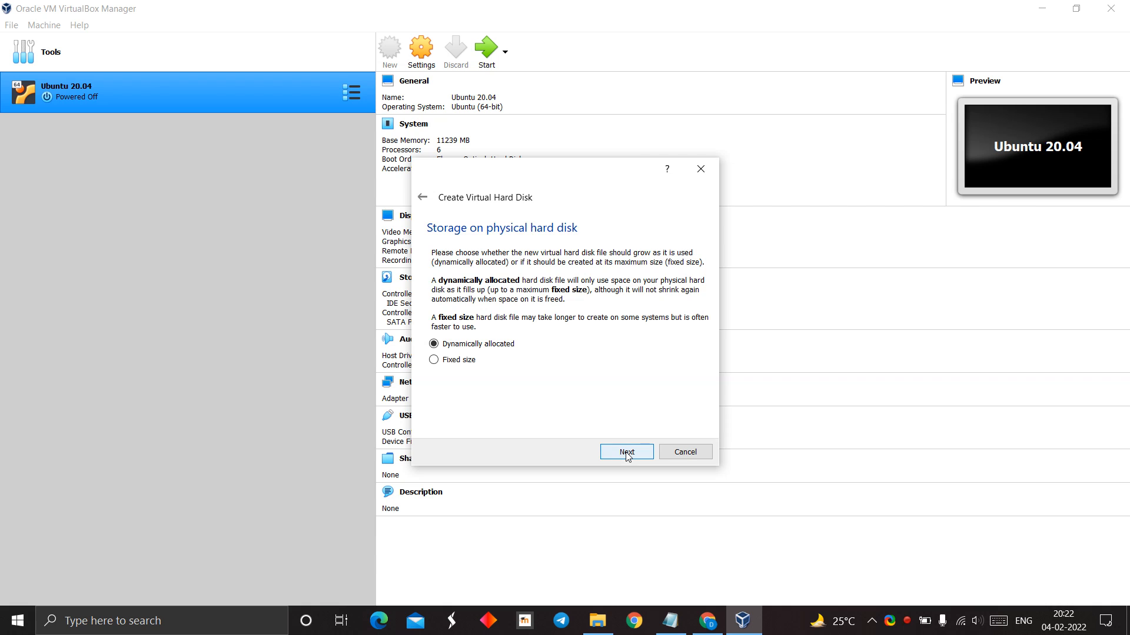
left_click(627, 453)
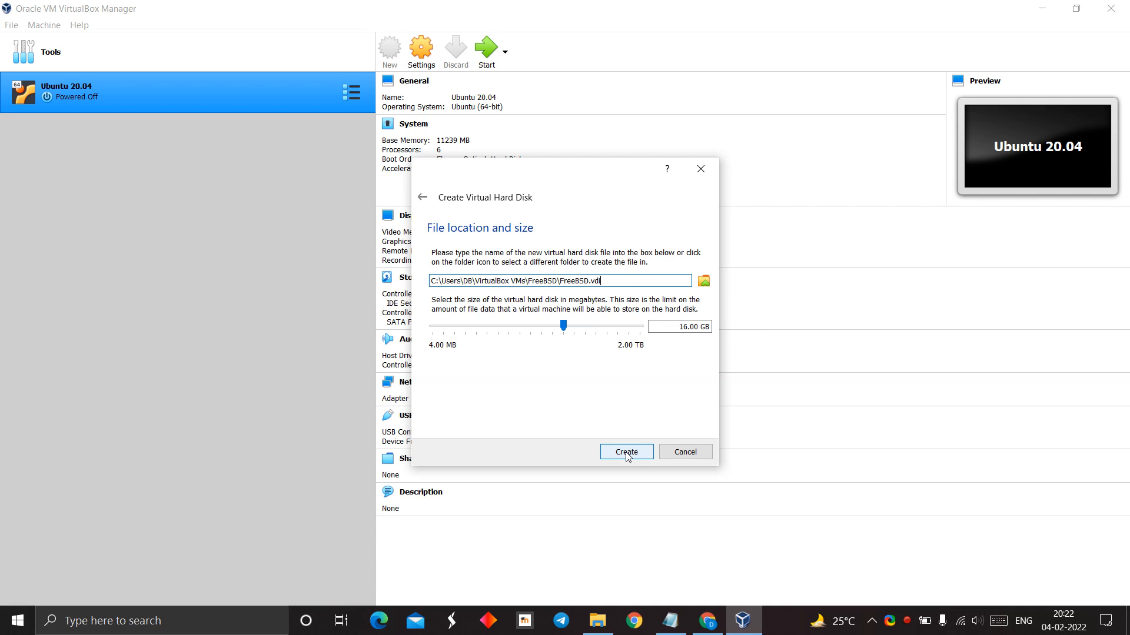
Step: Set the virtual hard disk size to 10.00 GB and create the disk
left_click(563, 329)
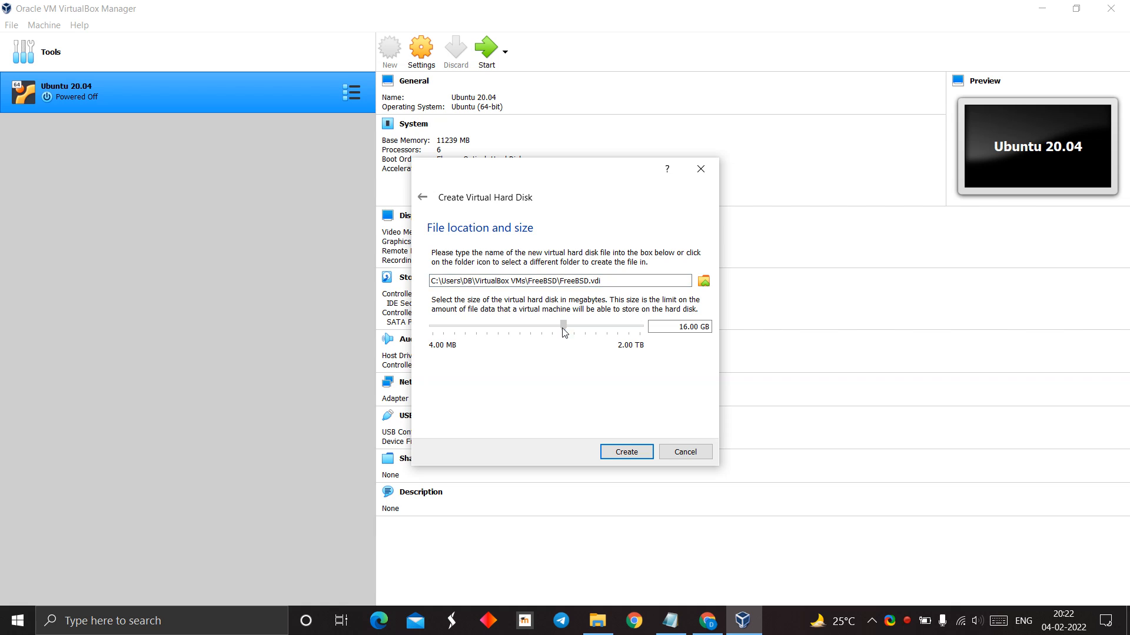
left_click_drag(561, 329, 554, 330)
left_click(697, 328)
double_click(696, 328)
type("8")
left_click(693, 326)
key("BackSpace")
type("10.80")
key("BackSpace")
type("0")
left_click(631, 450)
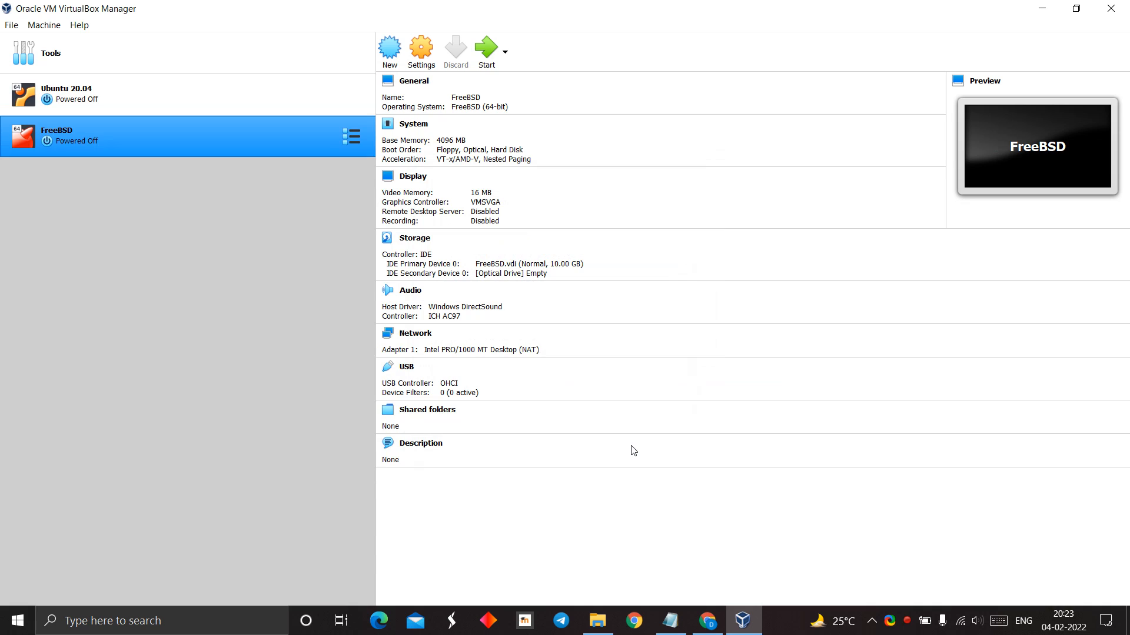
Step: Start the FreeBSD virtual machine and open the optical disk selector for its start-up disk
double_click(77, 140)
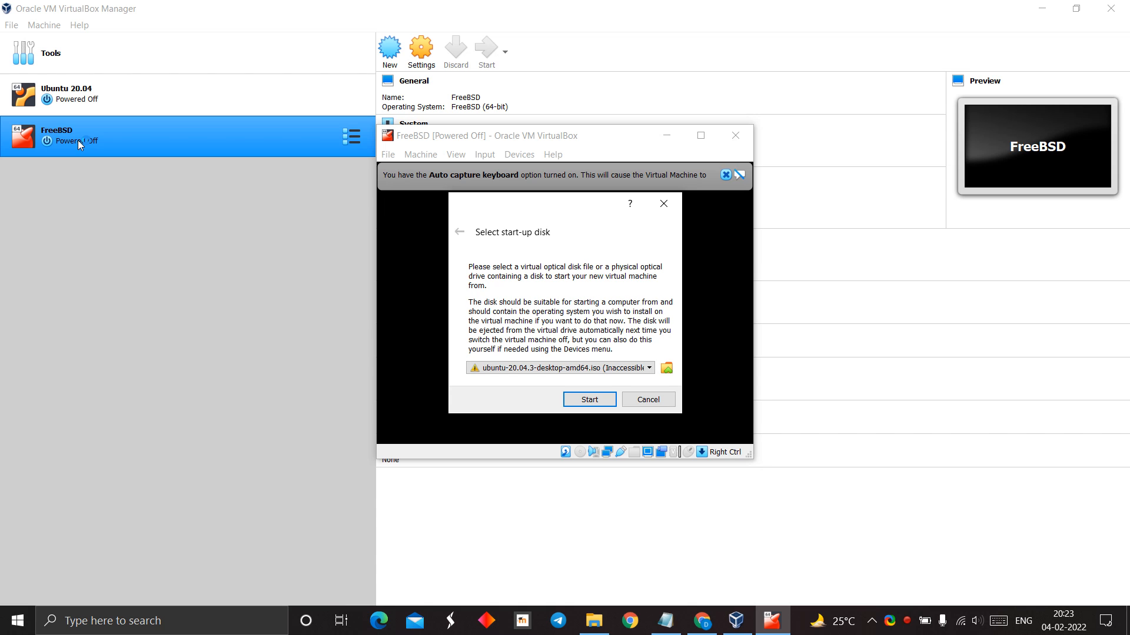
left_click(666, 366)
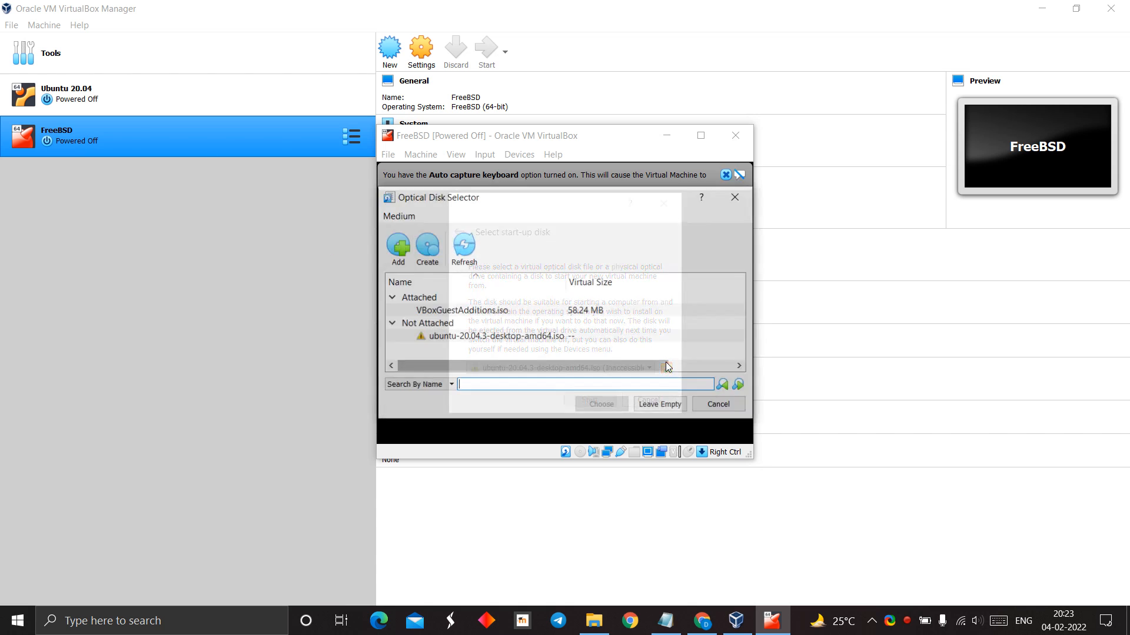
mouse_move(547, 196)
left_mouse_down()
mouse_move(556, 454)
mouse_move(574, 395)
mouse_move(547, 207)
left_mouse_up()
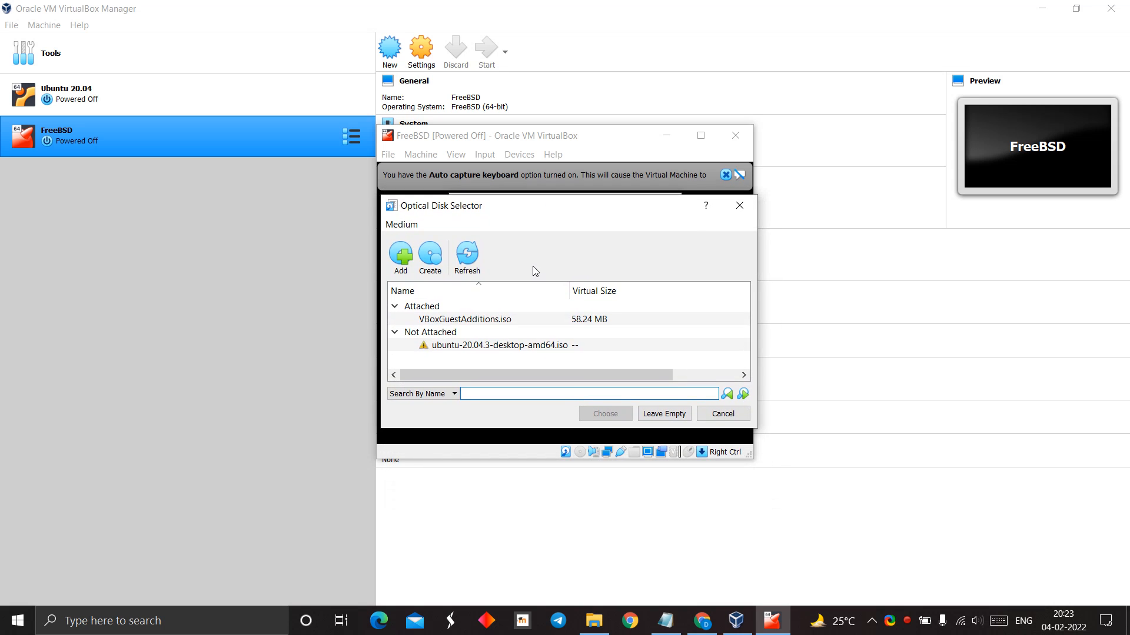
mouse_move(547, 206)
left_mouse_down()
mouse_move(549, 372)
mouse_move(544, 221)
left_mouse_up()
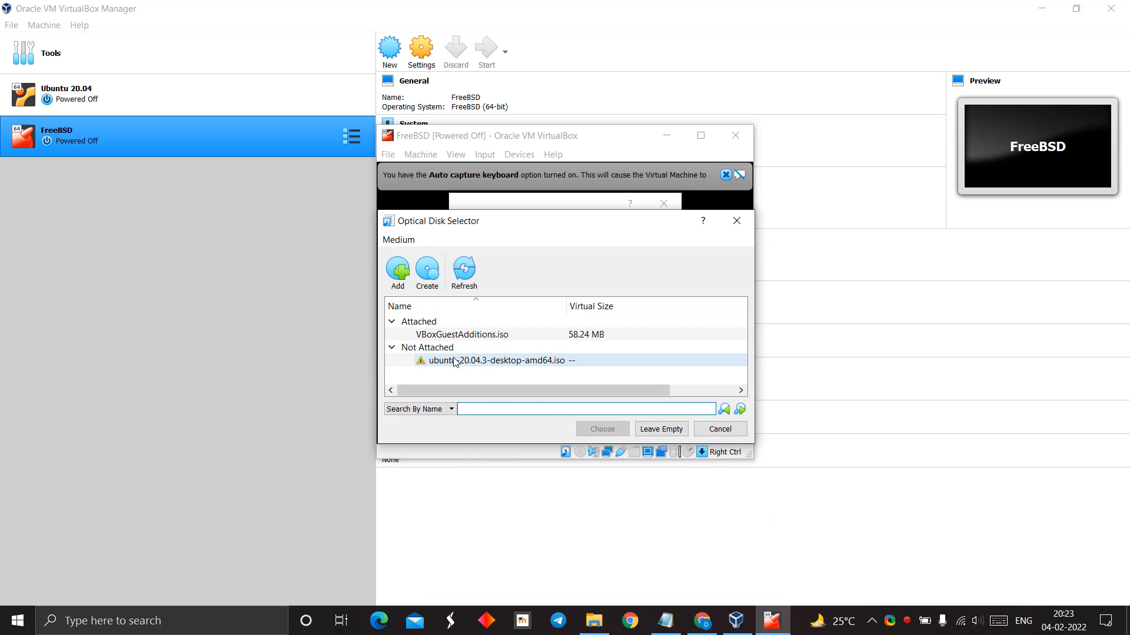
Step: Add the FreeBSD-13.0-RELEASE-amd64-disc1 image from New Volume (D:) to the optical disk list
left_click(401, 280)
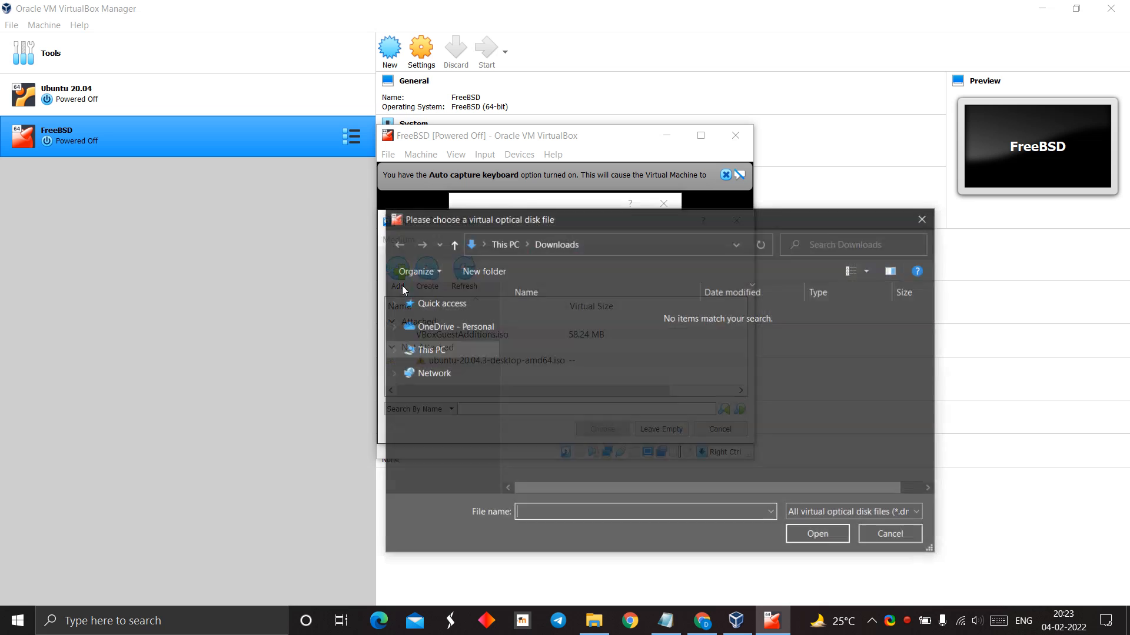
left_click(443, 362)
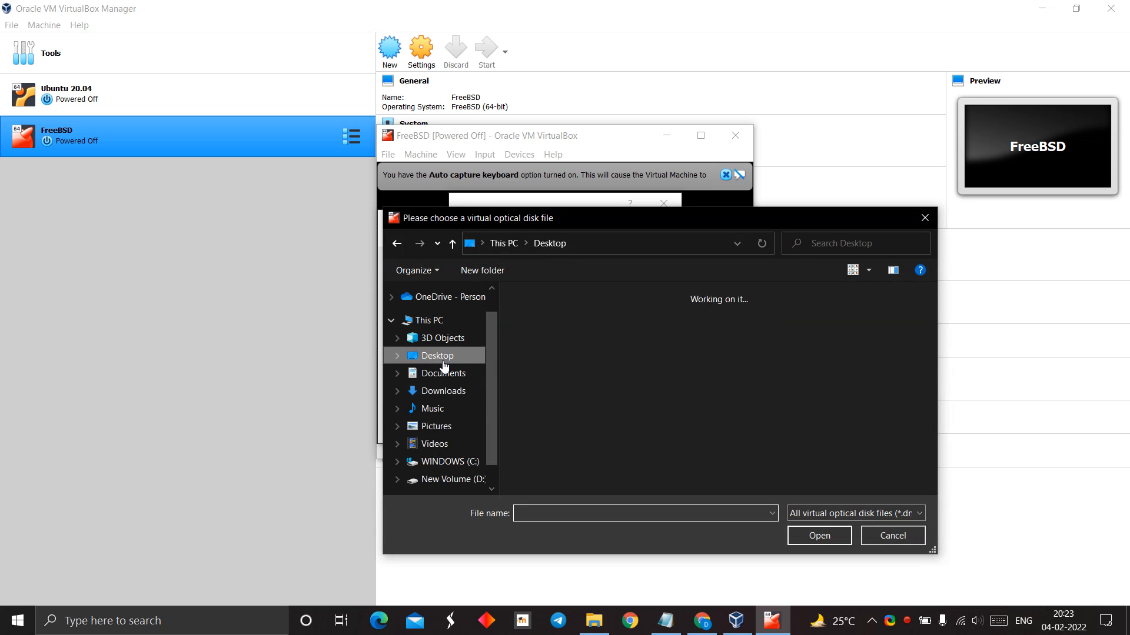
left_click(429, 322)
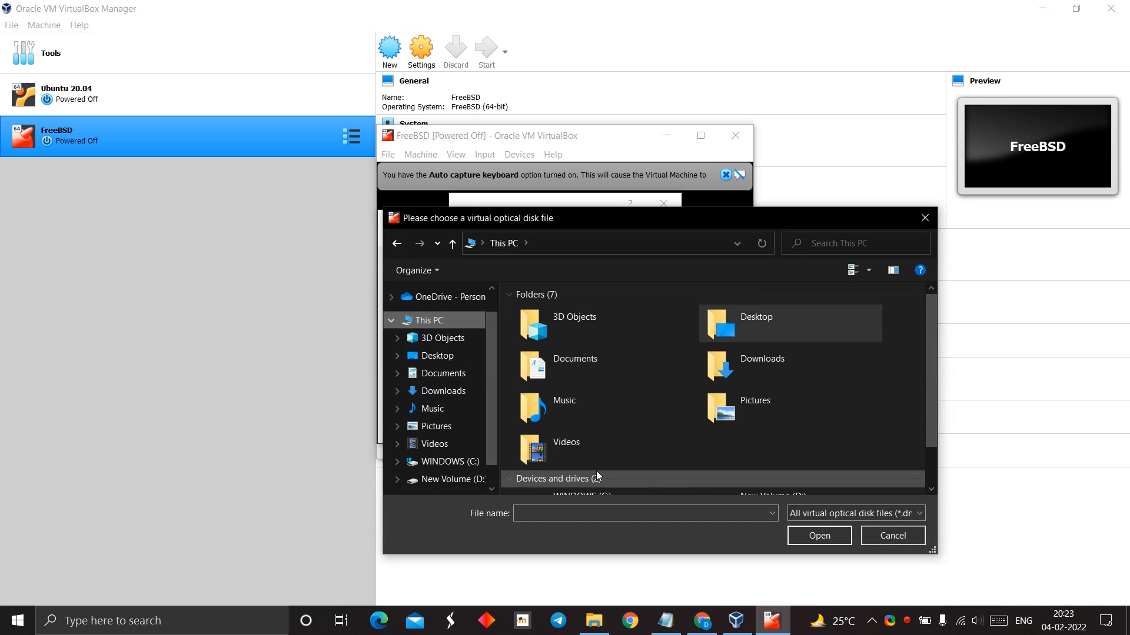
scroll(624, 464, "down", 2)
double_click(747, 471)
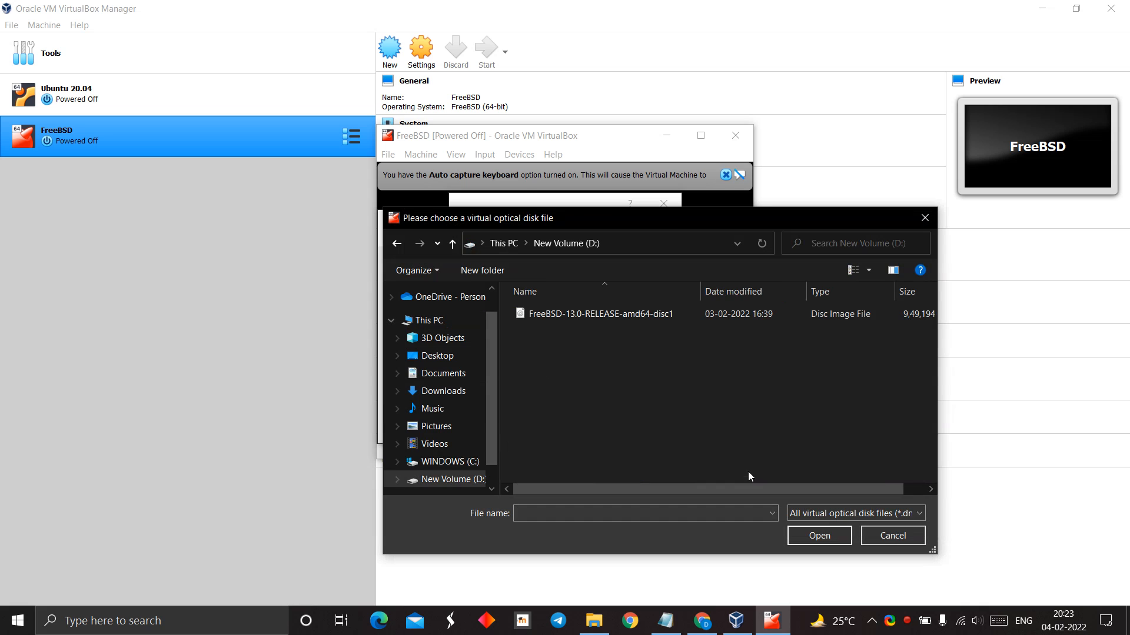
left_click(576, 313)
left_click(819, 537)
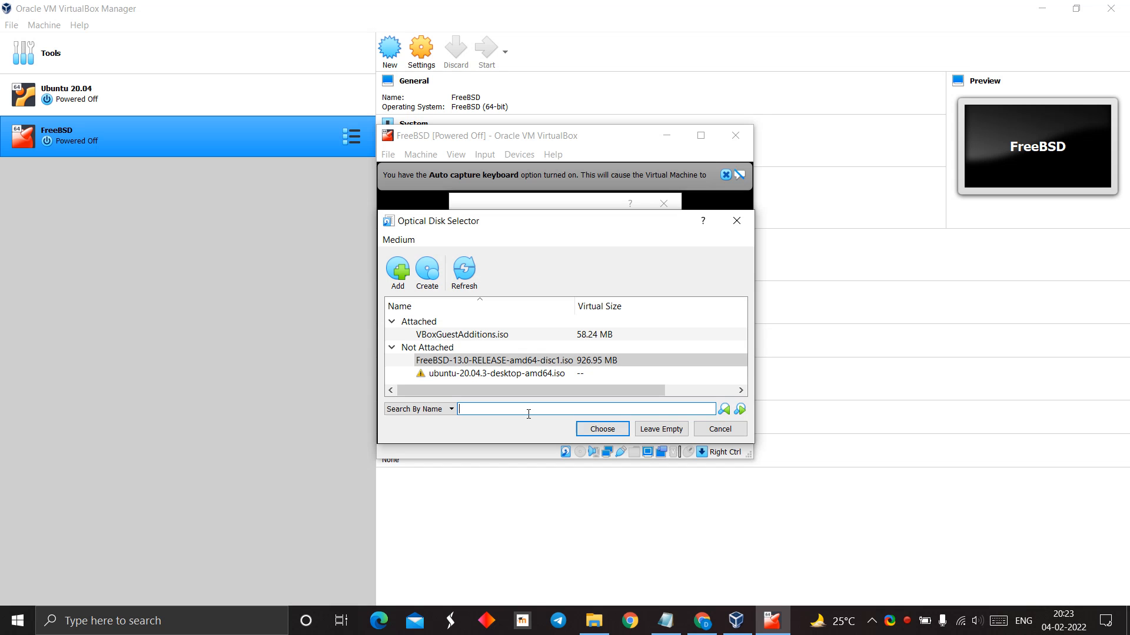
Step: Boot the machine with FreeBSD-13.0-RELEASE-amd64-disc1.iso as start-up disk and dismiss the keyboard capture and mouse integration notices
left_click(607, 429)
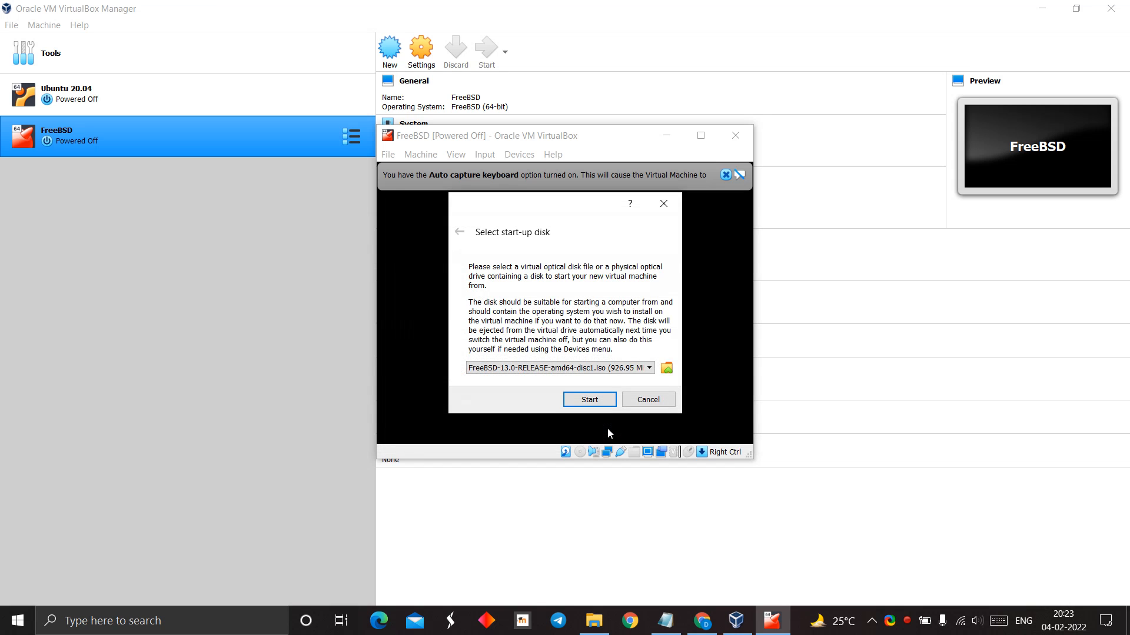
left_click(590, 400)
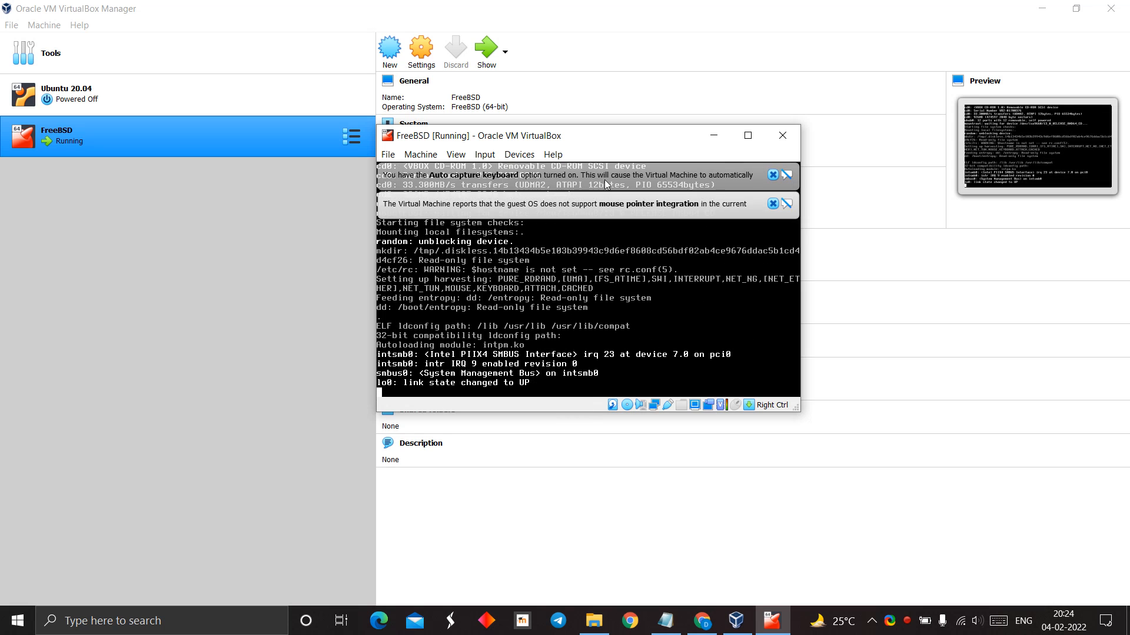
left_click(772, 175)
left_click(772, 175)
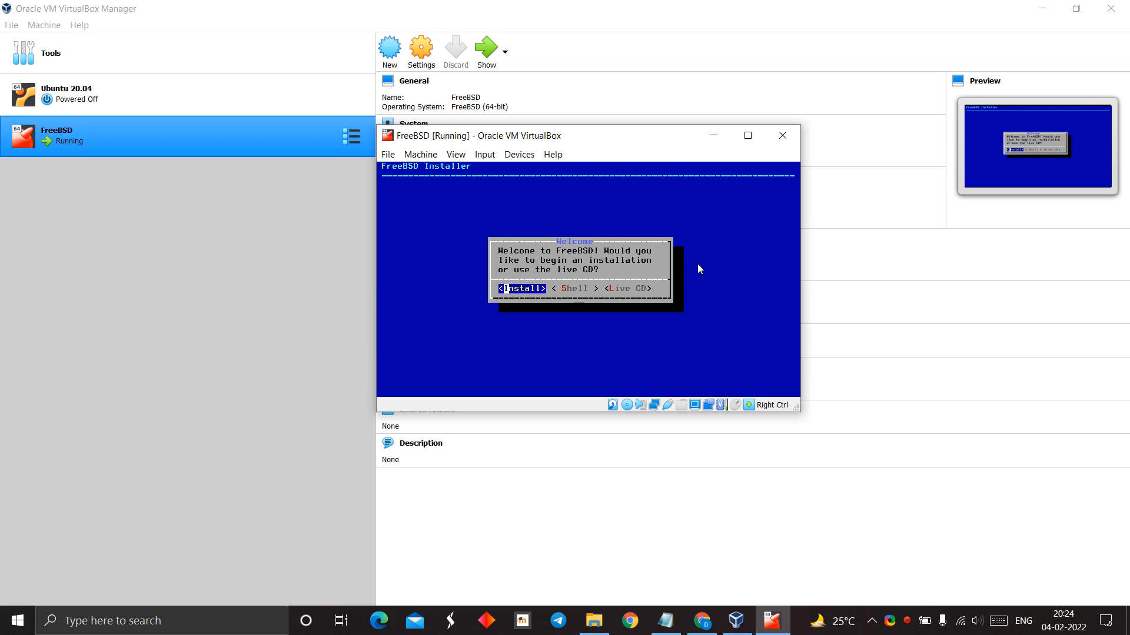
Step: Begin the FreeBSD installation and continue with the default keymap
left_click(530, 294)
key("Control_R")
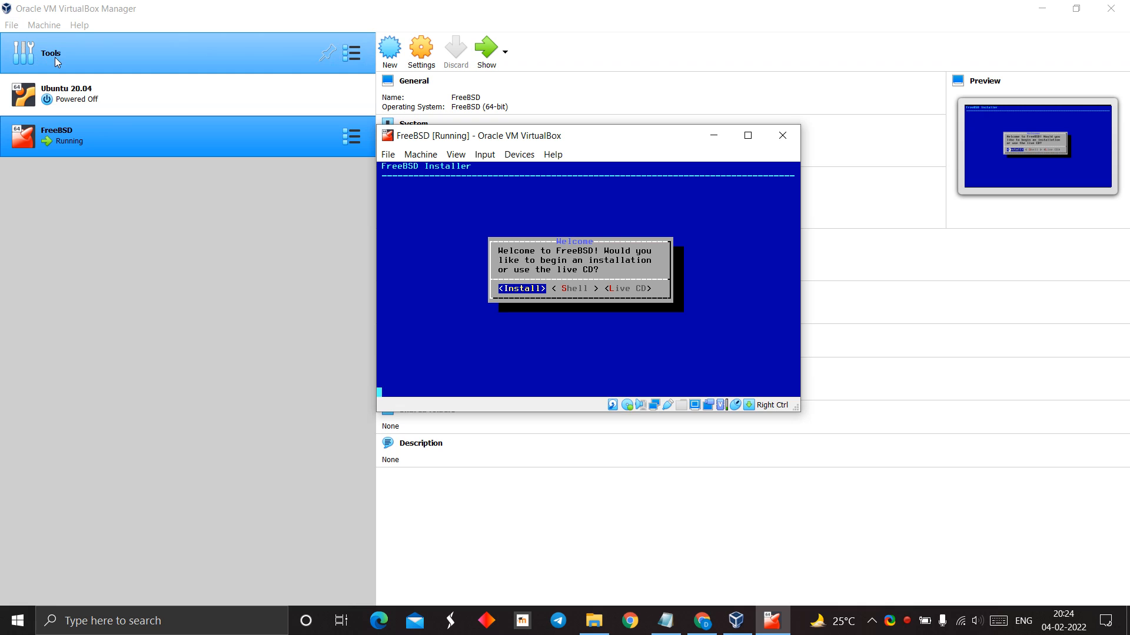
key("Return")
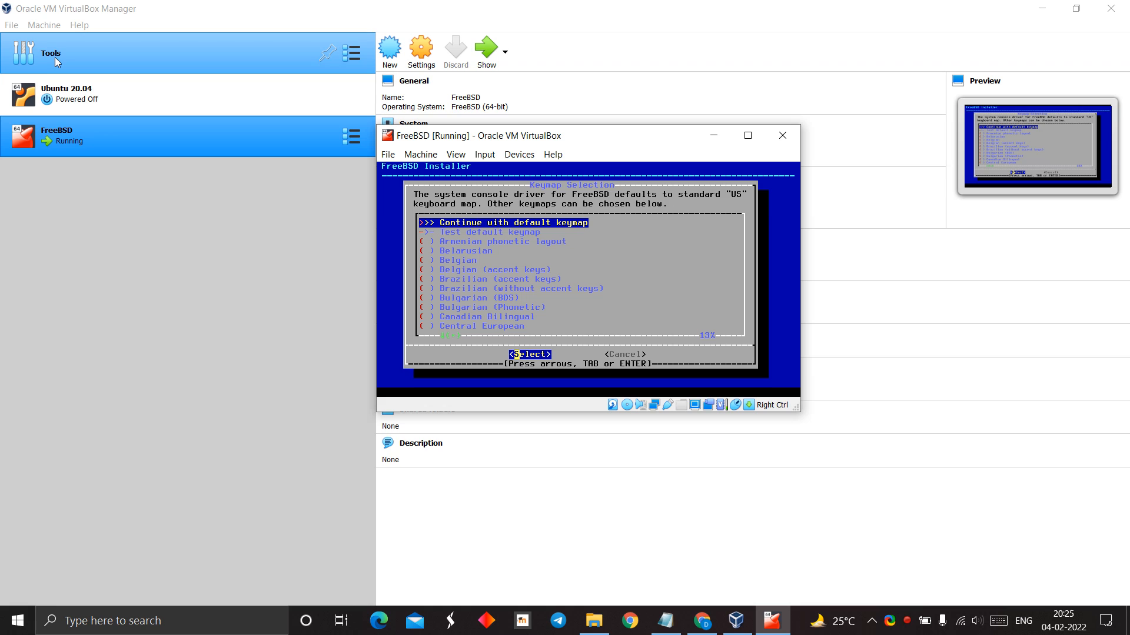
key("Return")
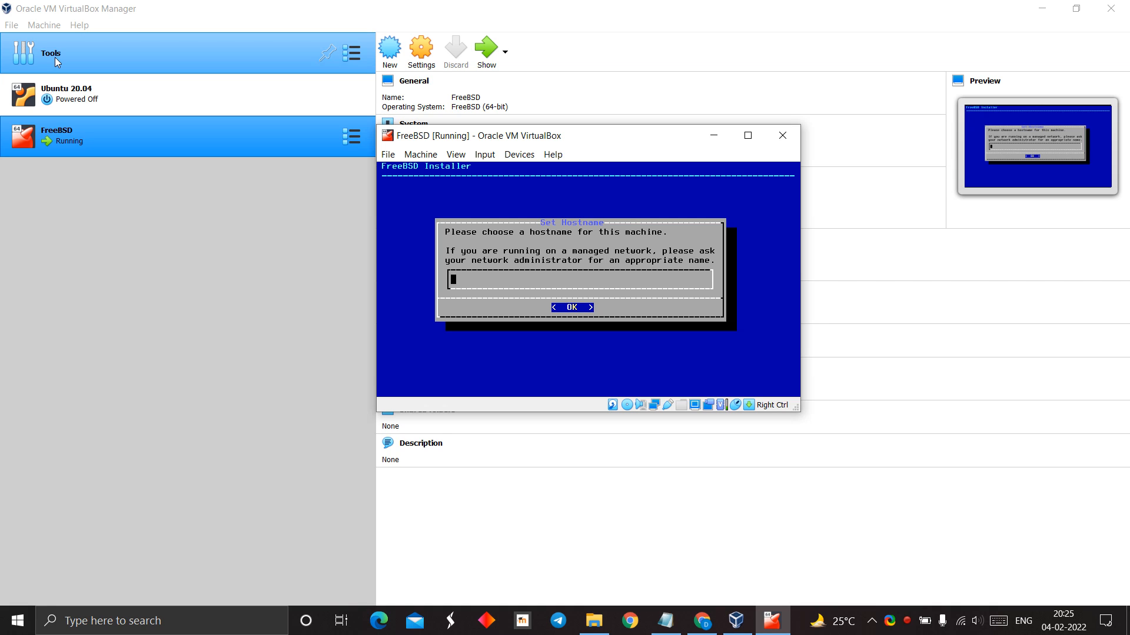
Step: Set the machine's hostname to HOST and accept the preselected optional system components
type("HOST")
key("Return")
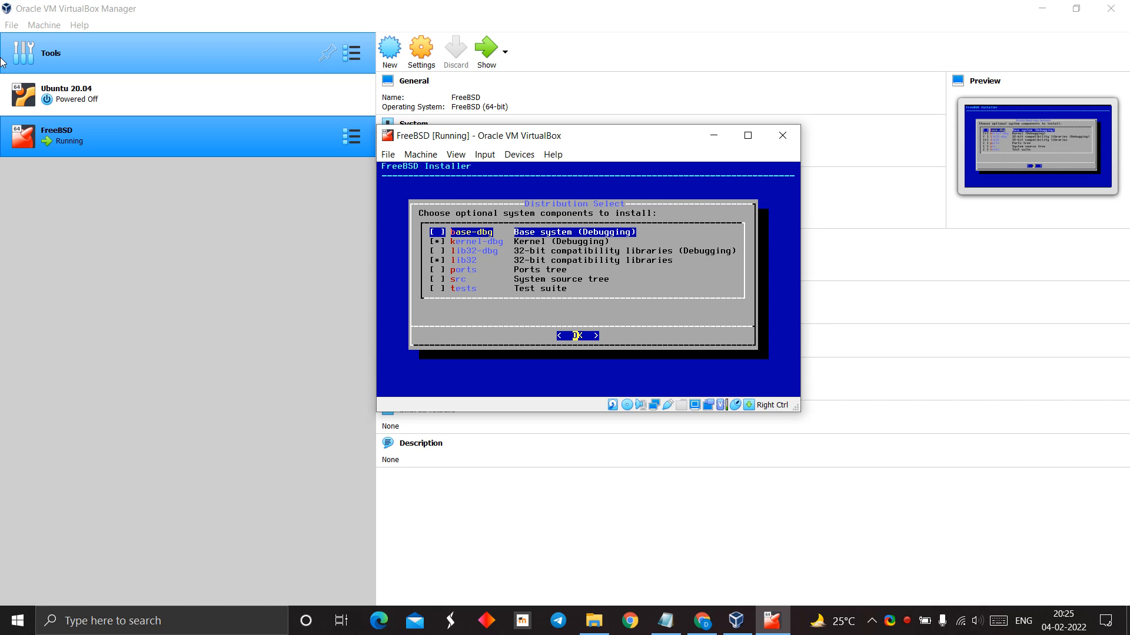
key("Return")
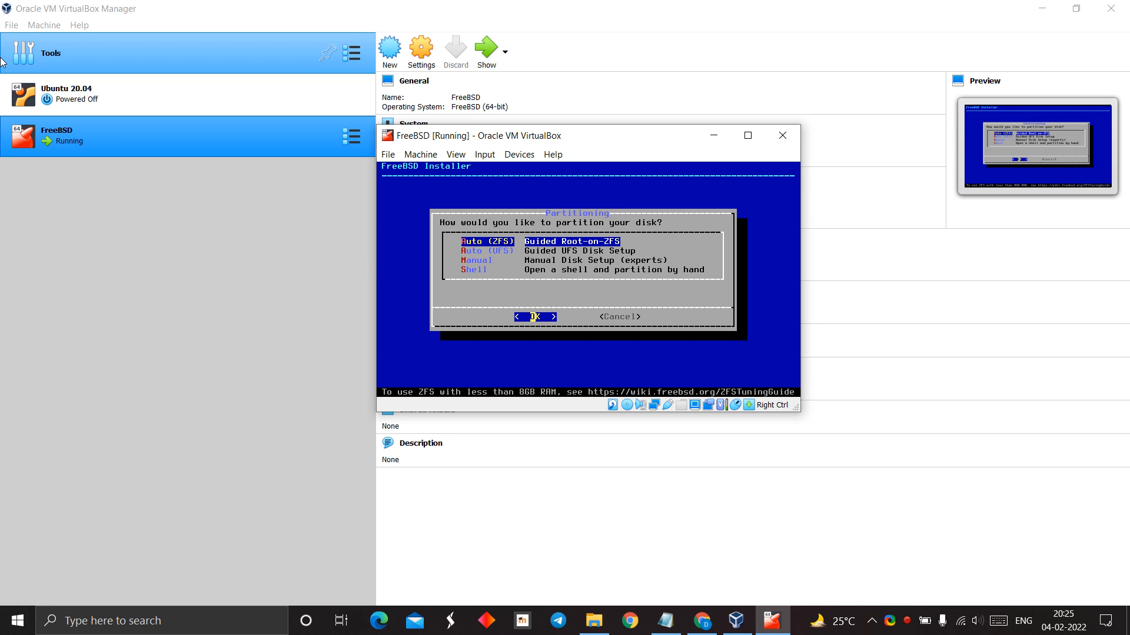
Step: Partition the disk with Auto (UFS) guided setup and the MBR (DOS Partitions) scheme, and commit the changes to disk
key("Down")
key("Up")
key("Down")
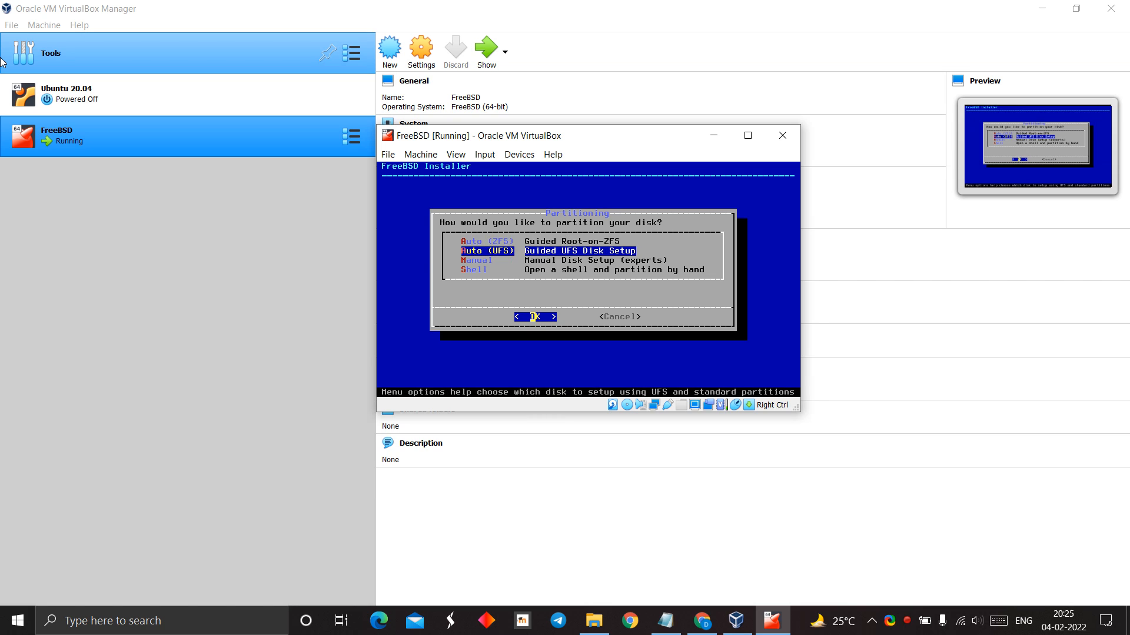
key("Return")
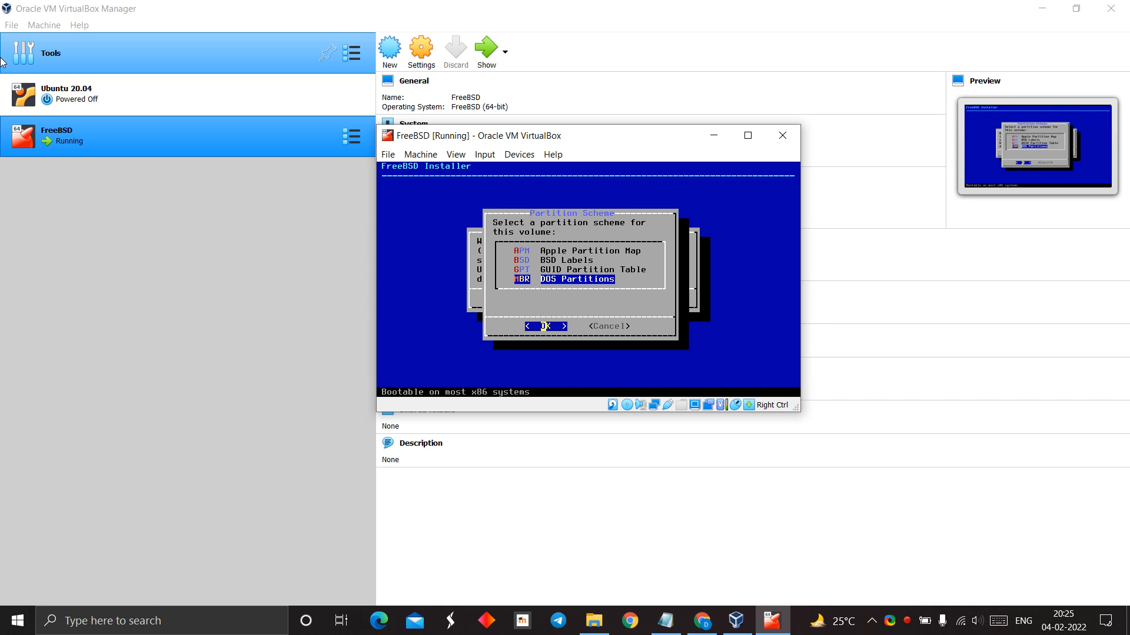
key("Return")
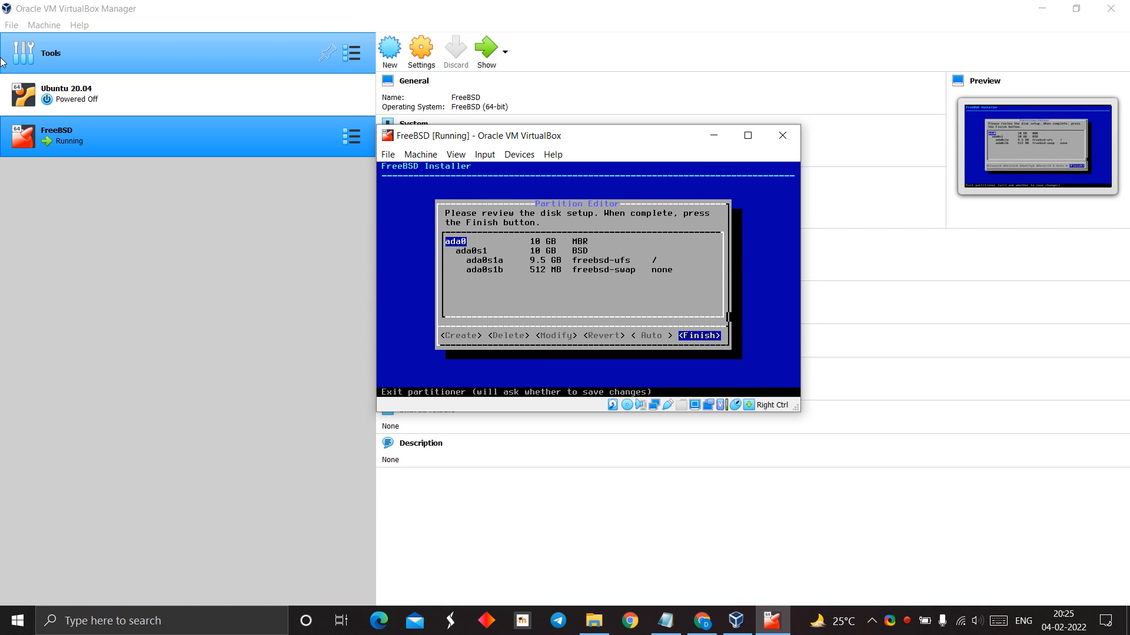
key("Return")
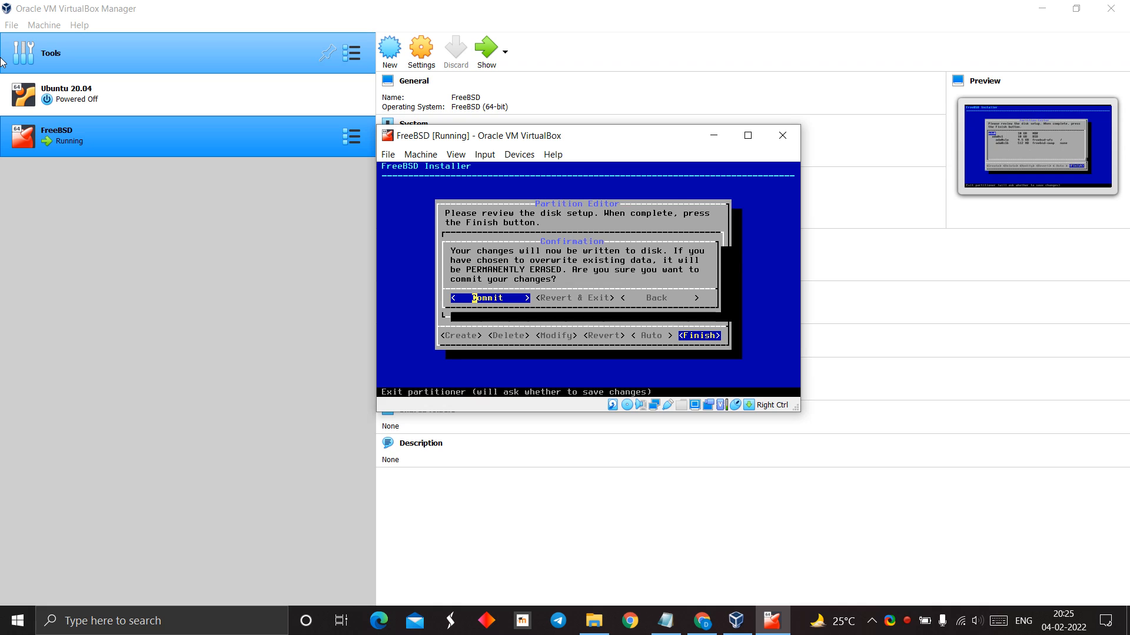
key("Return")
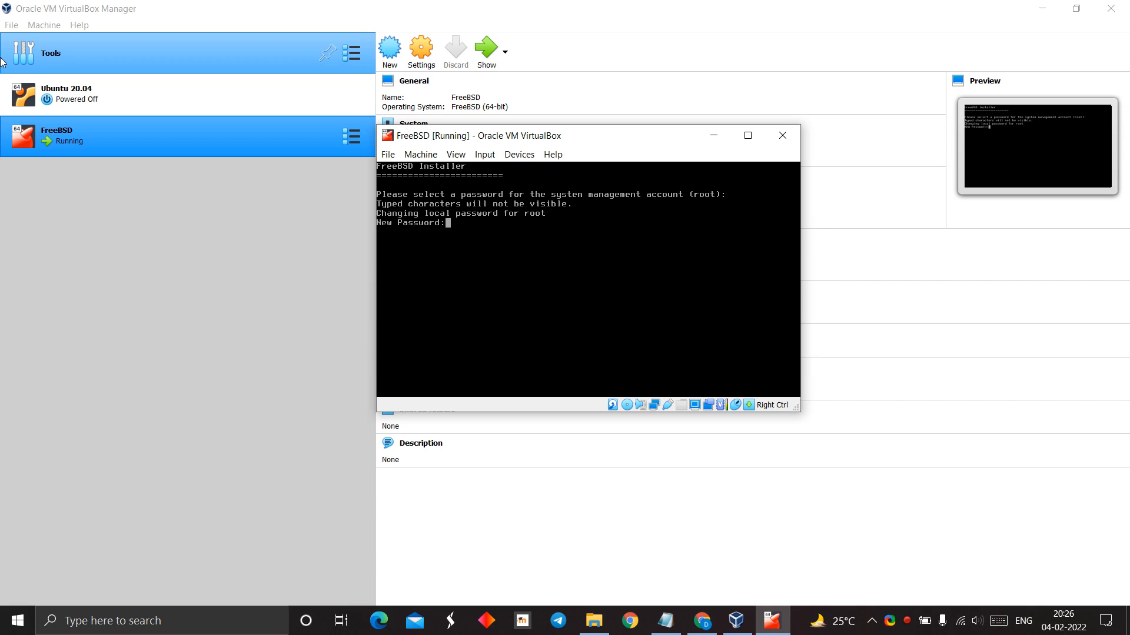
Step: Enter and retype the new password for the root system management account
key("Return")
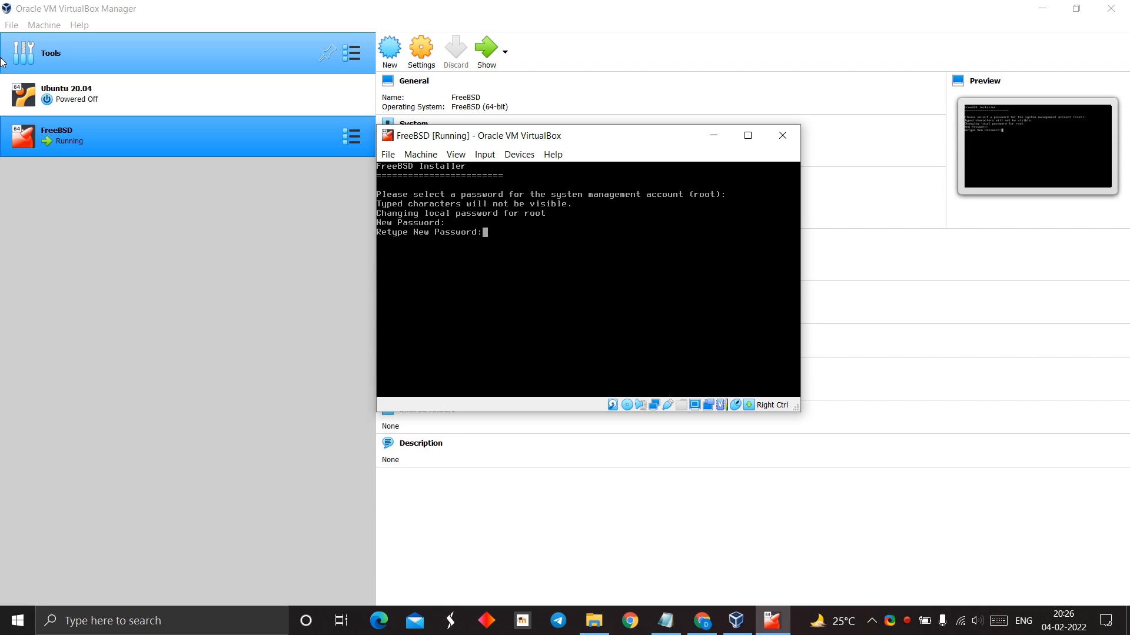
key("Return")
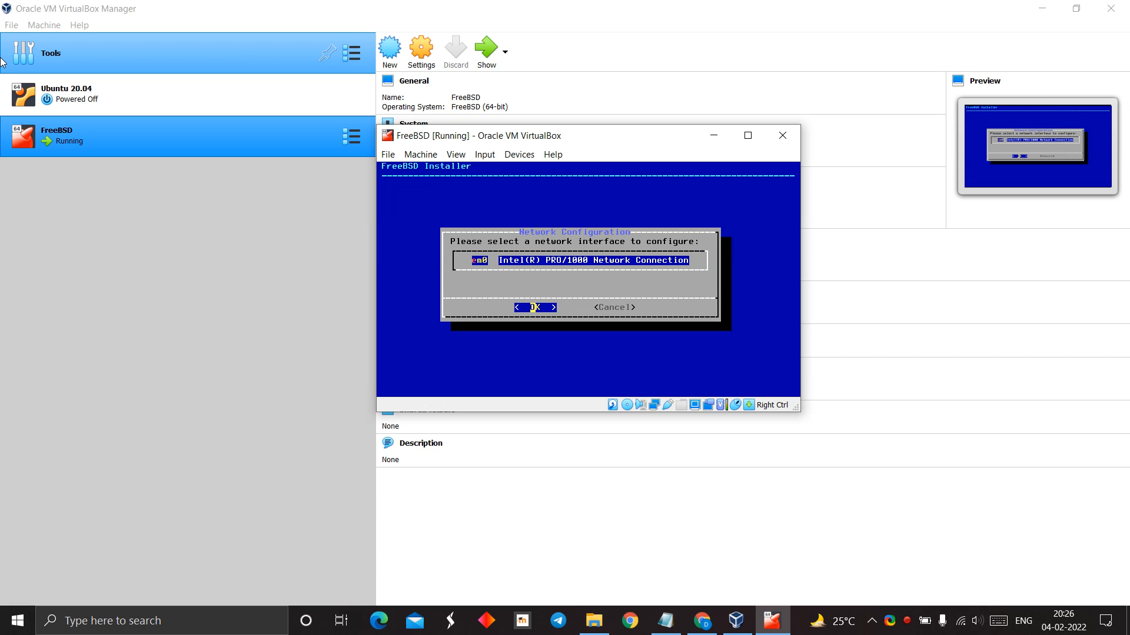
Step: Configure the em0 network interface for IPv4 using DHCP and for IPv6 using stateless address autoconfiguration (SLAAC)
key("Return")
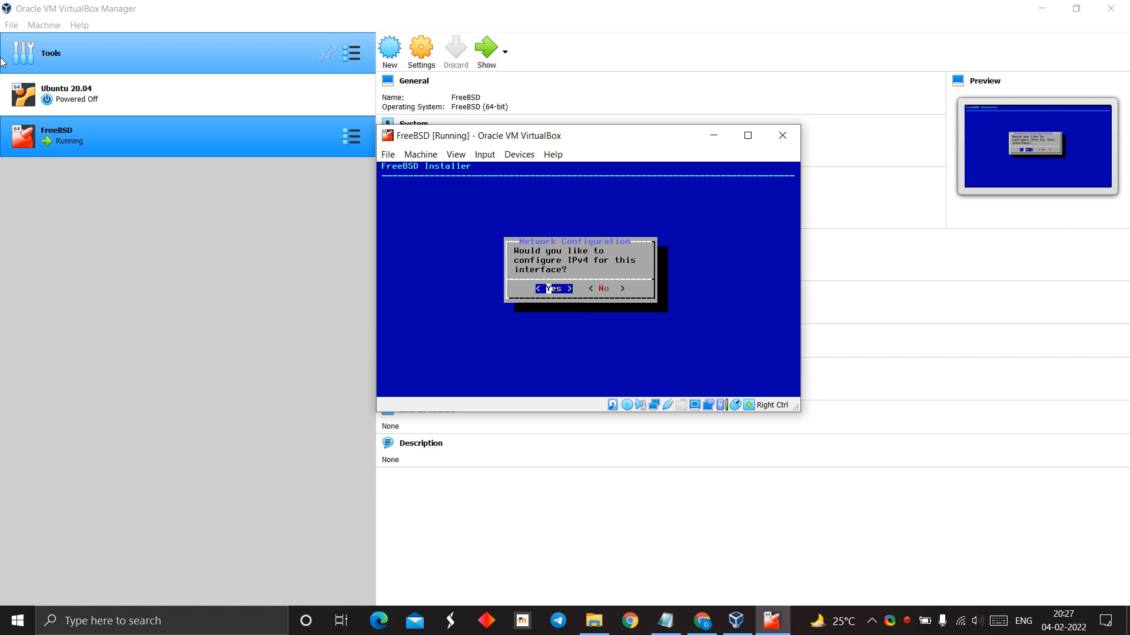
key("Return")
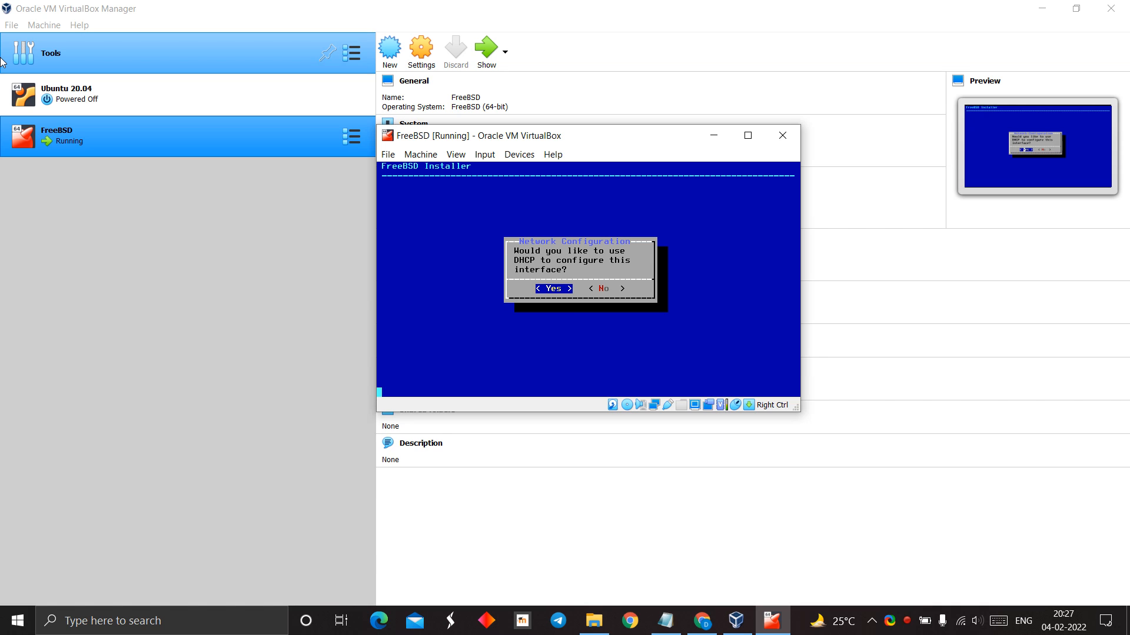
key("Return")
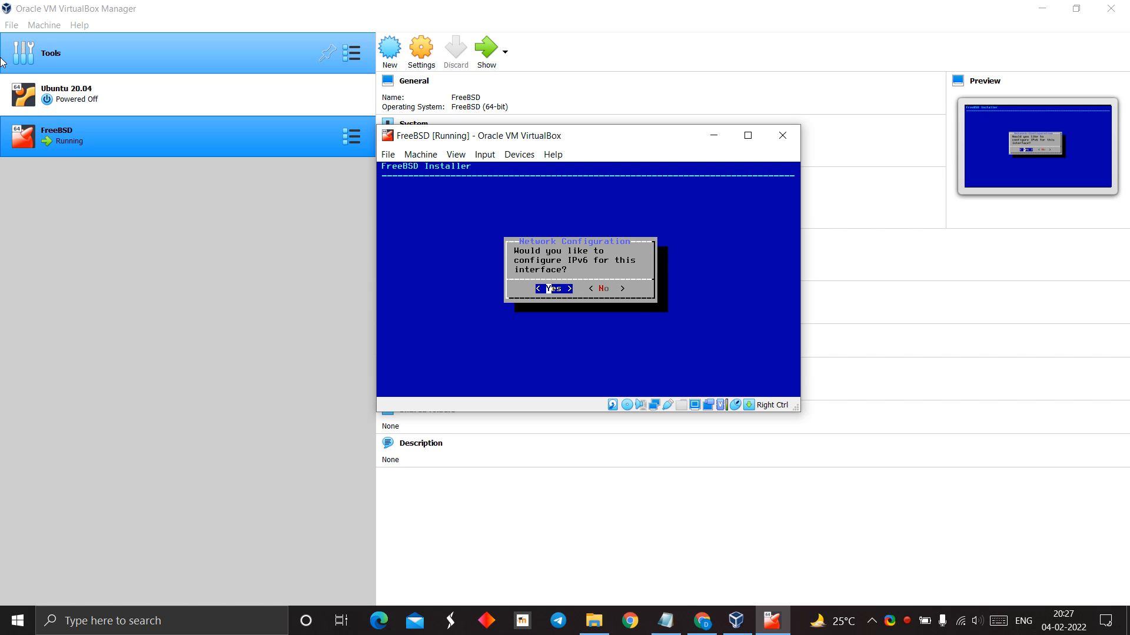
key("Return")
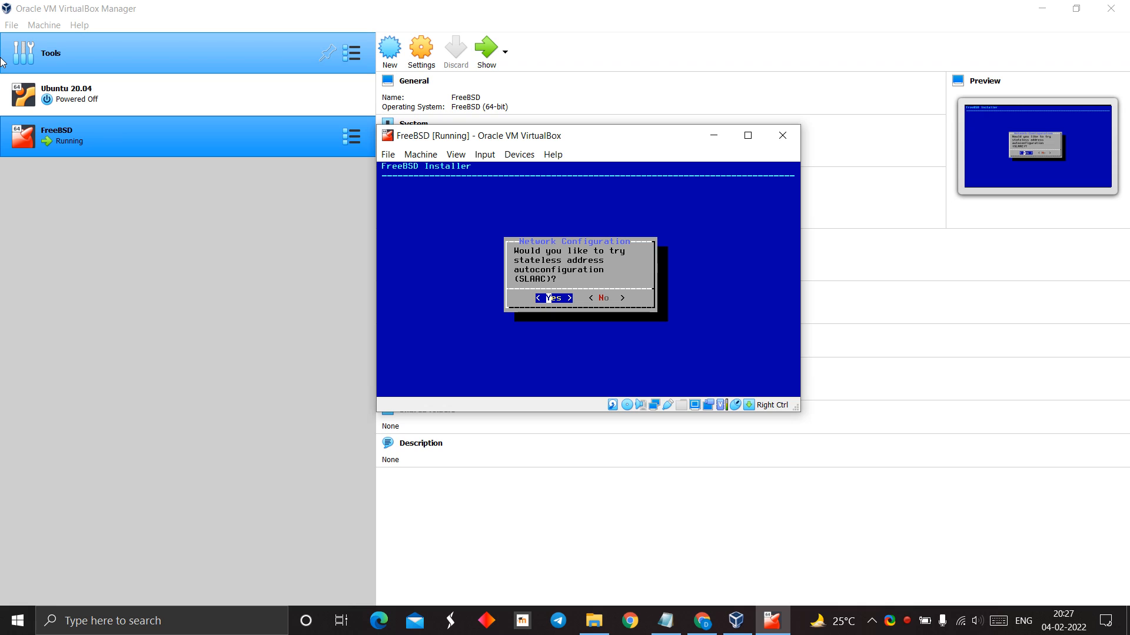
key("Return")
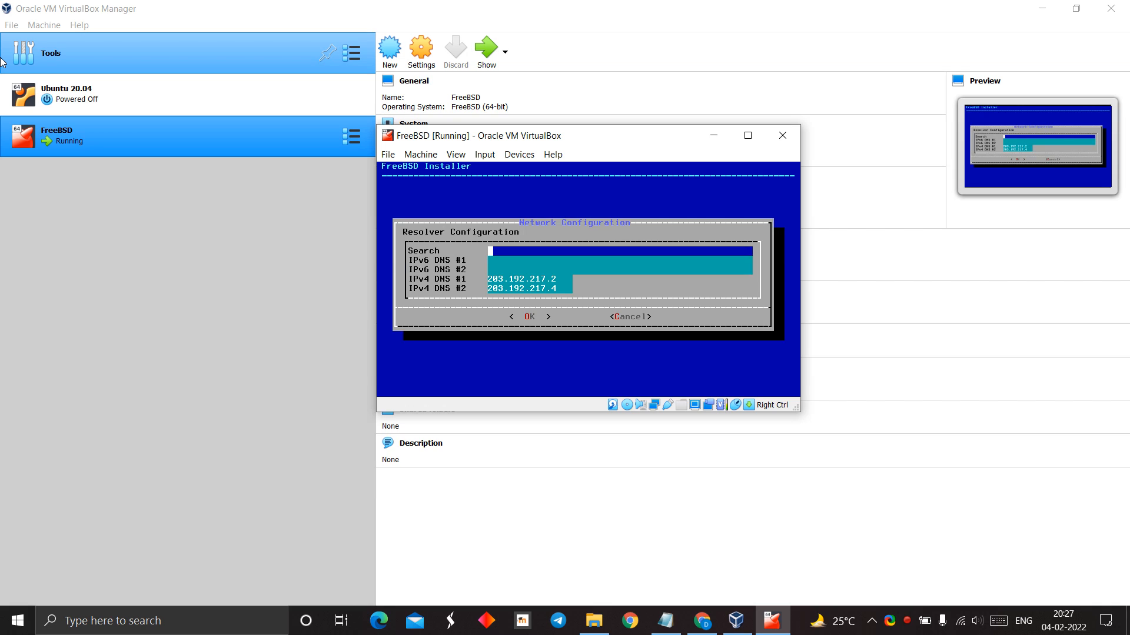
Step: Go through the DNS resolver fields and accept the resolver configuration with its prefilled values
key("Down")
key("Down")
key("Down")
key("Down")
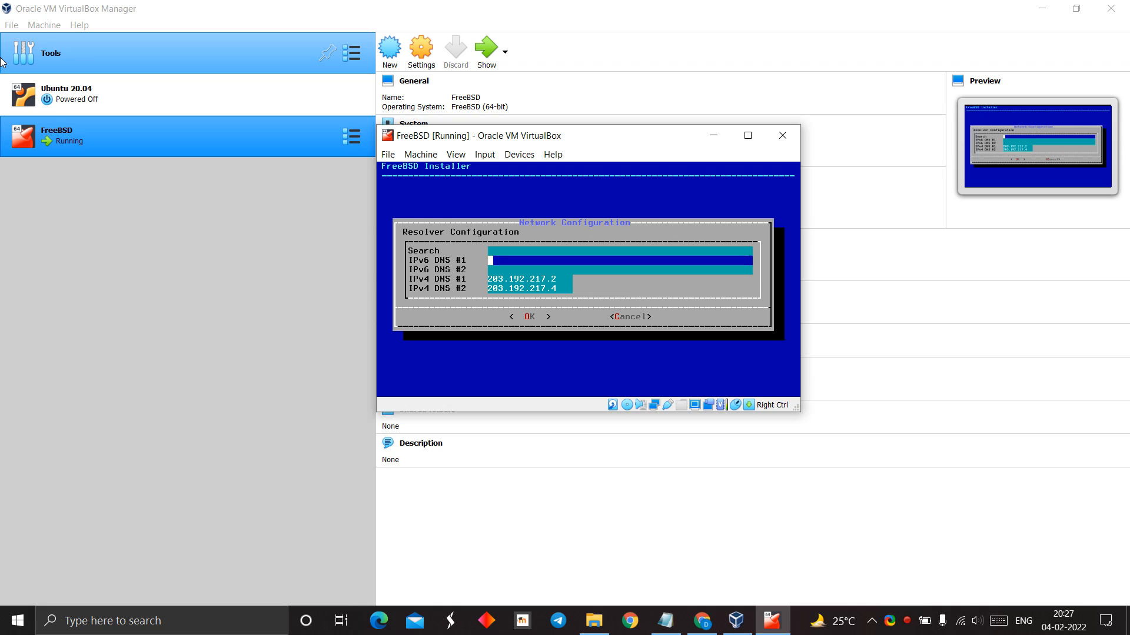
key("Down")
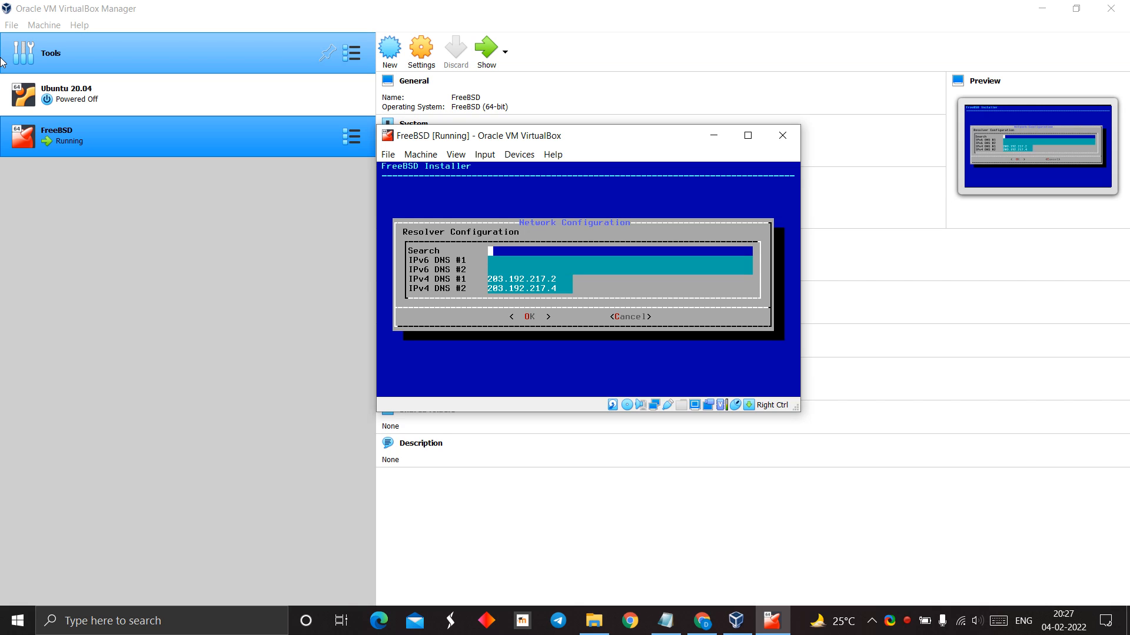
key("Return")
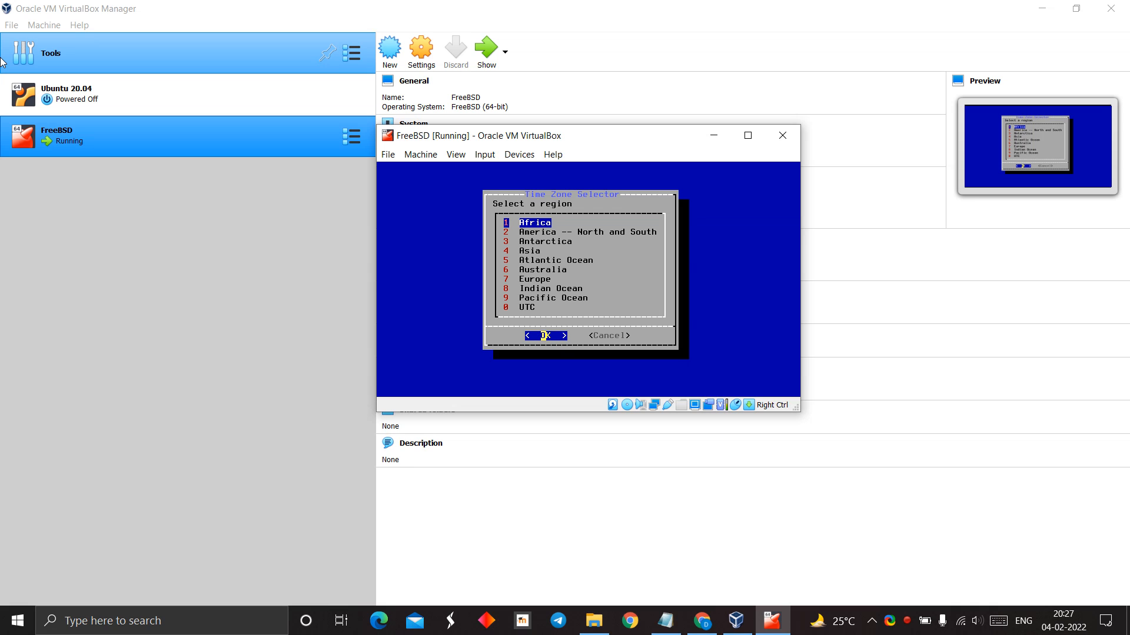
Step: Look through the list of time zone regions from Africa to UTC
key("Down")
key("Down")
key("Down")
key("Down")
key("Down")
key("Down")
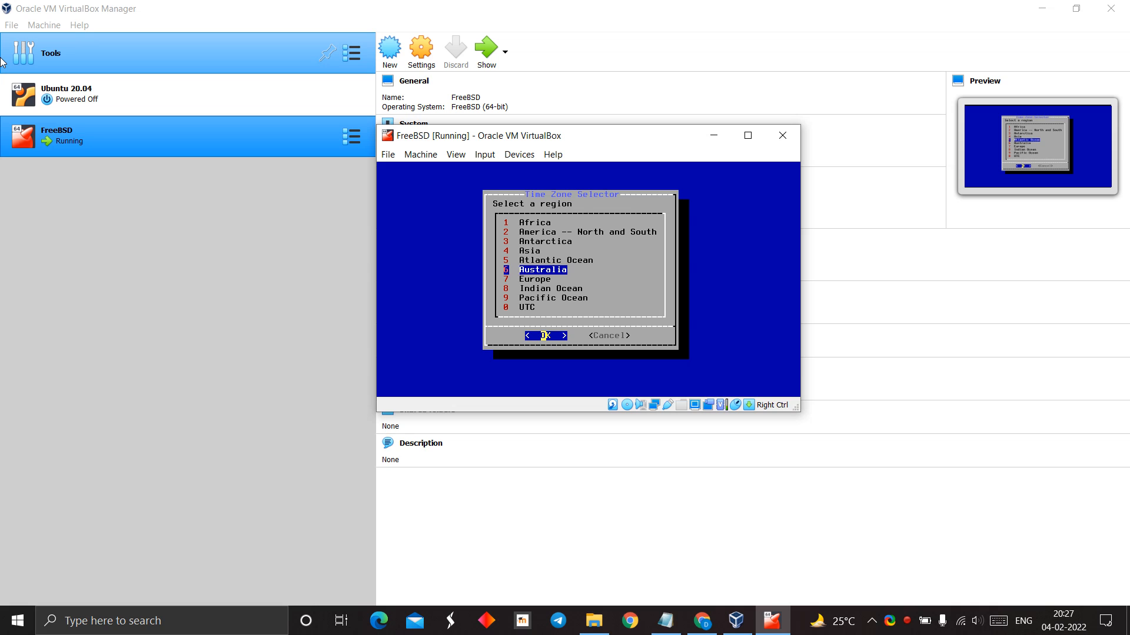
key("Down")
key("Down")
key("Down")
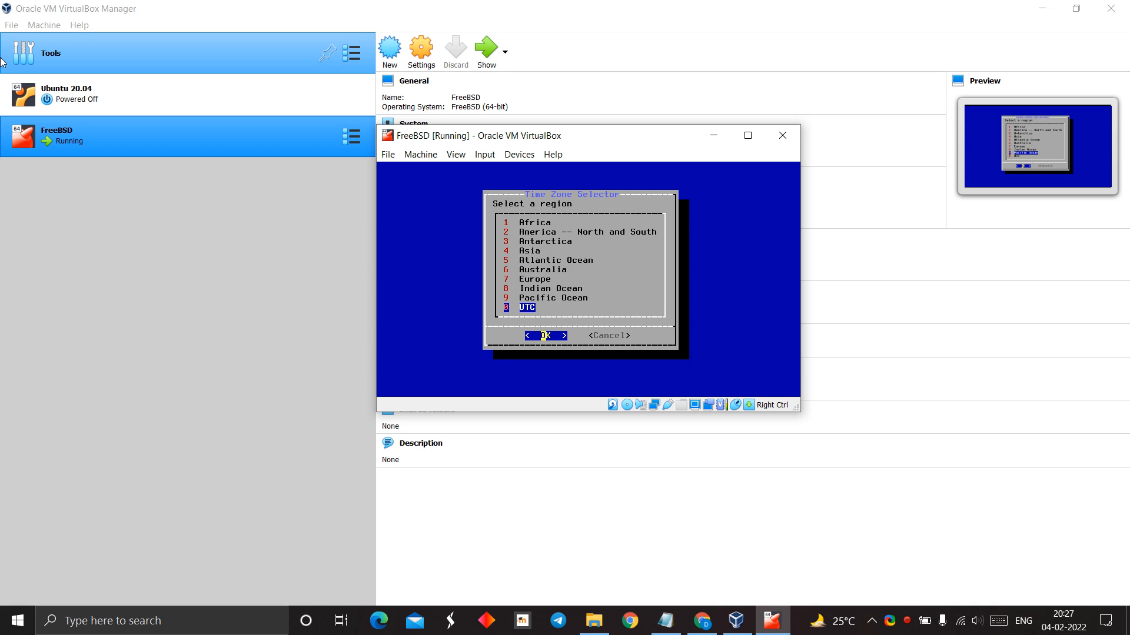
key("Up")
key("Up")
key("Up")
key("Down")
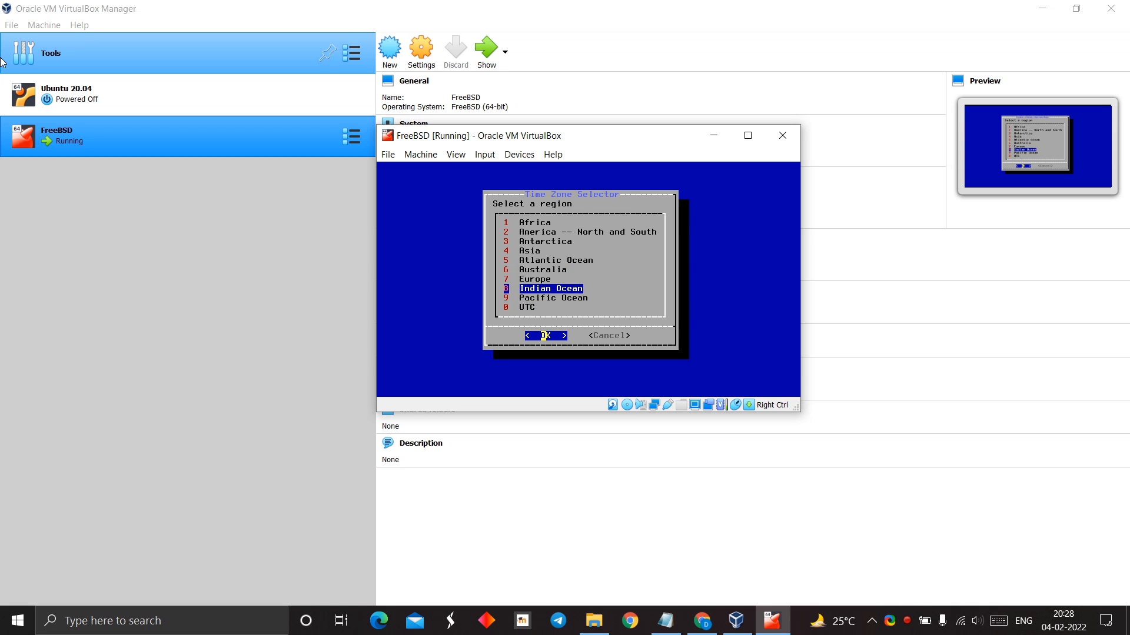
key("Up")
key("Up")
key("Up")
key("Up")
key("Up")
key("Up")
key("Up")
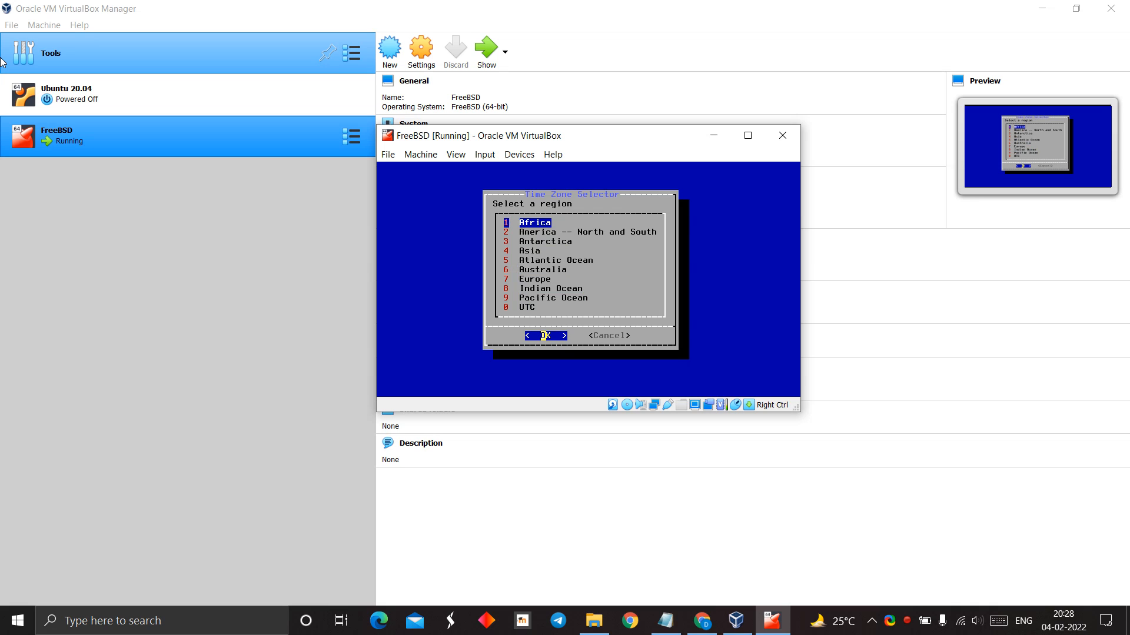
Step: Select Asia as the time zone region
key("Down")
key("Down")
key("Down")
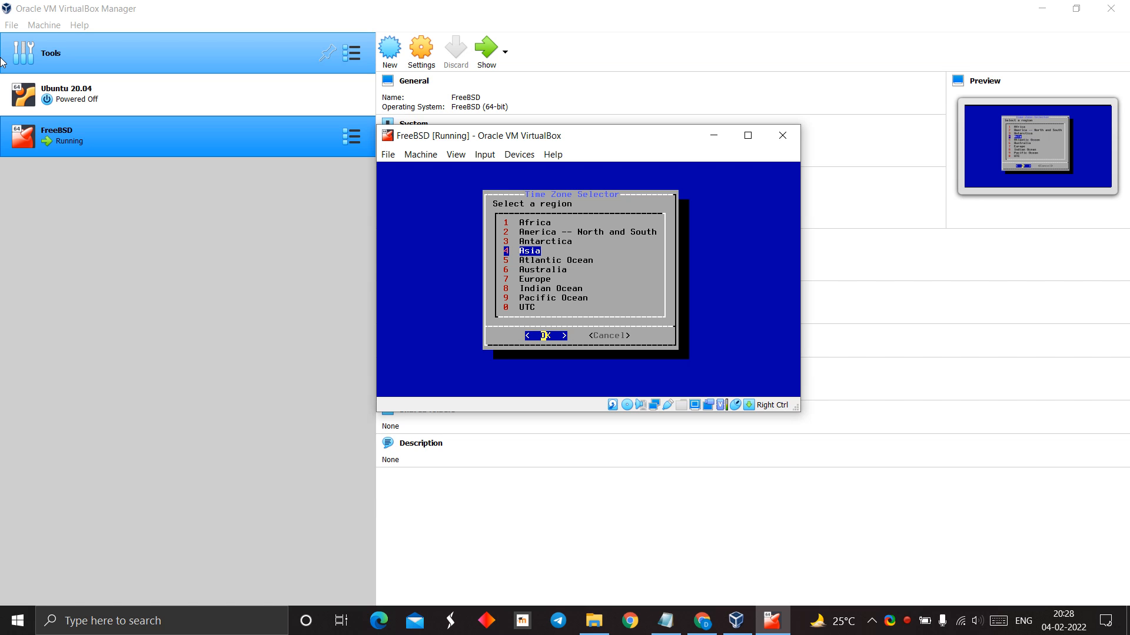
key("Return")
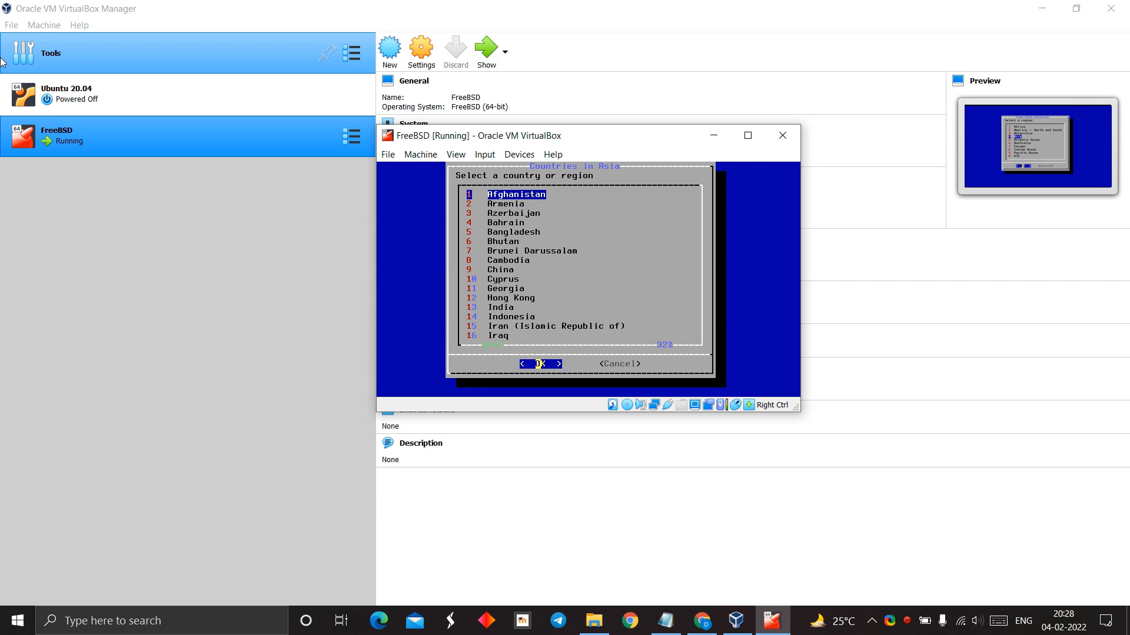
Step: Choose India as the time zone country and accept the IST abbreviation
key("Down")
key("Down")
key("Down")
key("Down")
key("Down")
key("Down")
key("Down")
key("Down")
key("Down")
key("Down")
key("Down")
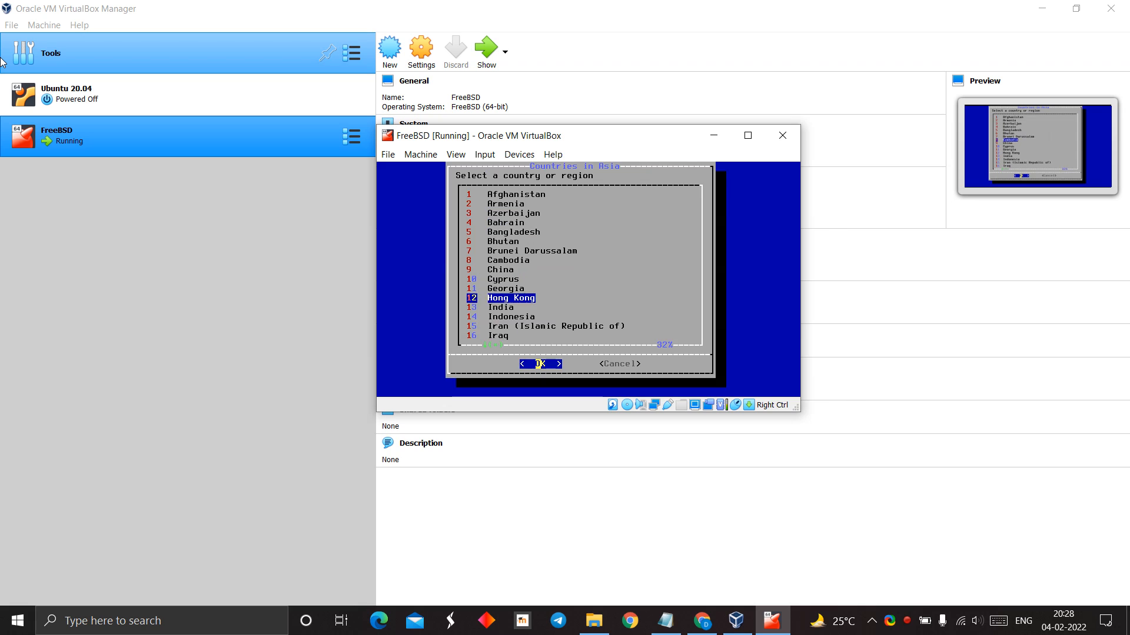
key("Down")
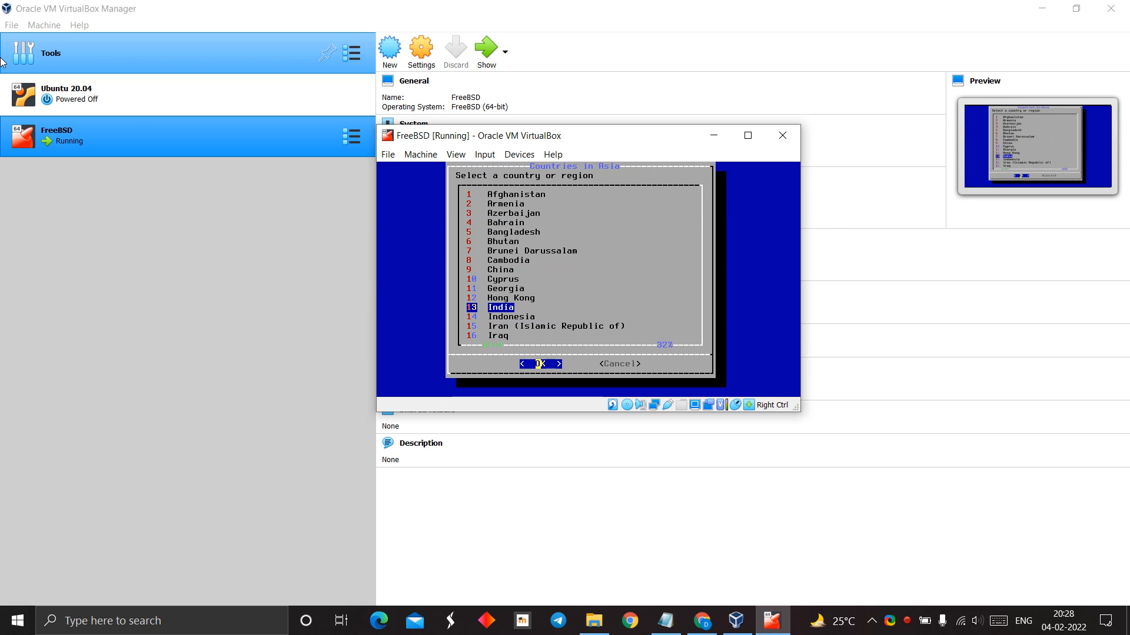
key("Return")
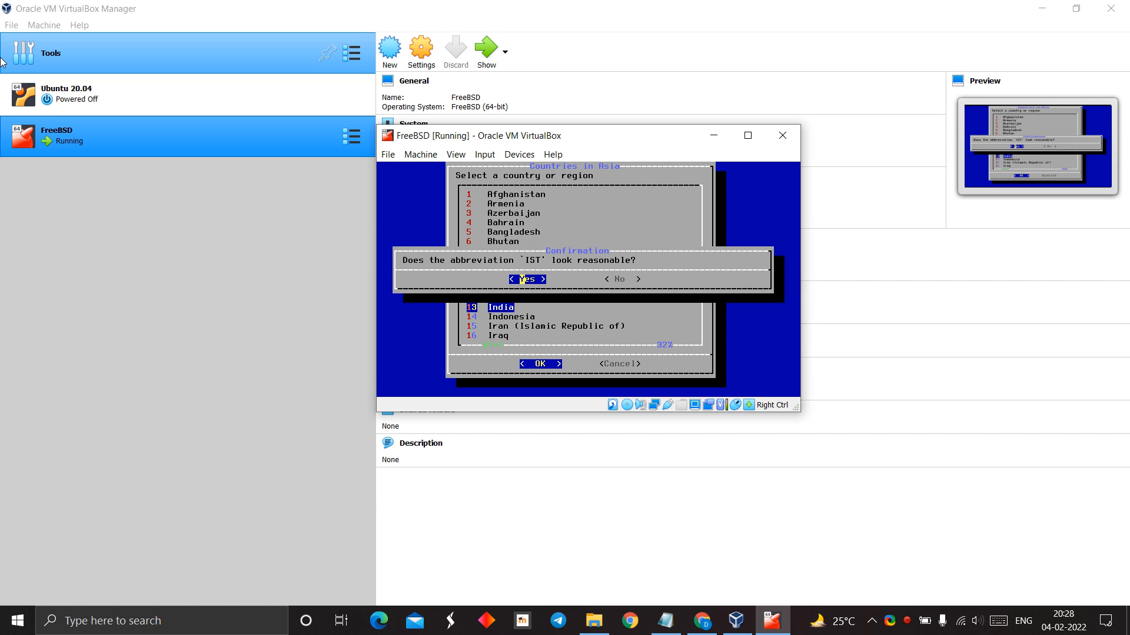
key("Return")
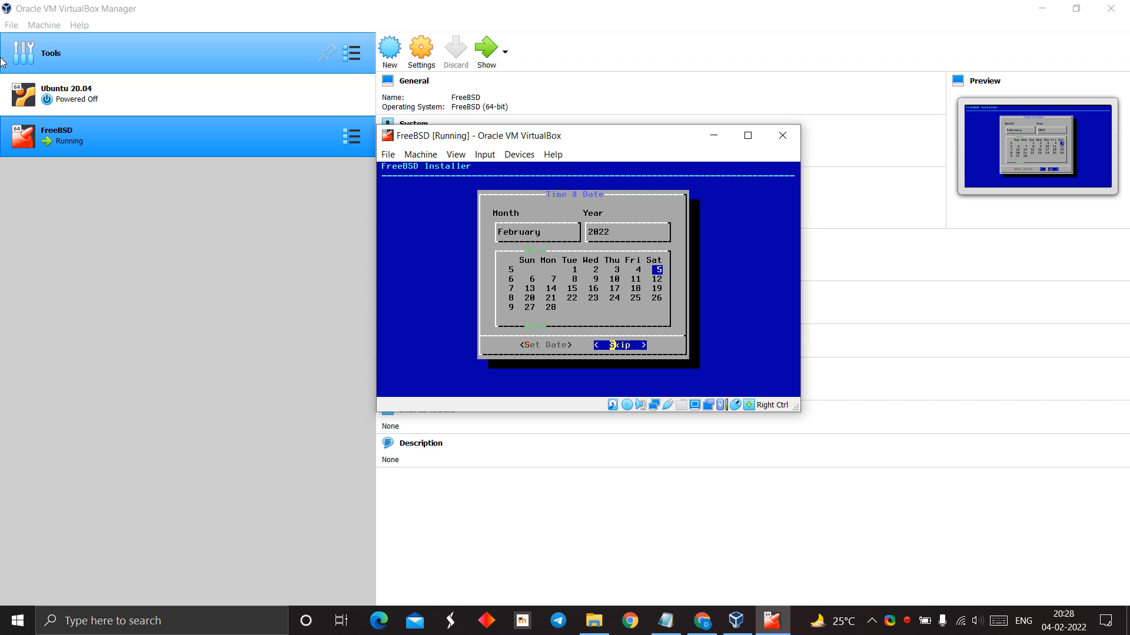
Step: Skip setting the date and time, and accept the default boot services and system hardening options
key("Return")
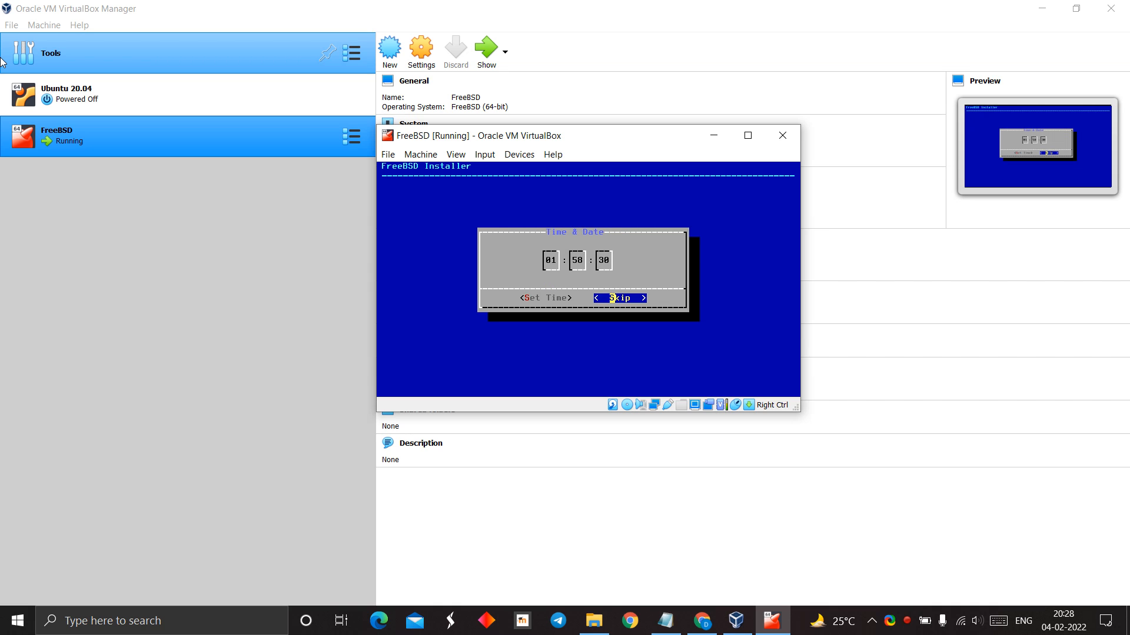
key("Return")
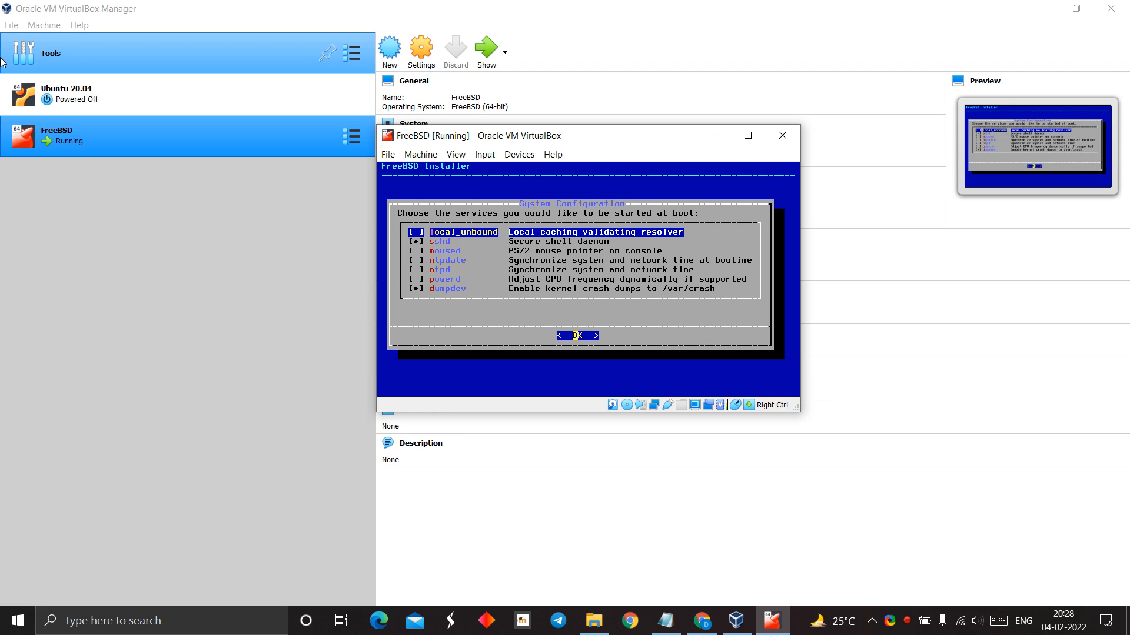
key("Return")
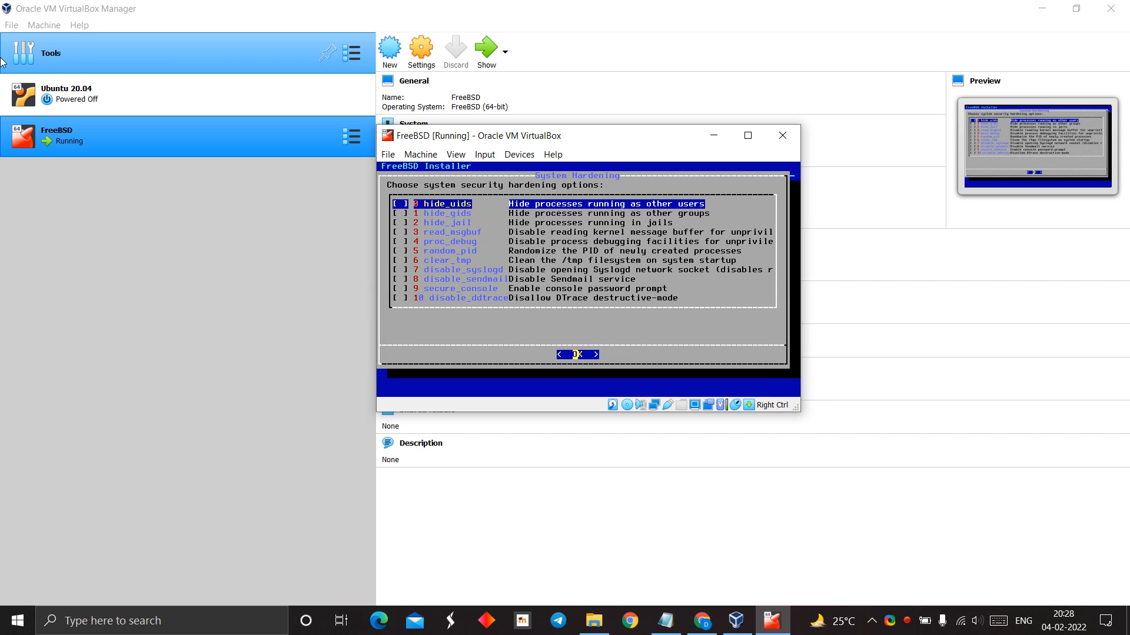
key("Return")
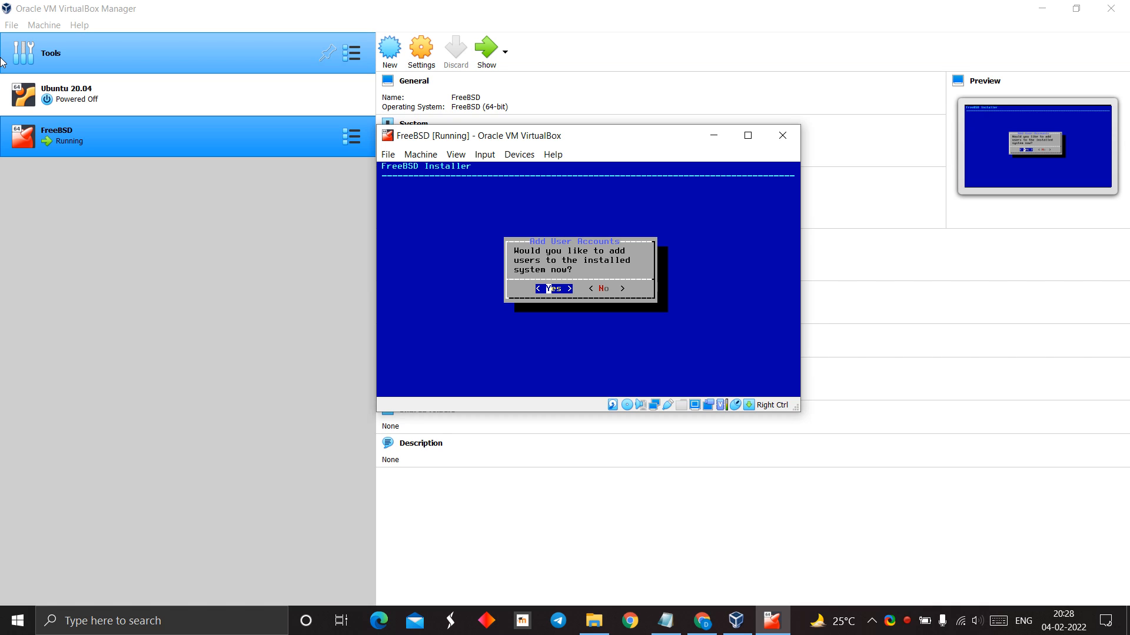
Step: Begin adding a user with username guest and full name "guest user", keeping the default UID and login group
key("Return")
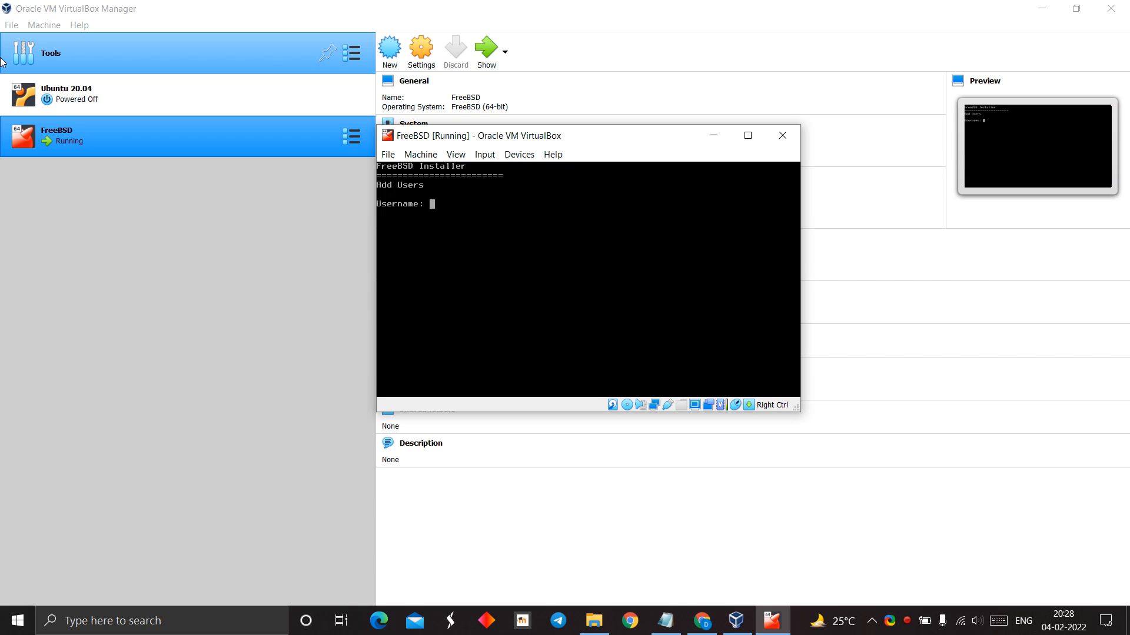
type("guest")
key("Return")
type("guest user")
key("Return")
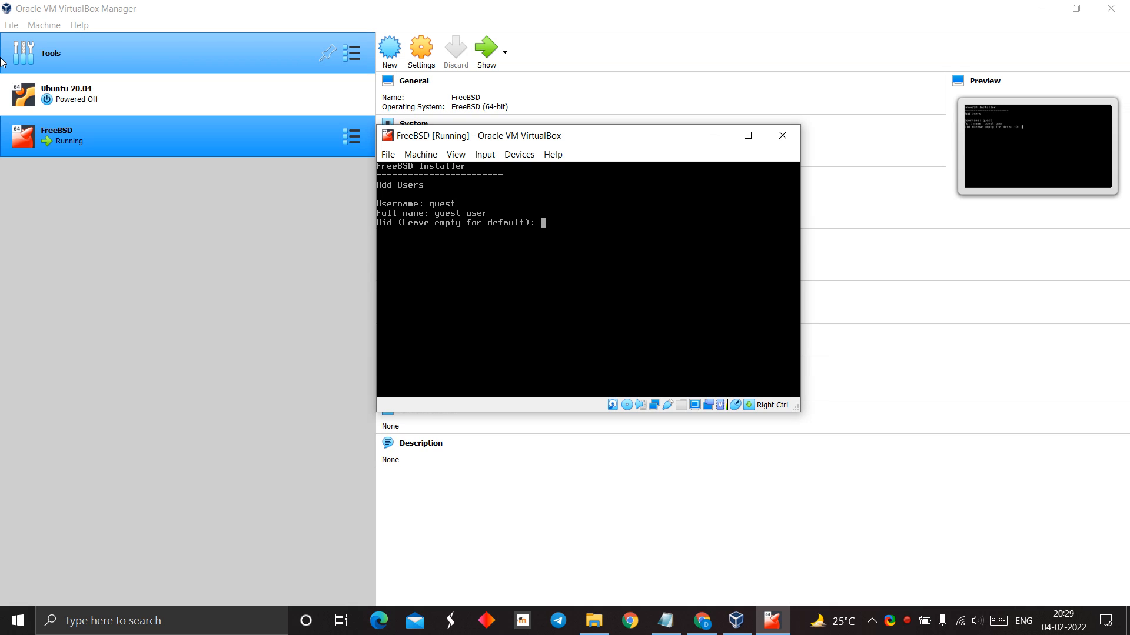
key("Return")
key("Return")
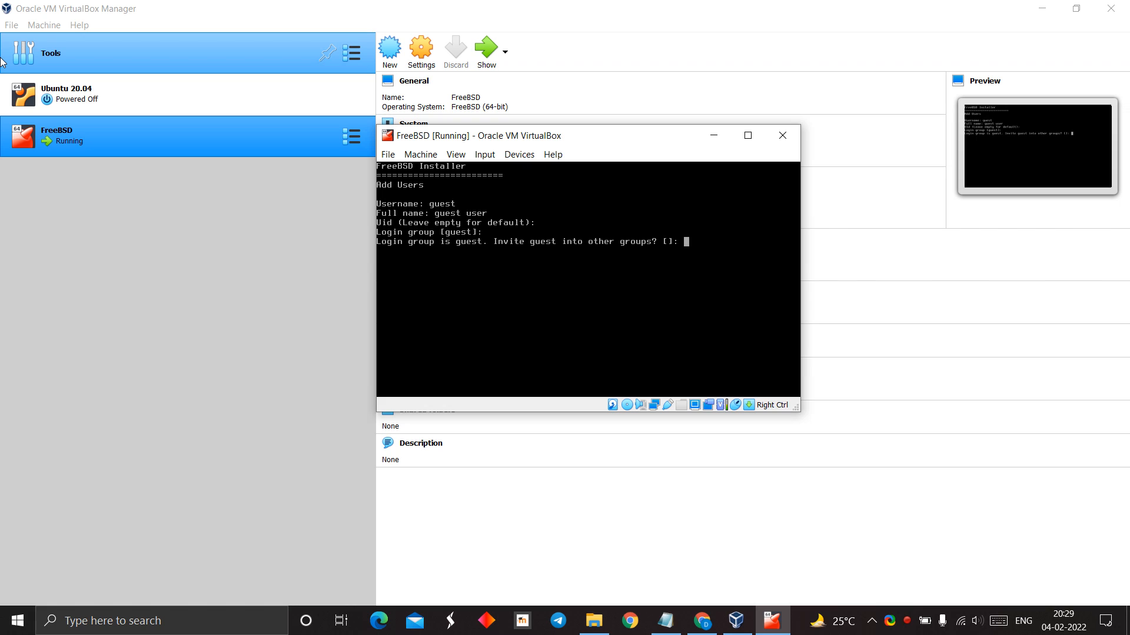
Step: Invite guest into the wheel group and accept the default login class, sh shell, home directory and directory permissions
type("y")
key("Return")
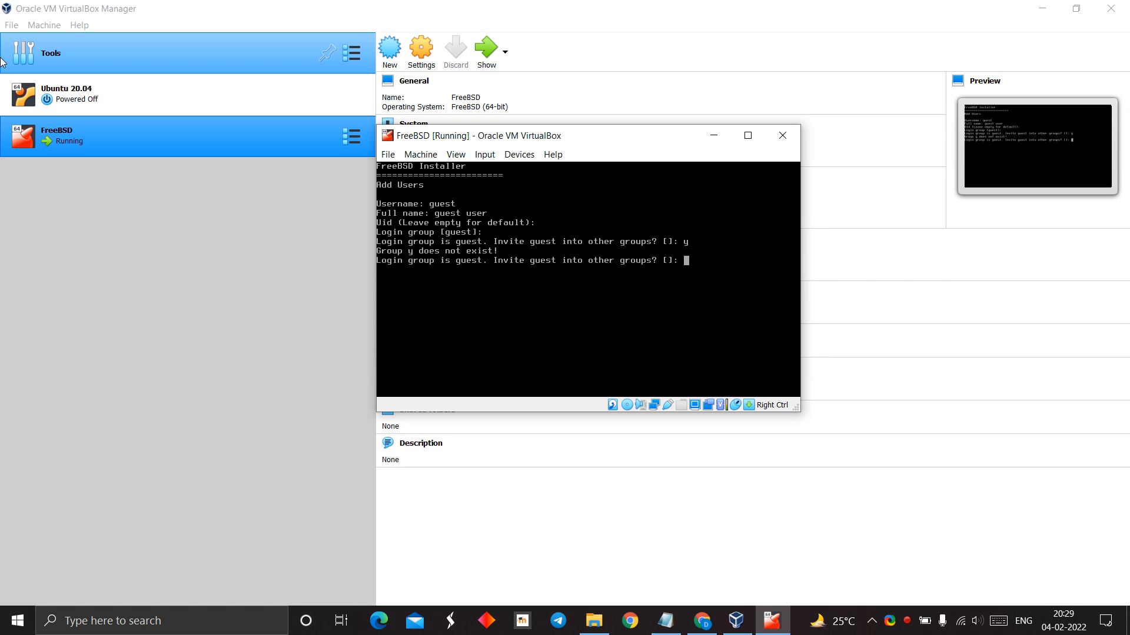
type("wheel")
key("Return")
key("Return")
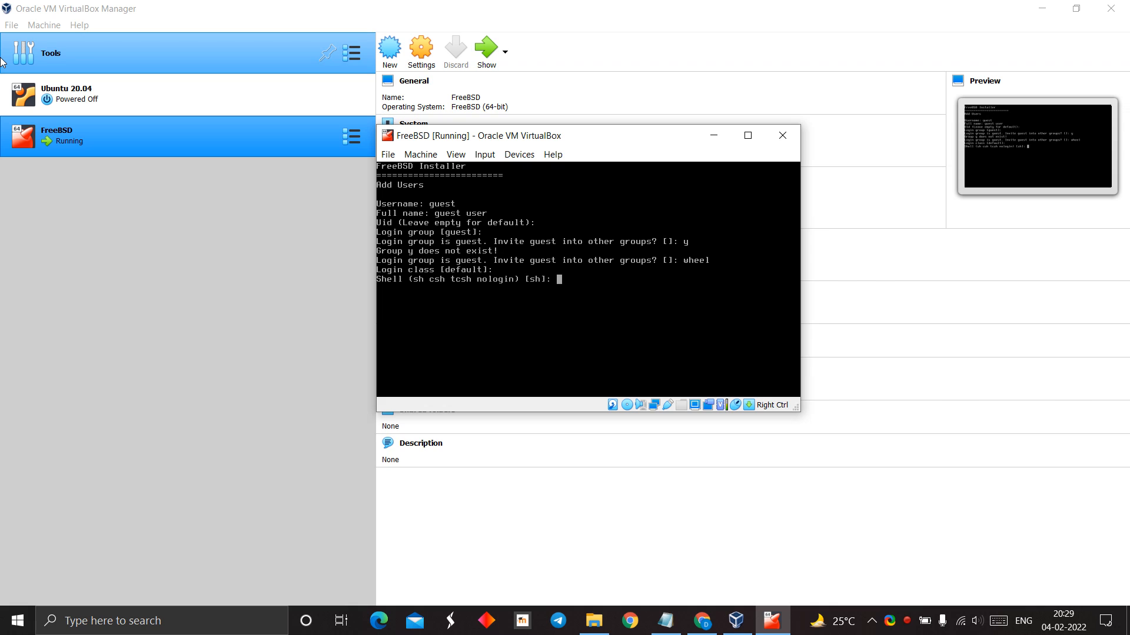
key("Return")
key("Return")
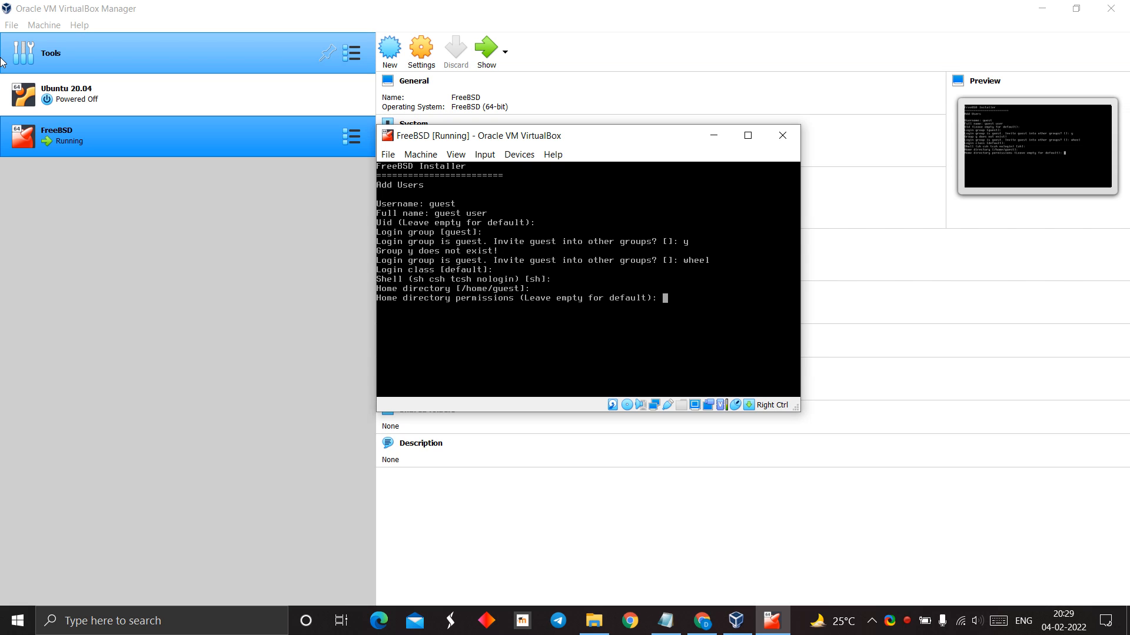
key("Return")
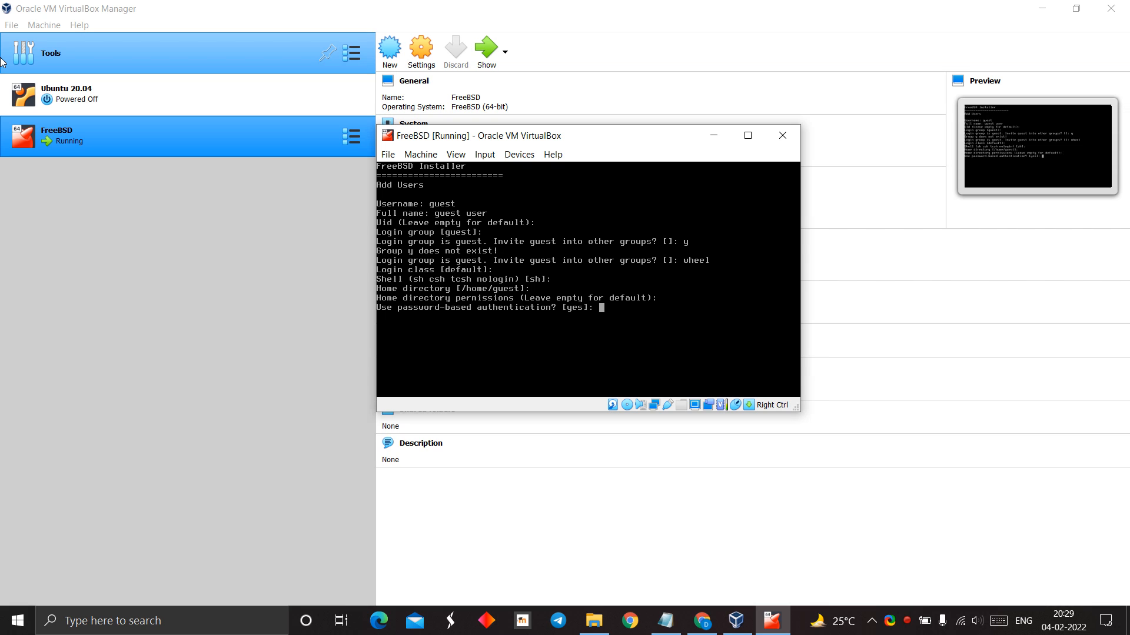
Step: Use password-based authentication without an empty or random password, and enter and retype the guest account's password
key("Return")
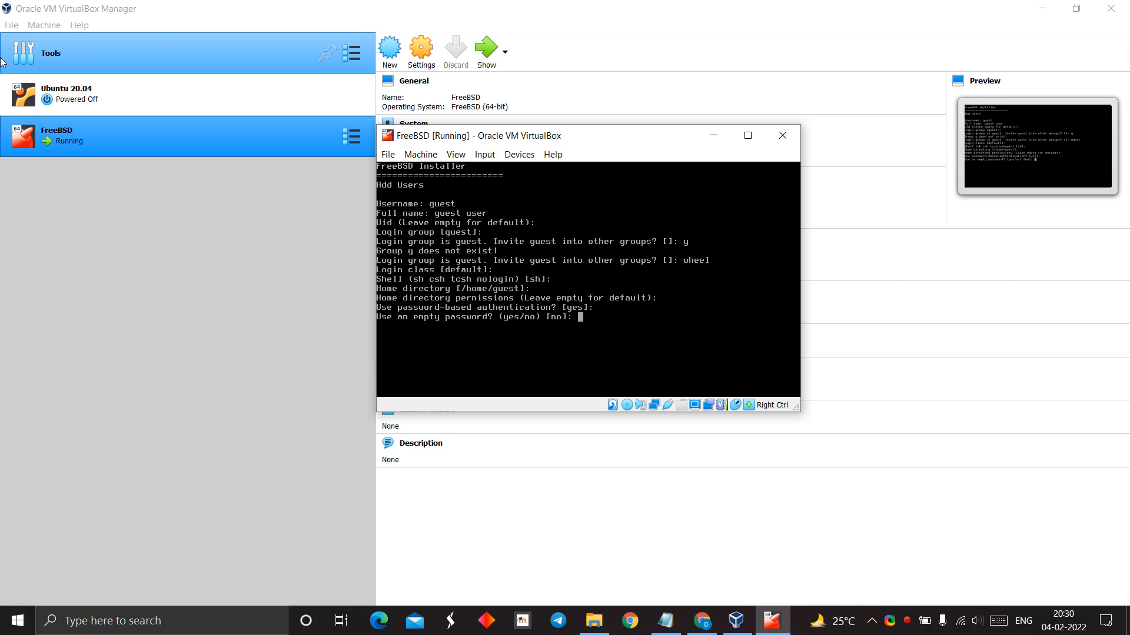
type("no")
key("Return")
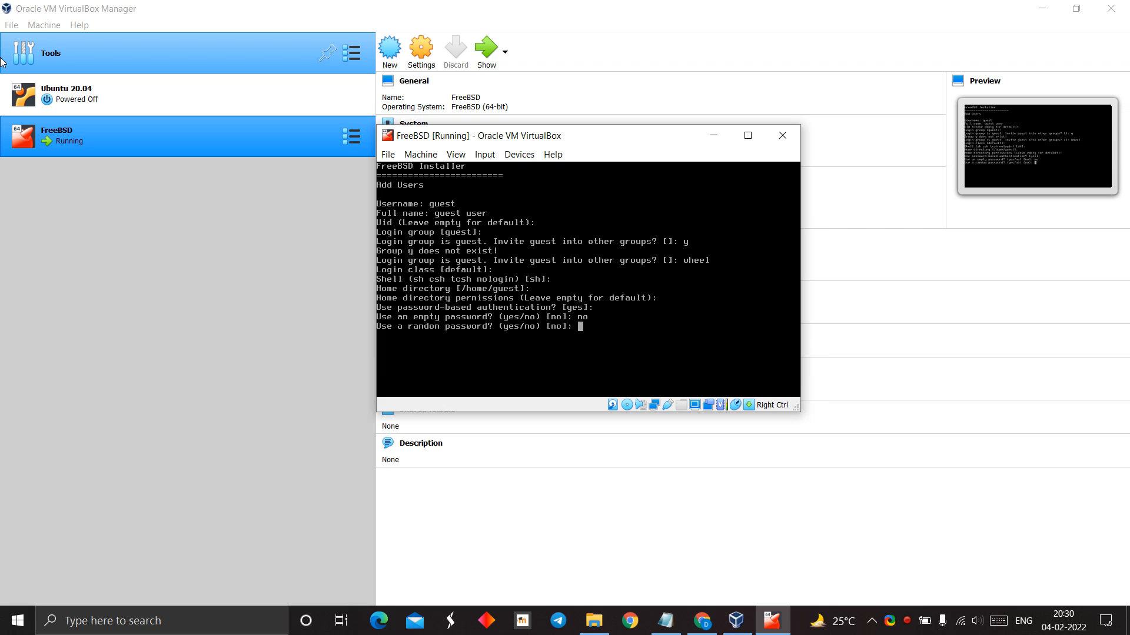
type("no")
key("Return")
key("Return")
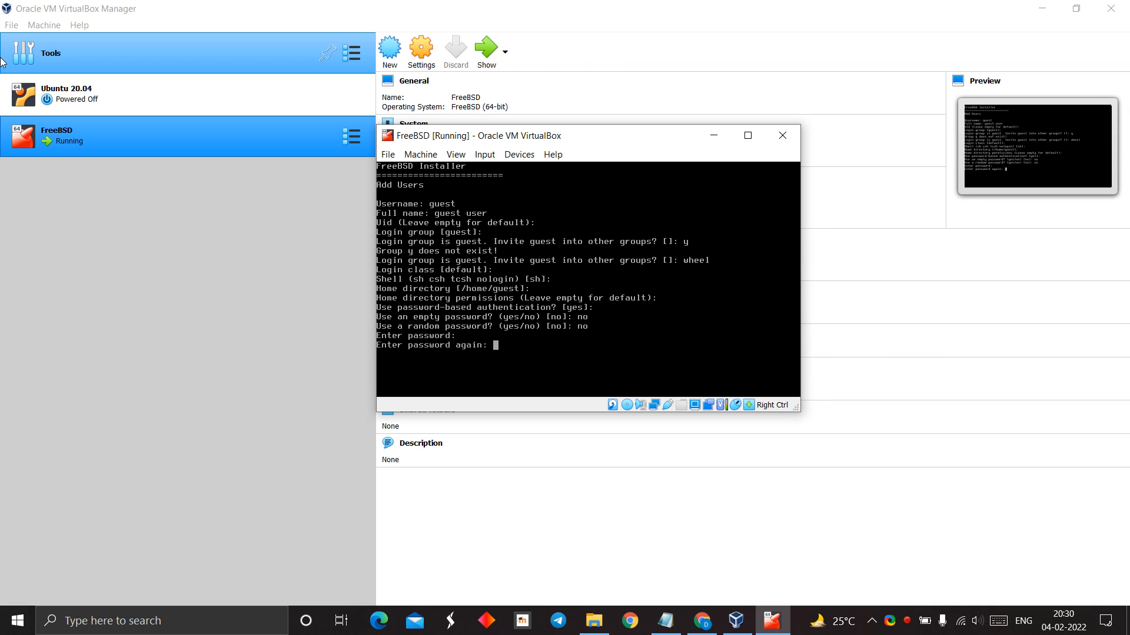
key("Return")
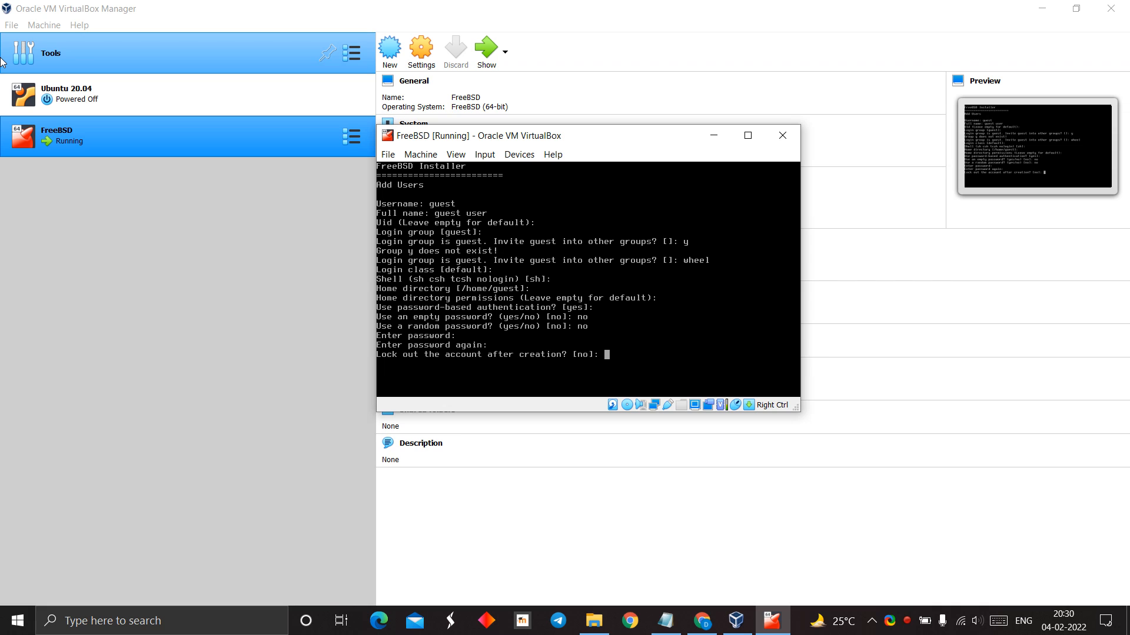
Step: Leave the guest account unlocked, approve its details and decline adding another user
key("Return")
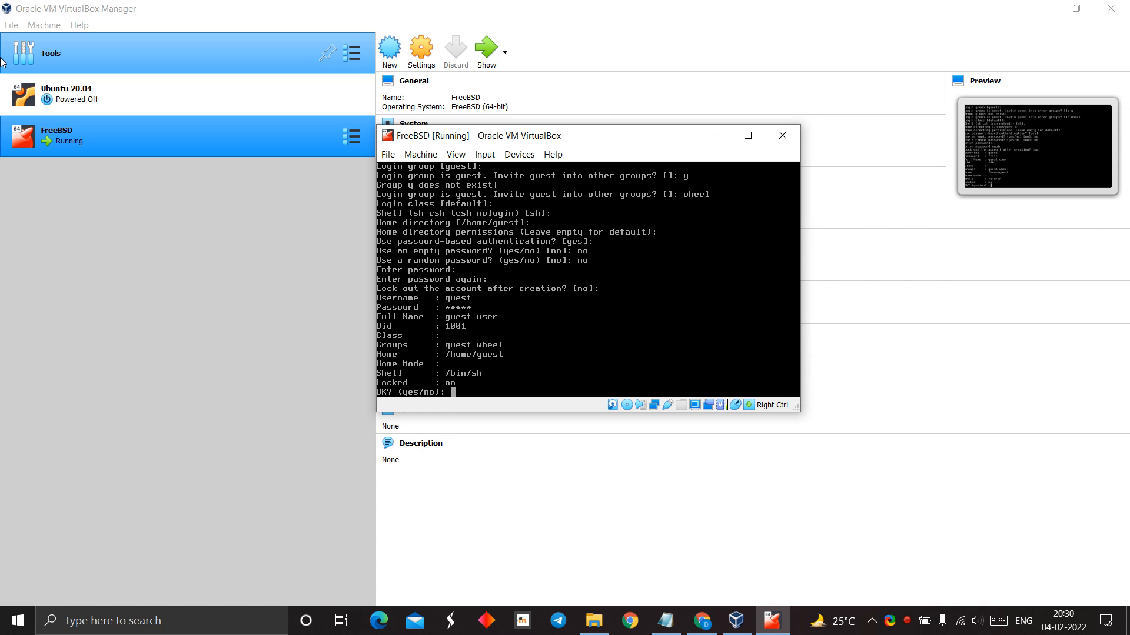
type("yes")
key("Return")
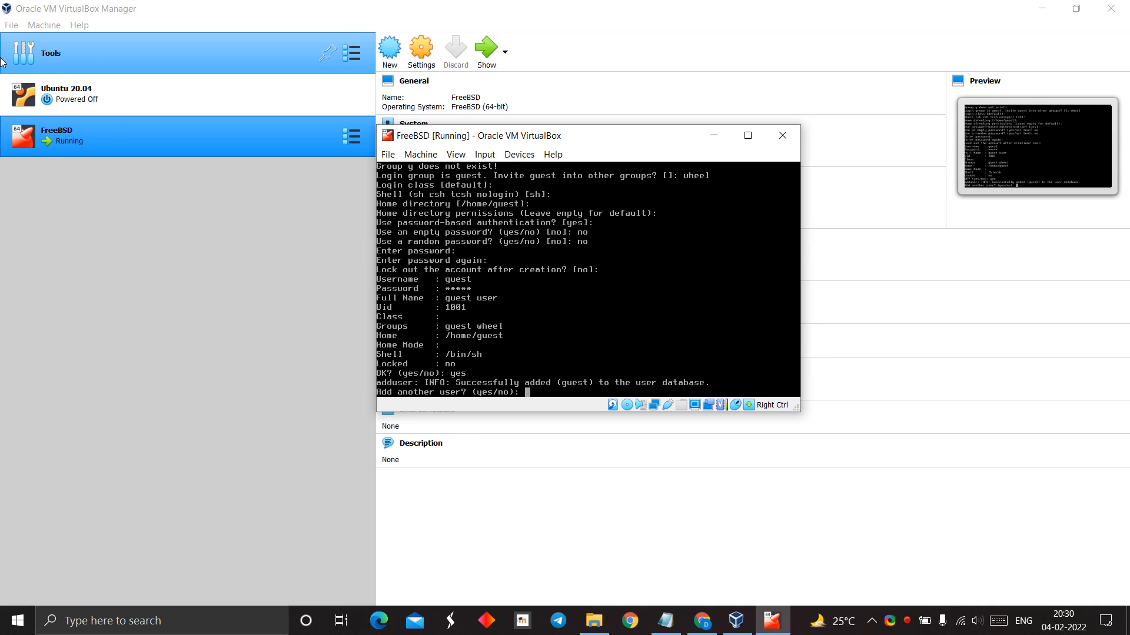
type("no")
key("Return")
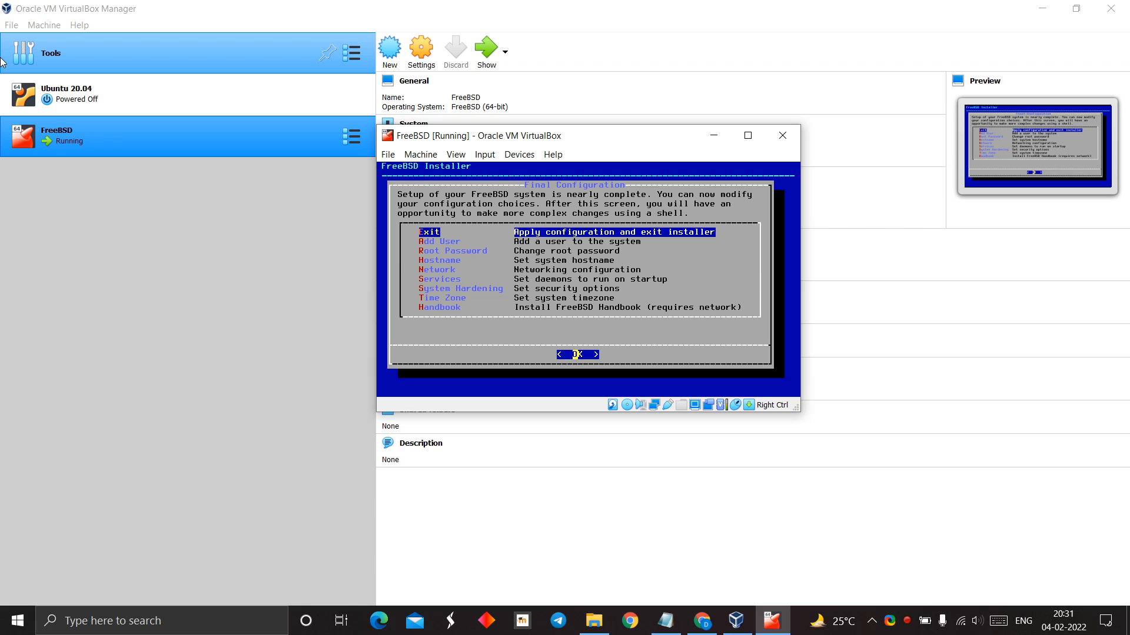
Step: Apply the final configuration without opening a shell for manual changes, and reboot into the installed system
key("Return")
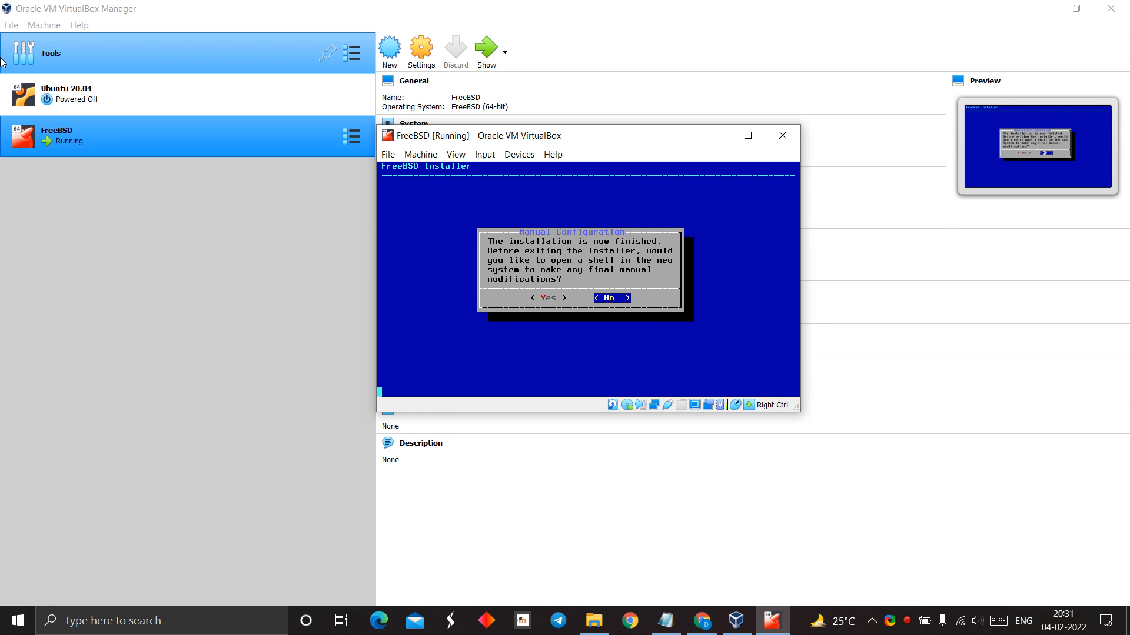
key("Return")
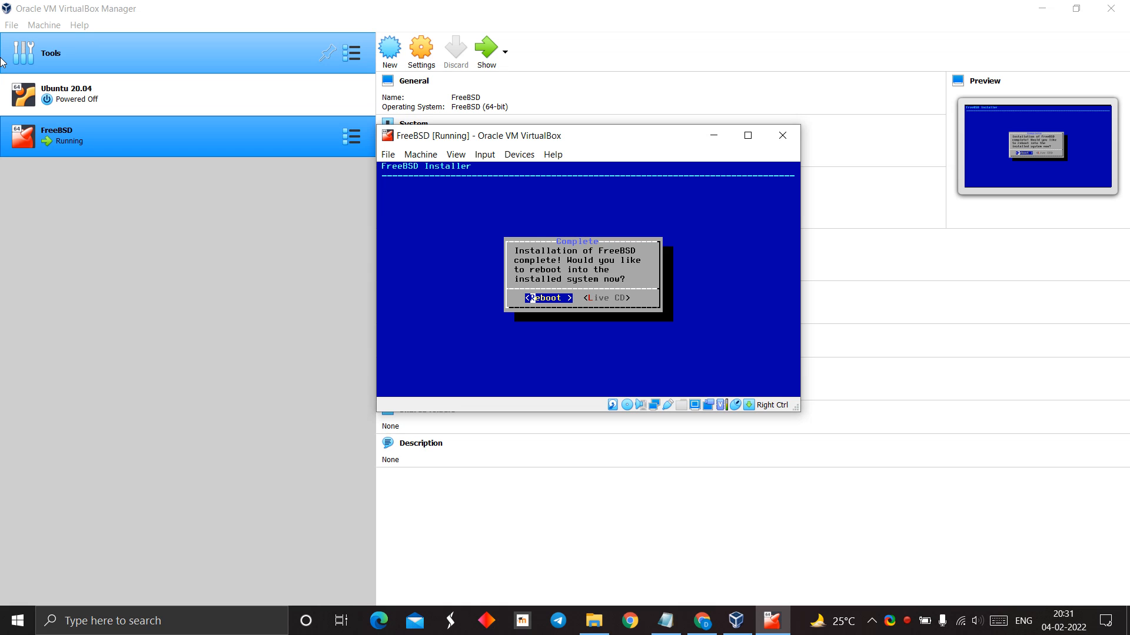
key("Return")
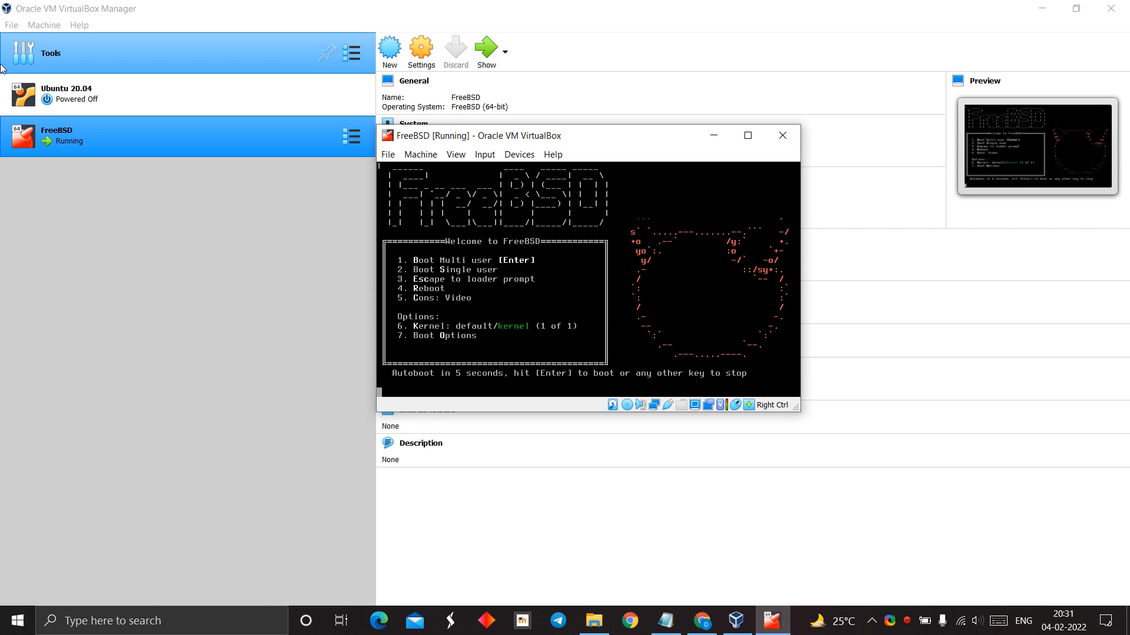
Step: Power off the FreeBSD virtual machine and start it again
left_click(786, 136)
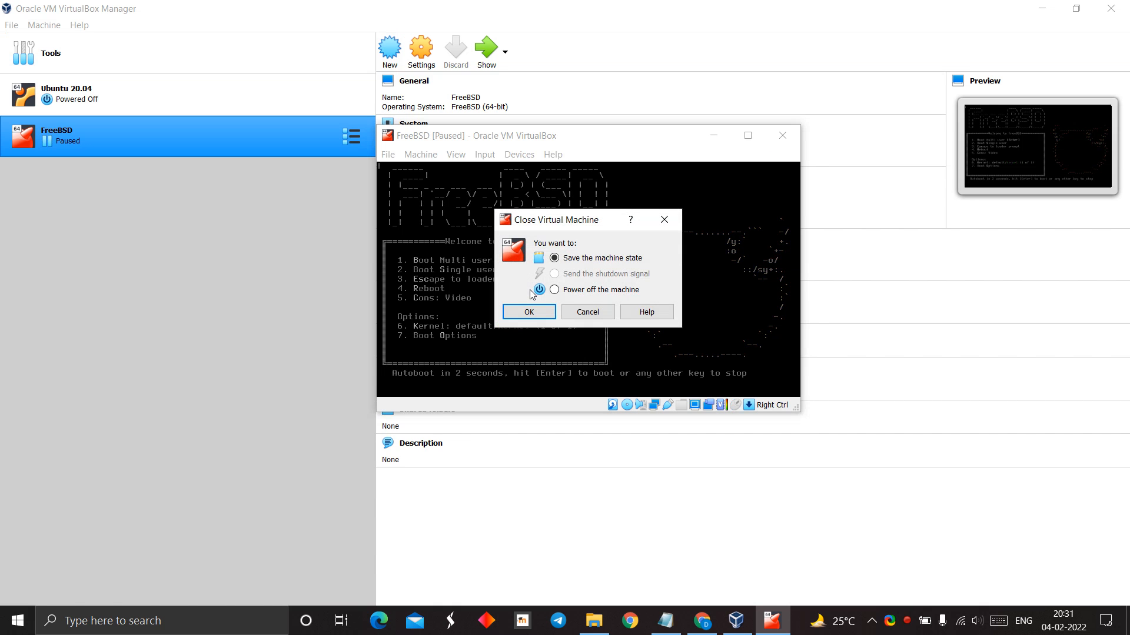
left_click(554, 290)
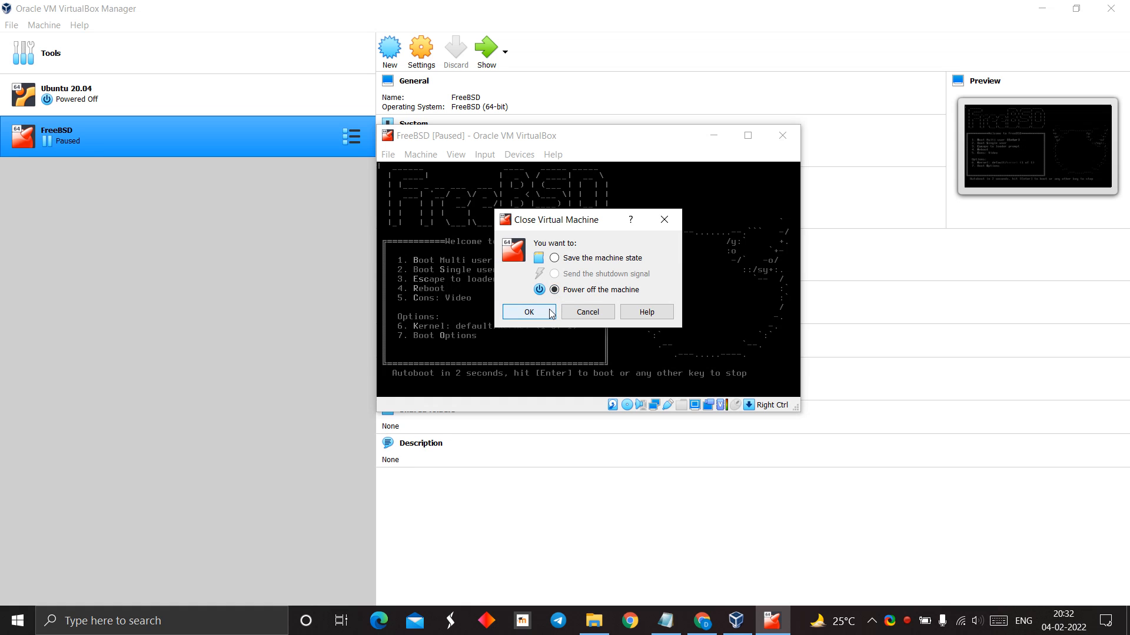
left_click(551, 313)
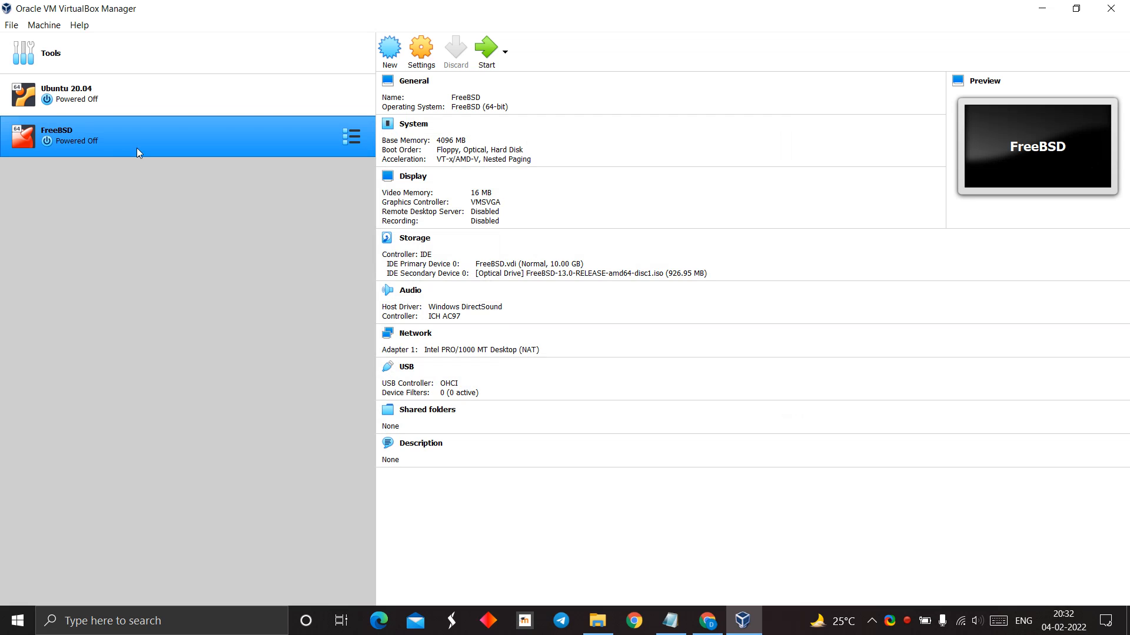
left_click(493, 64)
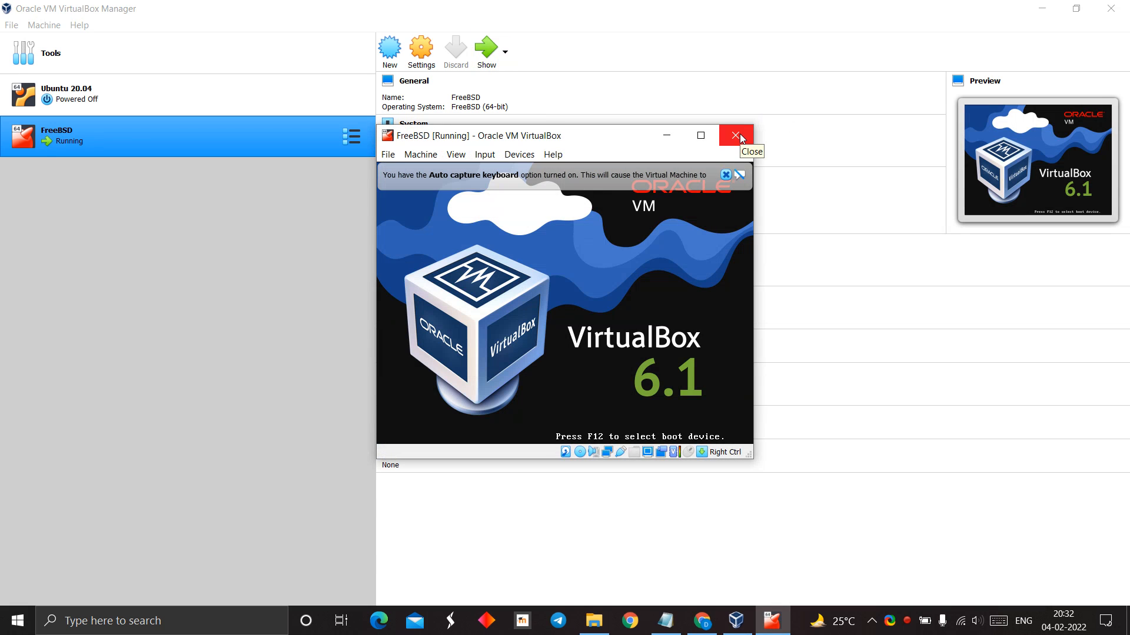
Step: Power off the FreeBSD virtual machine and remove the FreeBSD-13.0-RELEASE-amd64-disc1.iso image from its optical drive
left_click(735, 135)
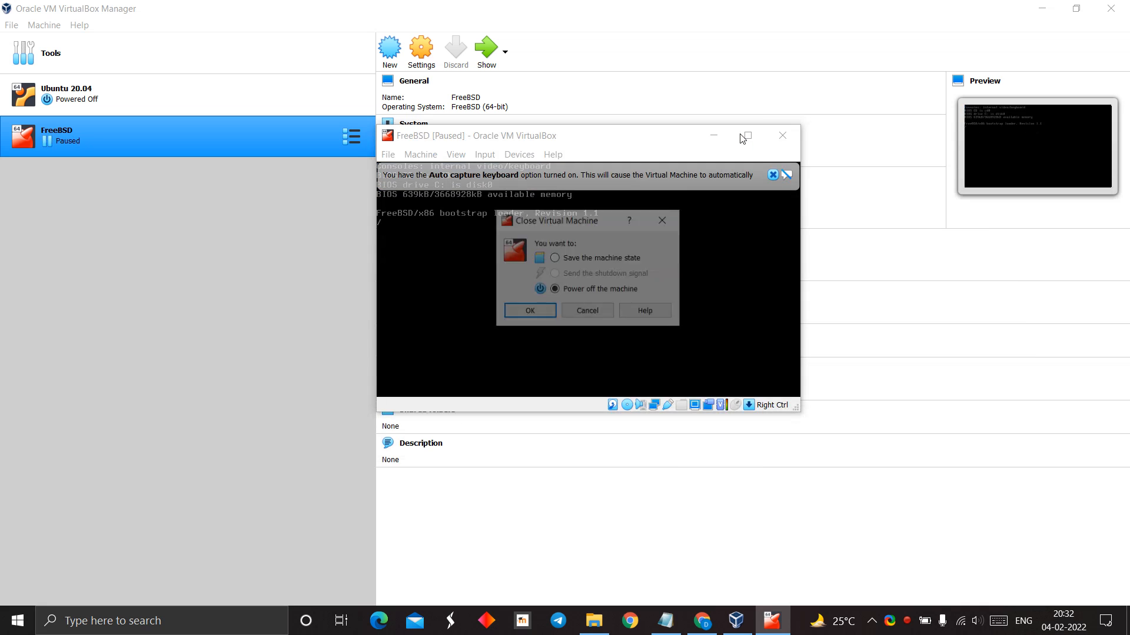
left_click(540, 316)
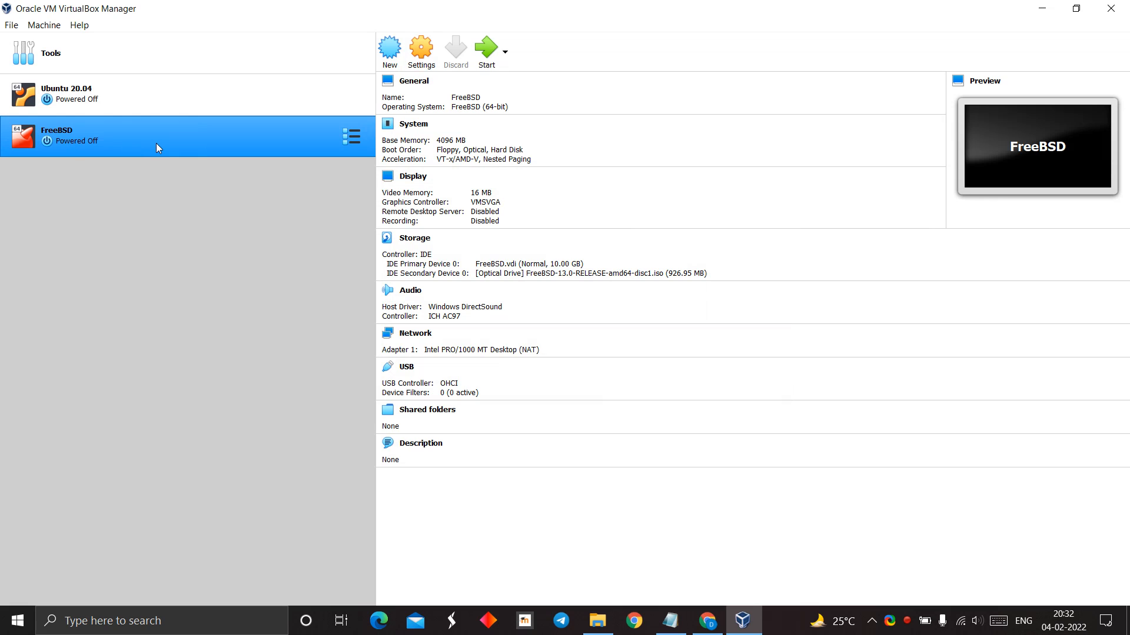
left_click(431, 54)
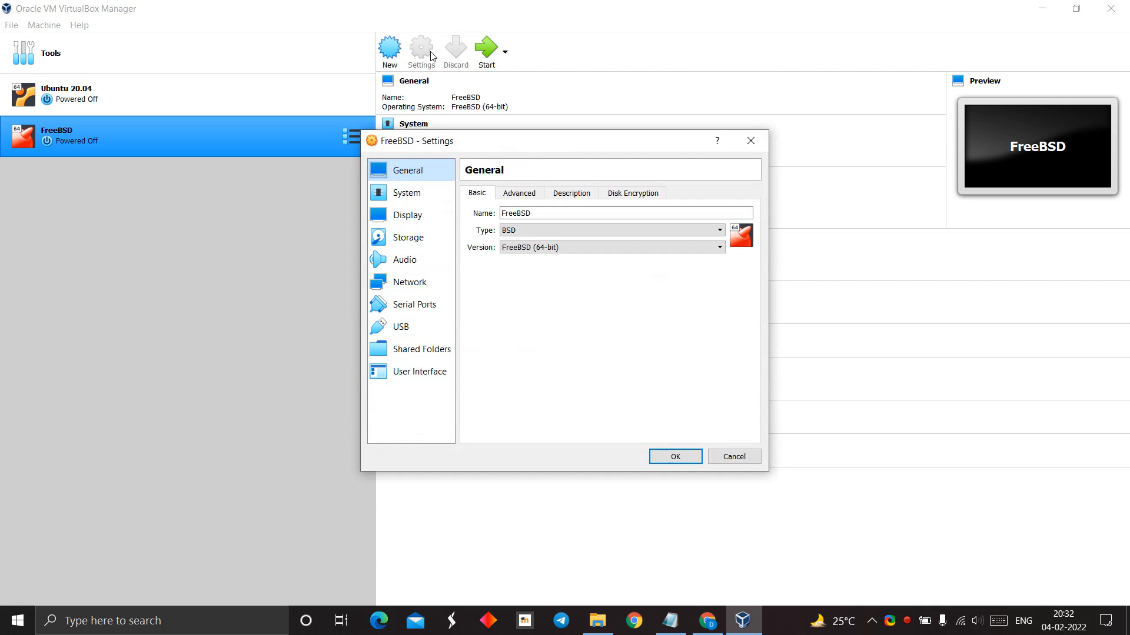
left_click(416, 247)
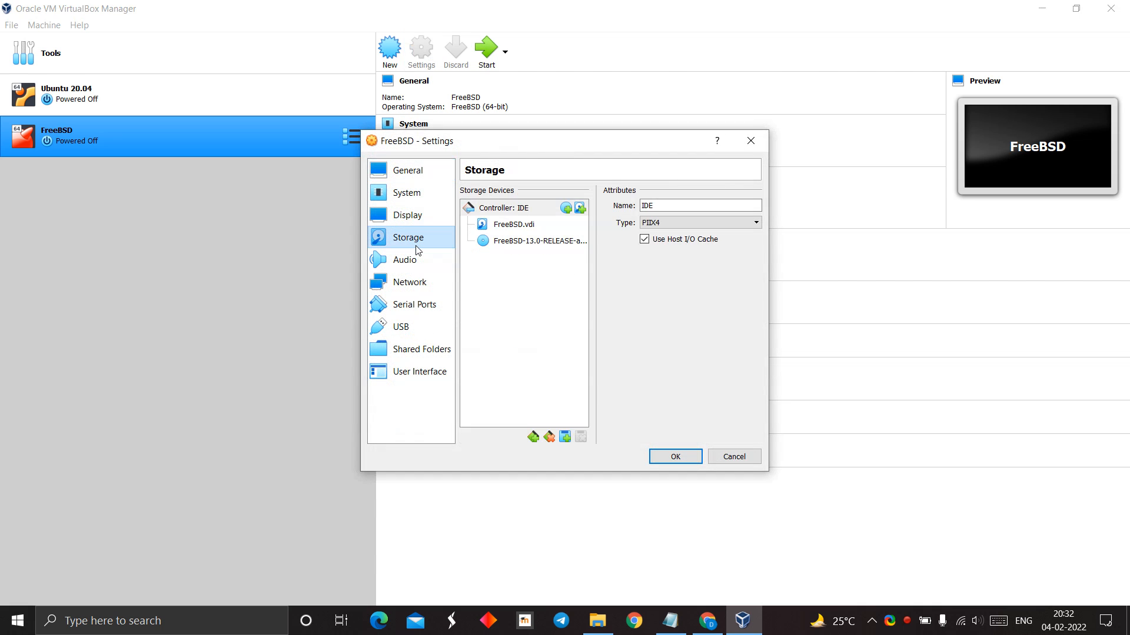
left_click(528, 243)
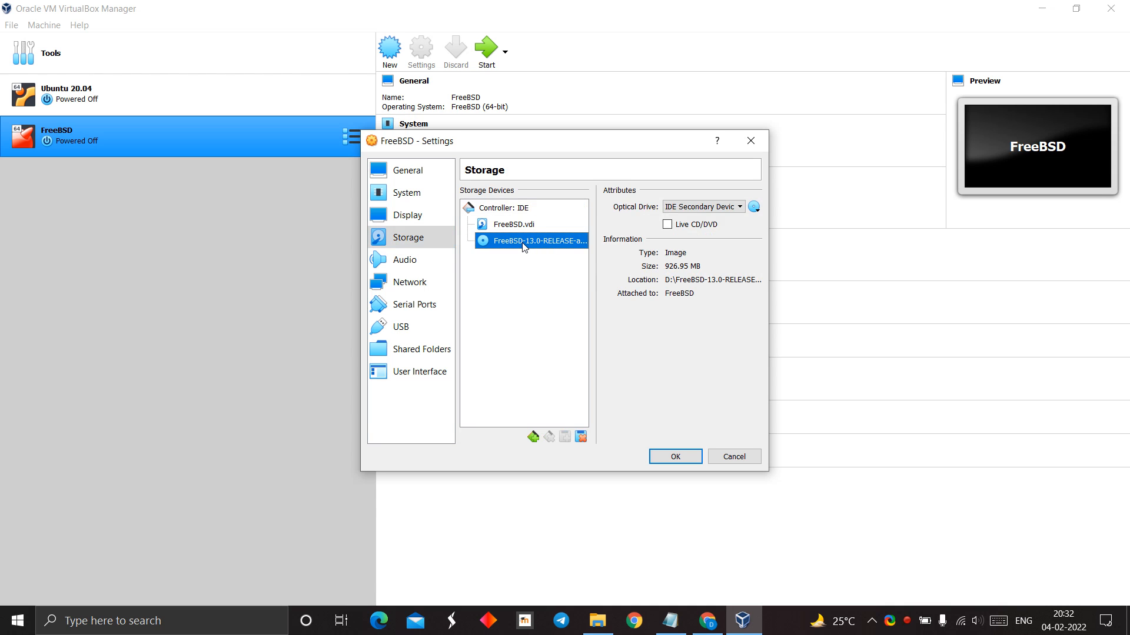
left_click(753, 209)
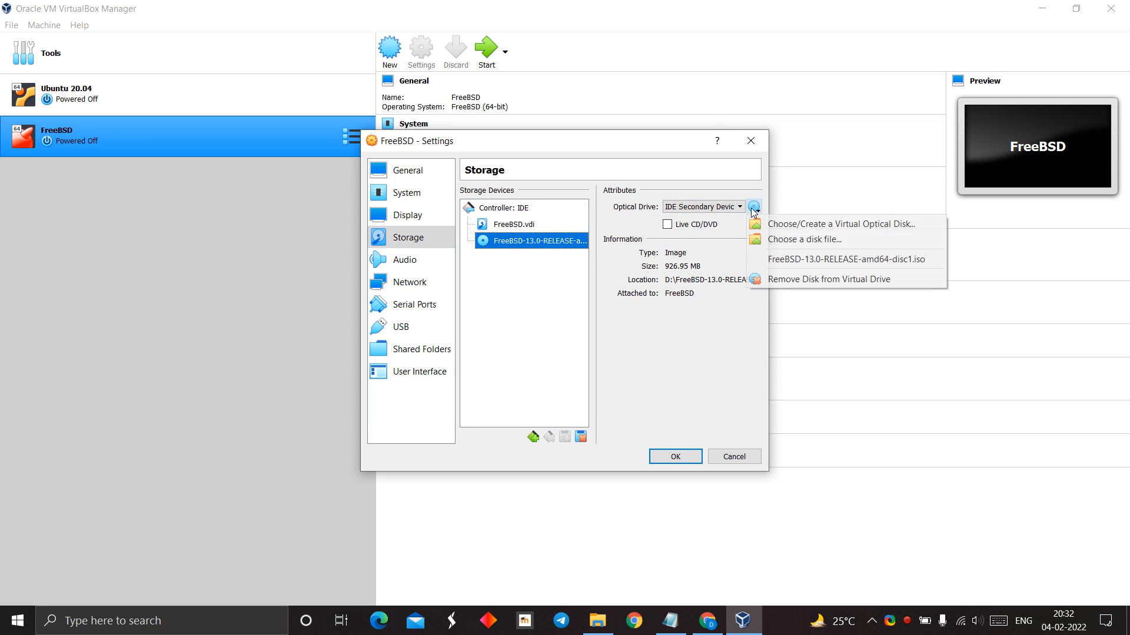
left_click(803, 289)
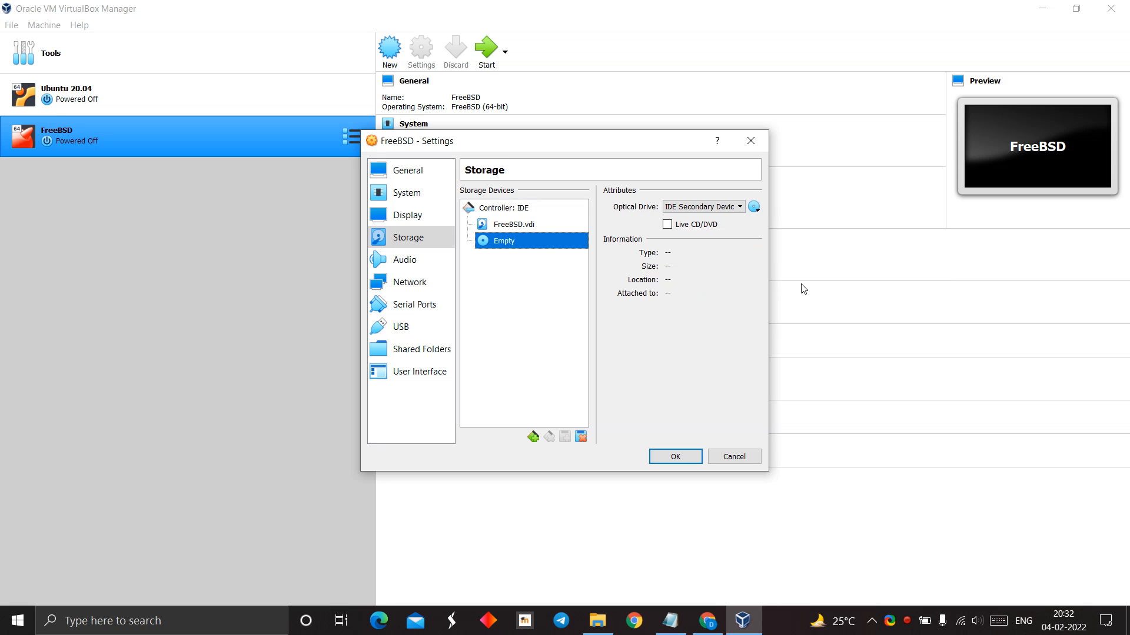
left_click(678, 463)
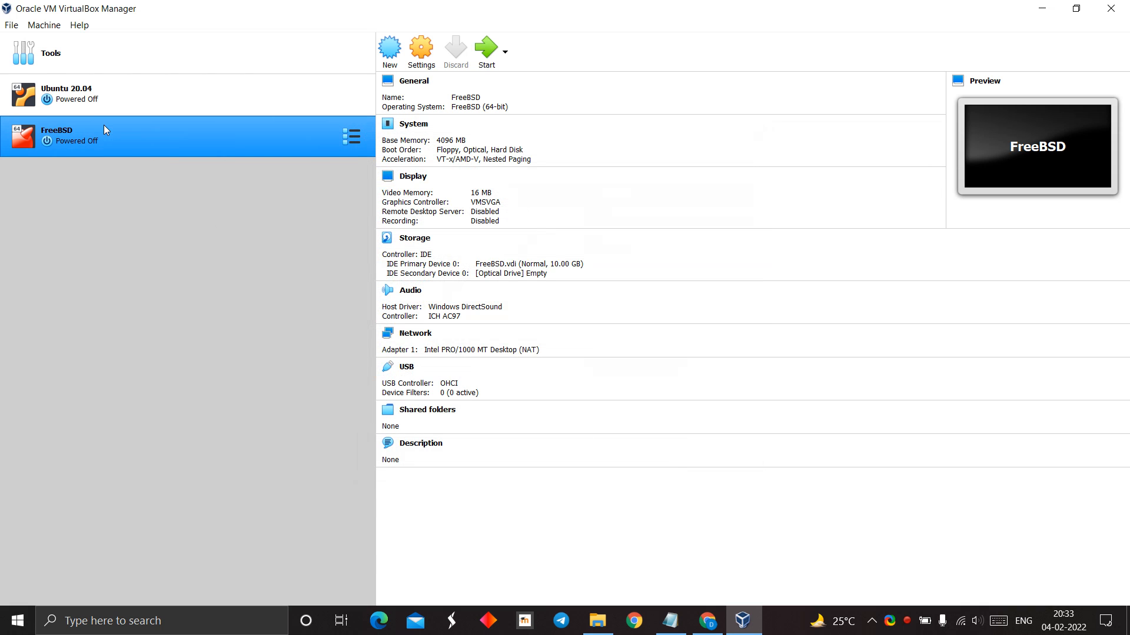
Step: Start the FreeBSD virtual machine from its hard disk, dismiss the keyboard capture notice and maximize its window
left_click(486, 52)
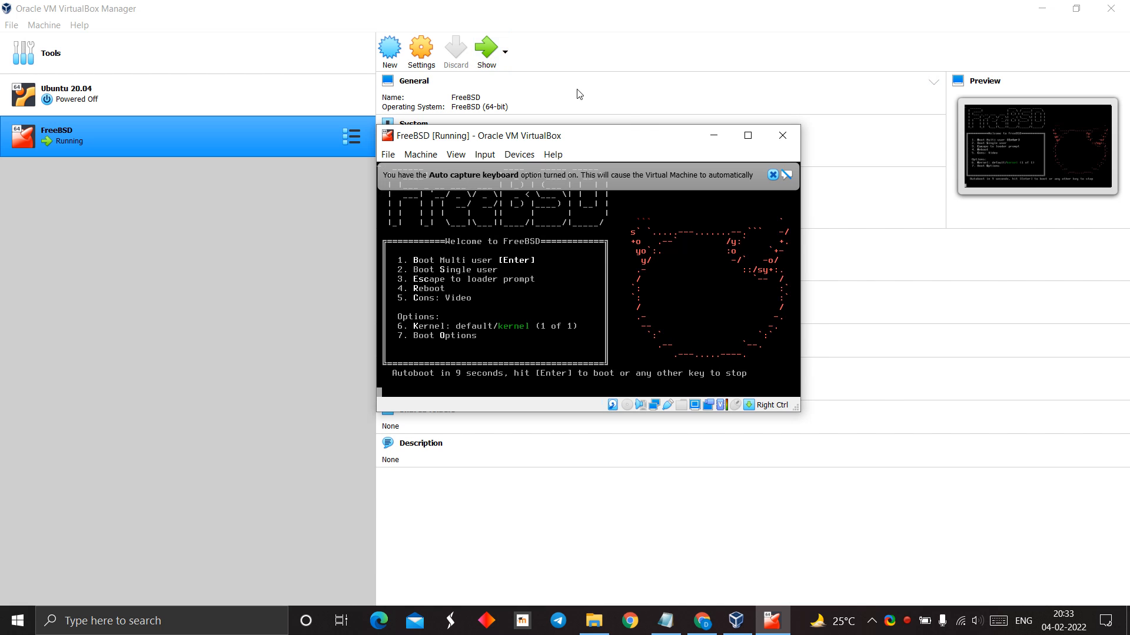
left_click(773, 175)
left_click(748, 135)
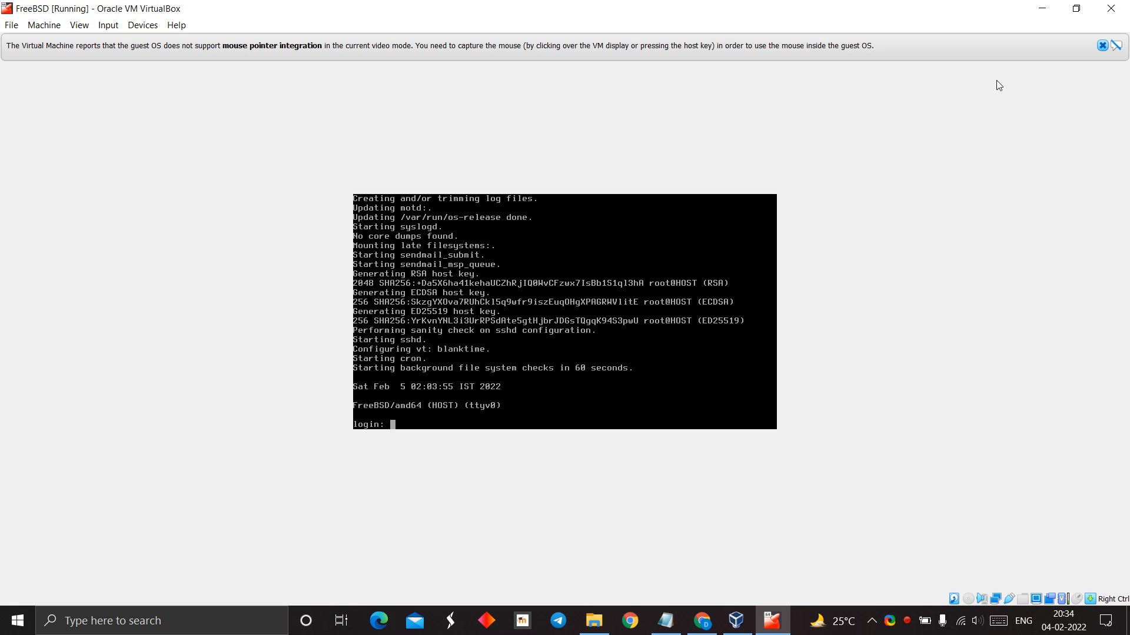
Step: Log in to the FreeBSD console as guest and enter the account password
type("guest")
key("Return")
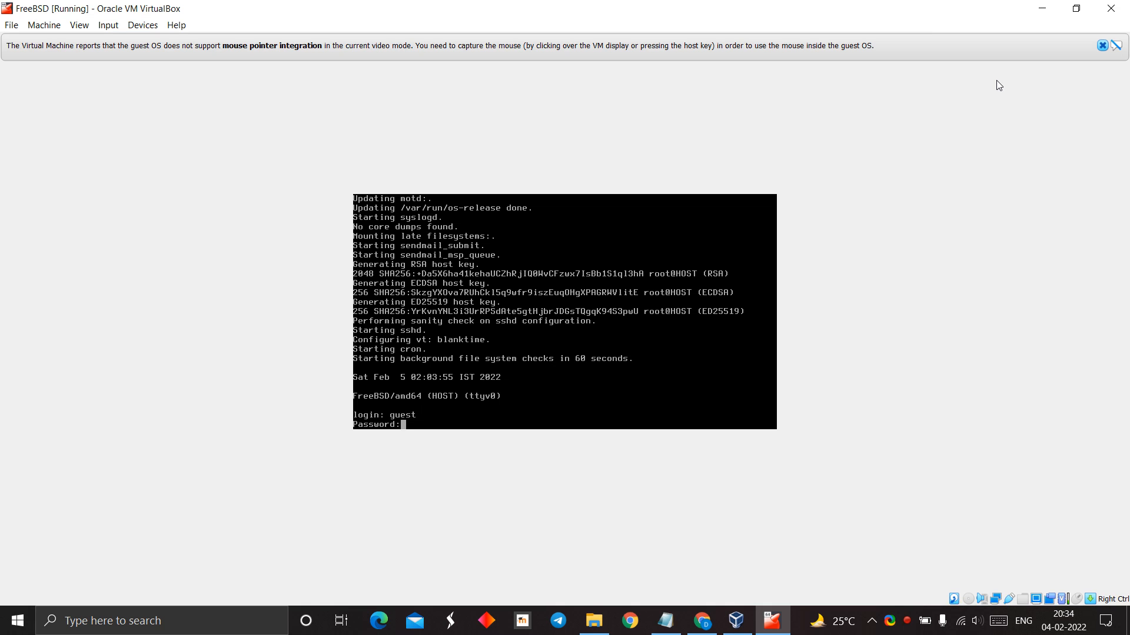
key("Return")
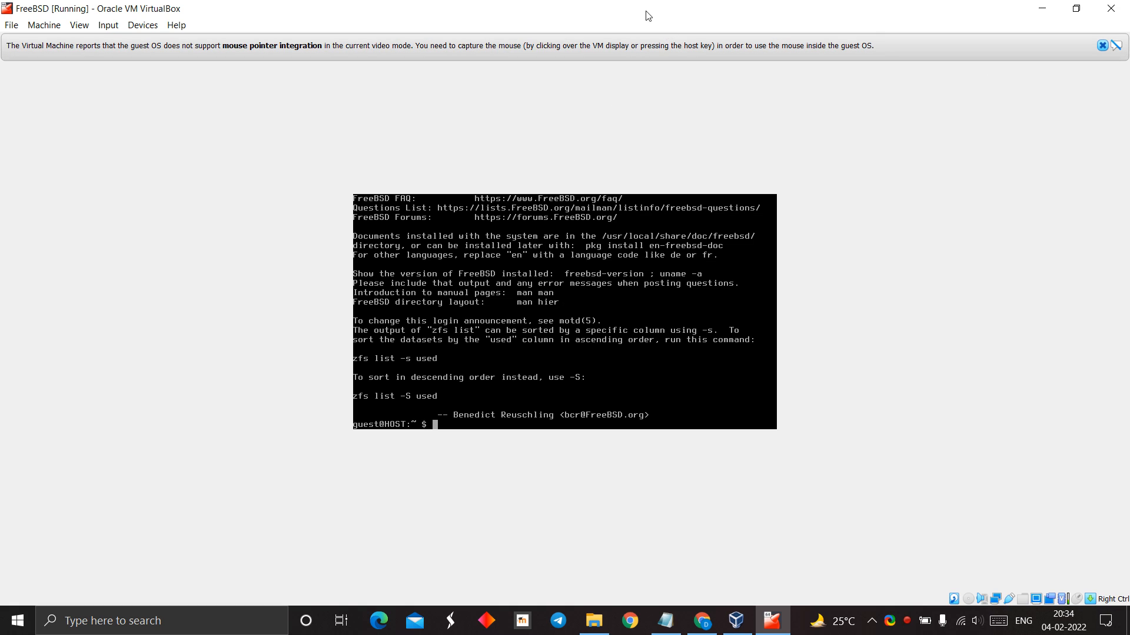
Step: Restore the virtual machine window to a smaller size and arrange it beside the dam notes in Notepad
left_click_drag(646, 15, 712, 115)
left_click(664, 624)
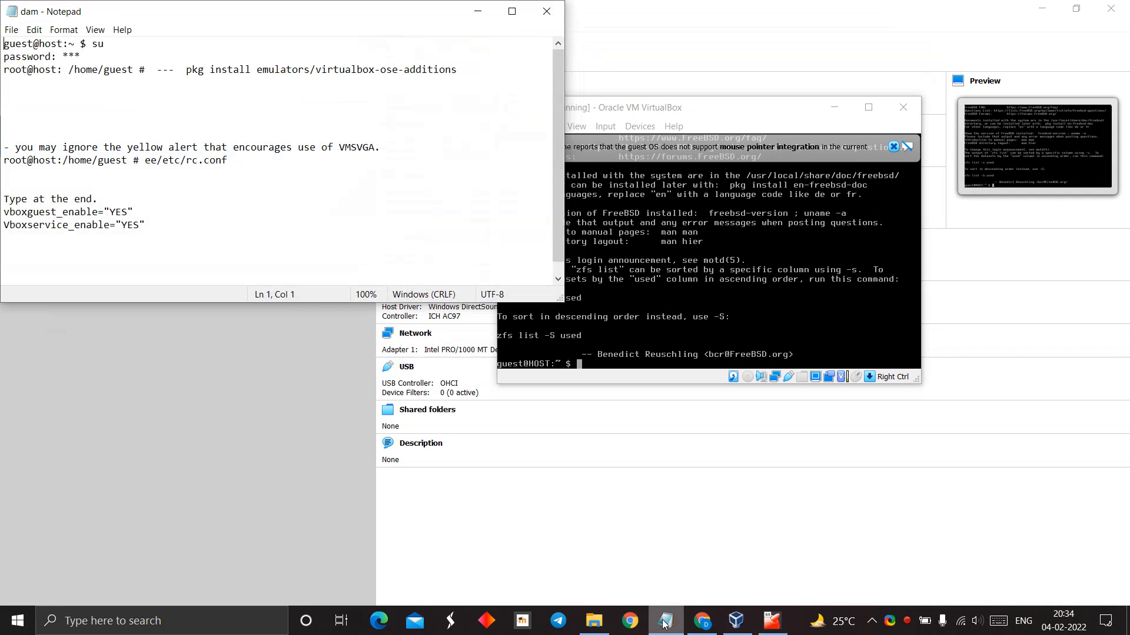
left_click_drag(644, 112, 743, 45)
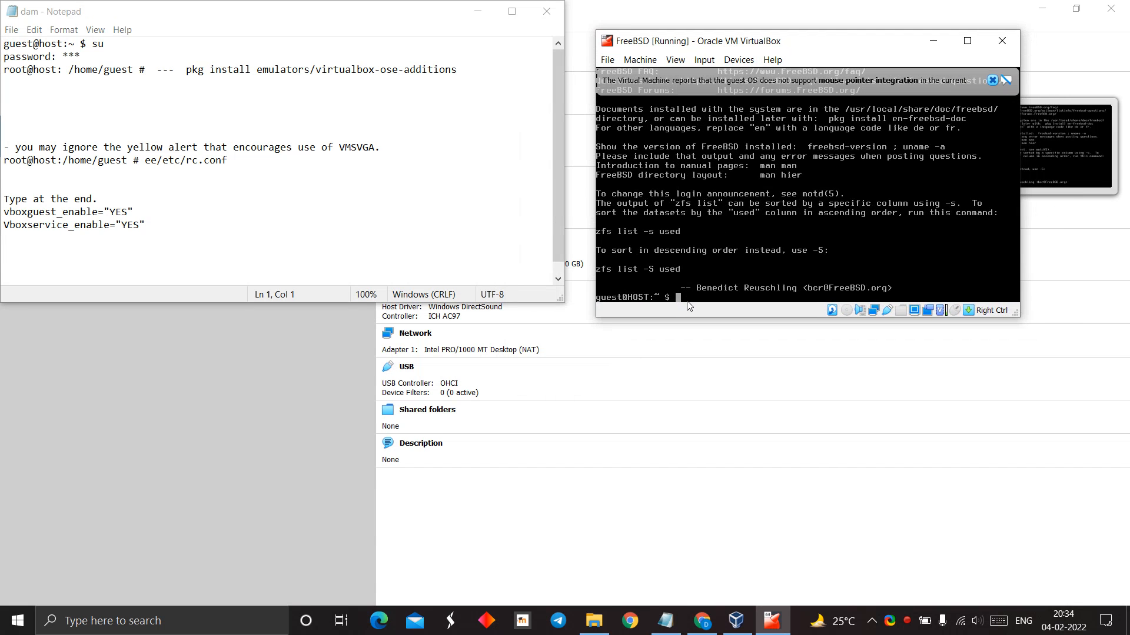
left_click_drag(732, 39, 521, 187)
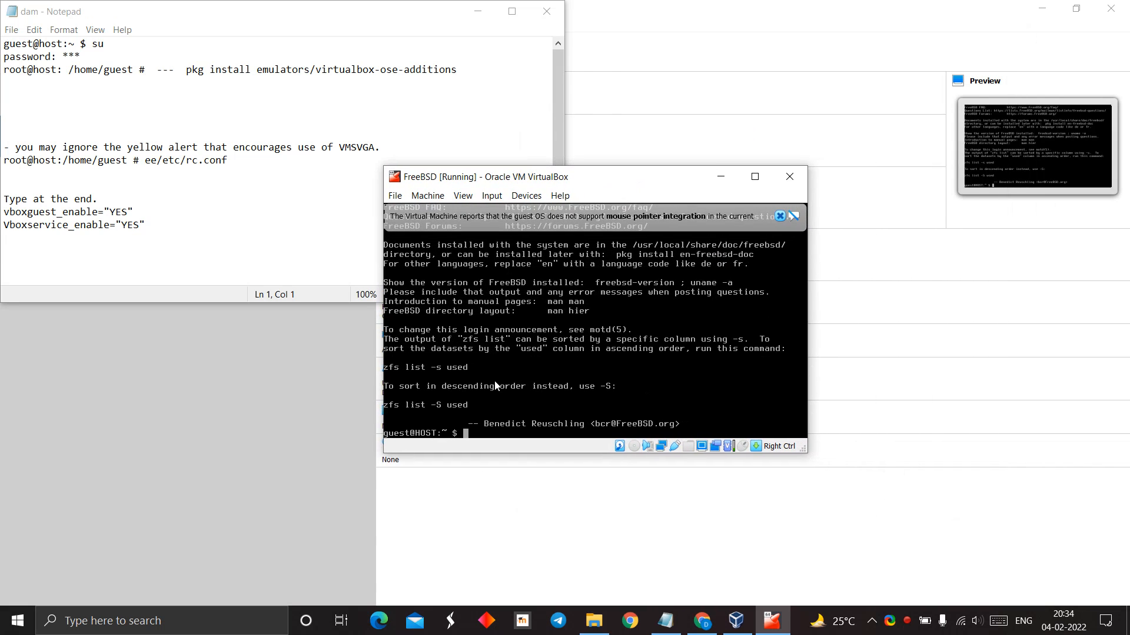
Step: Try to switch from guest to the root account with su, entering the root password
type("su")
key("Return")
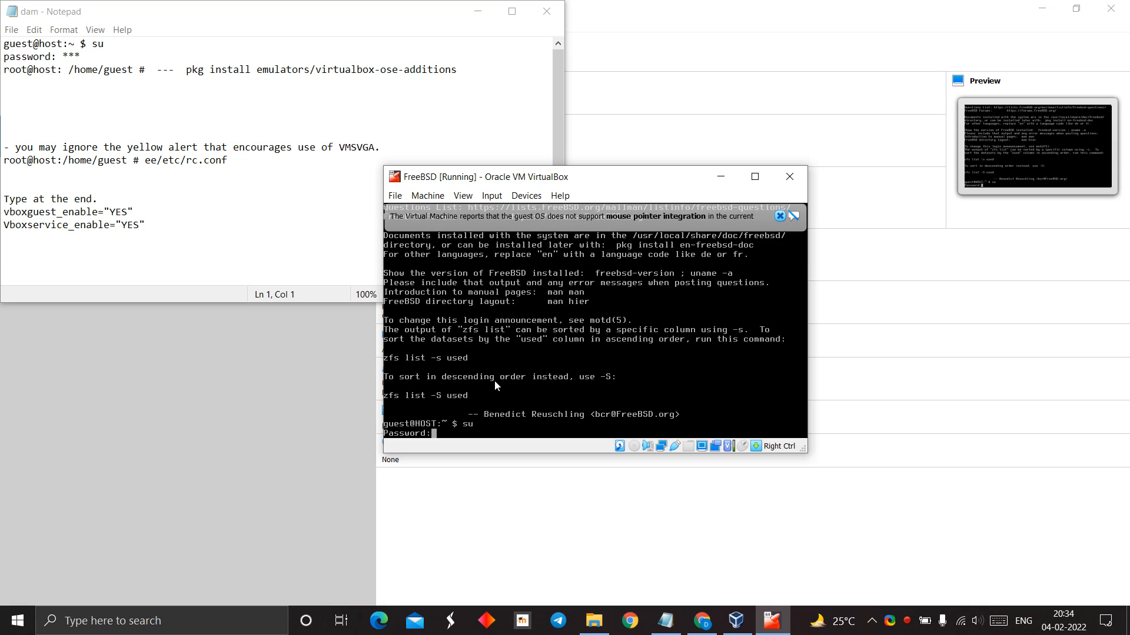
key("Return")
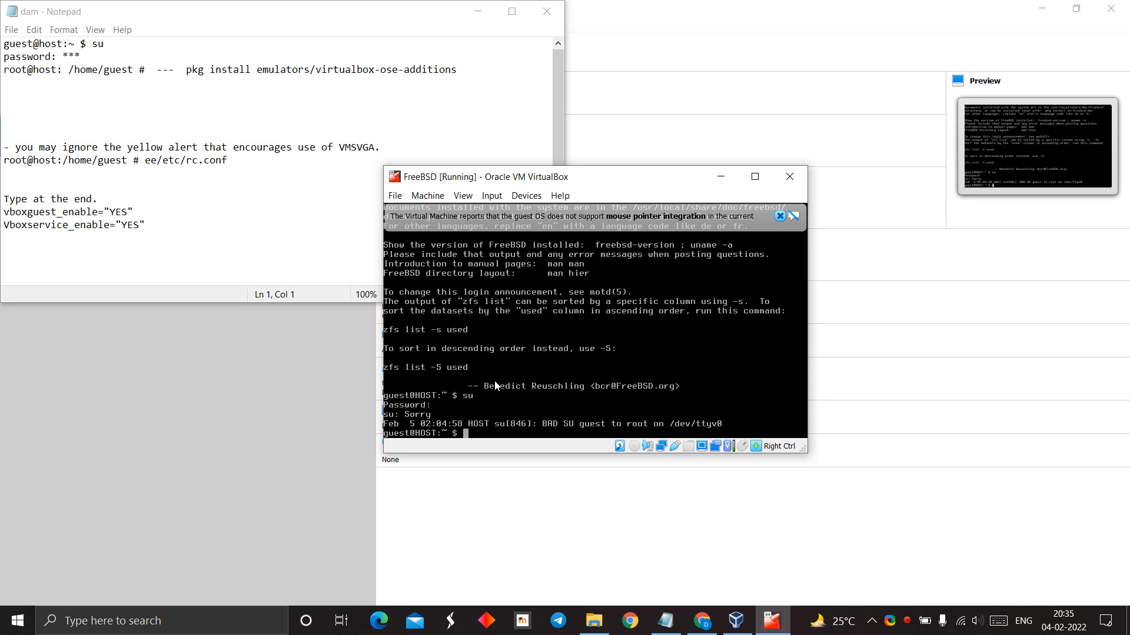
type("su")
key("Return")
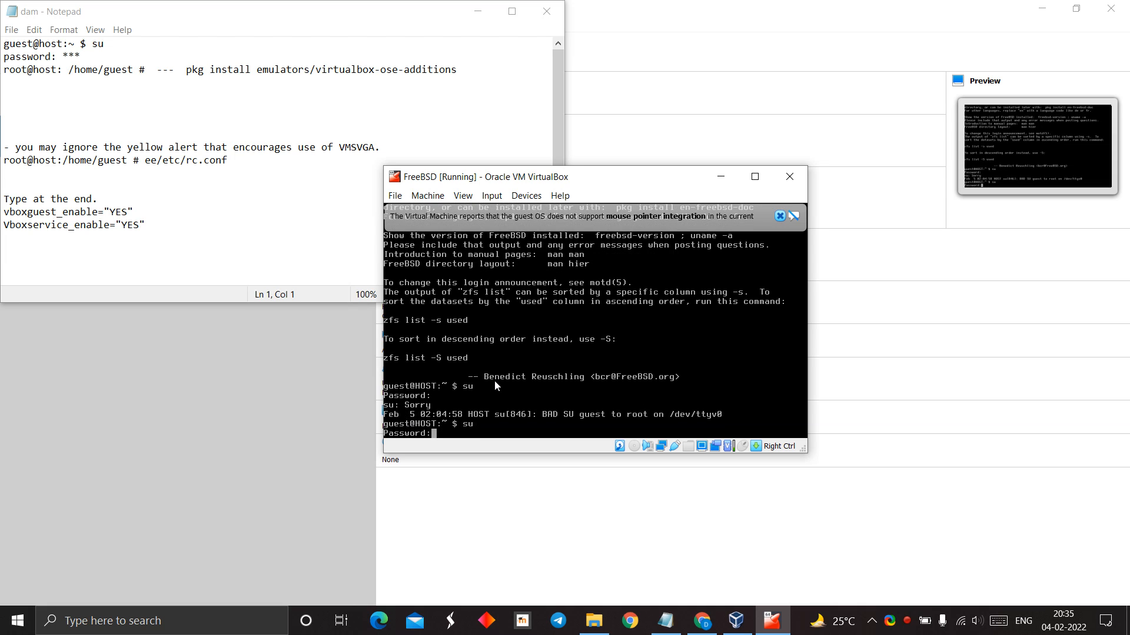
key("Return")
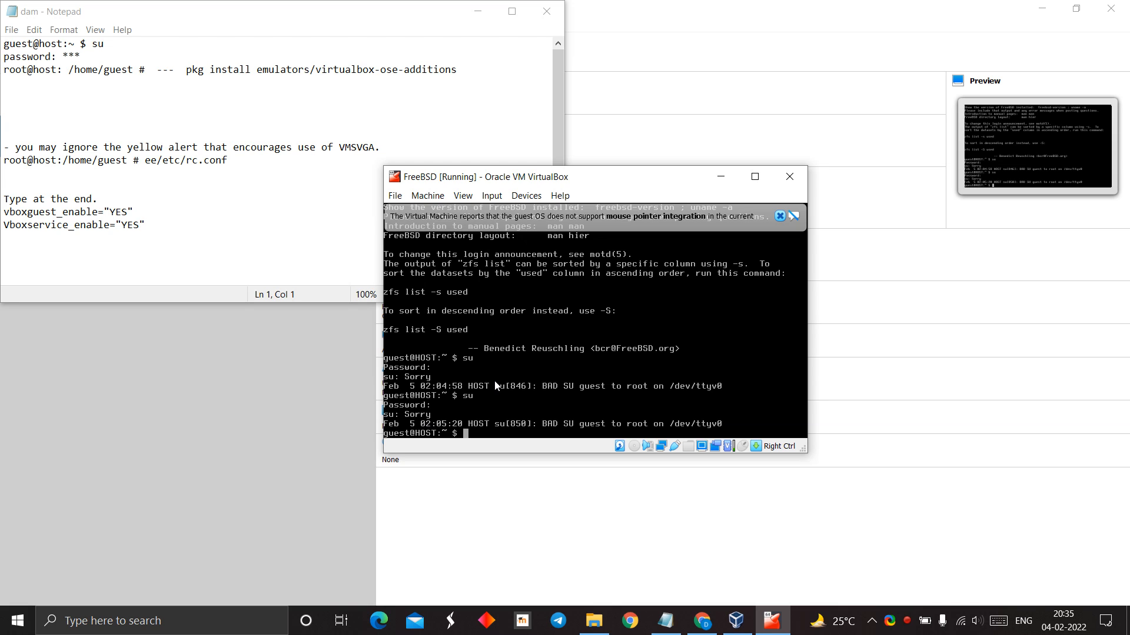
Step: Run su again as guest and enter the root password to get a root shell
type("su")
key("Return")
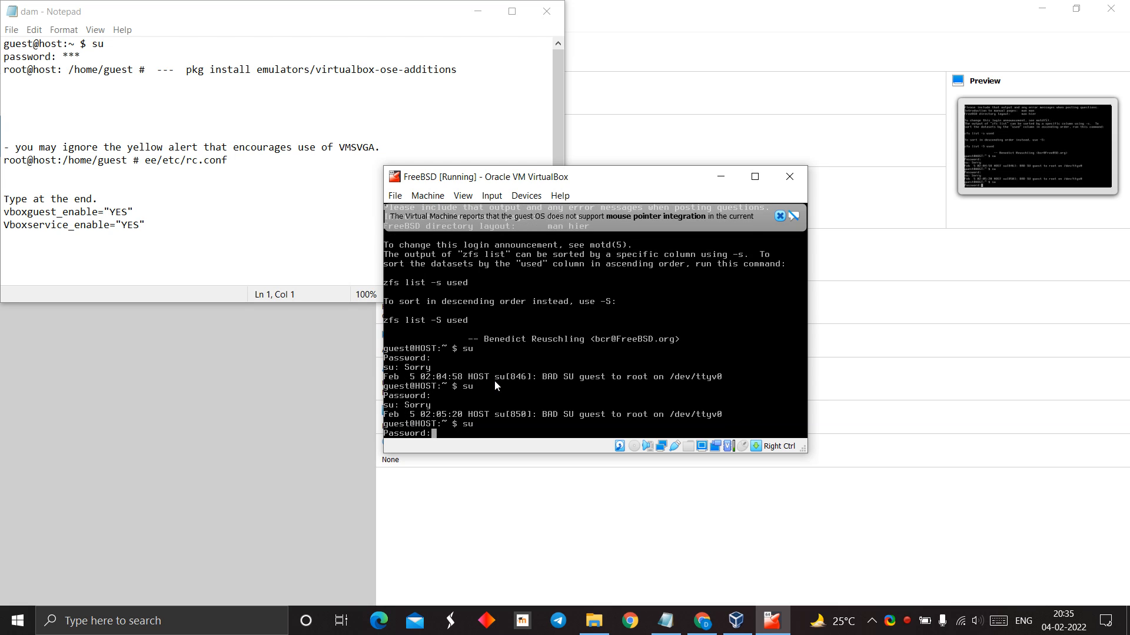
key("Return")
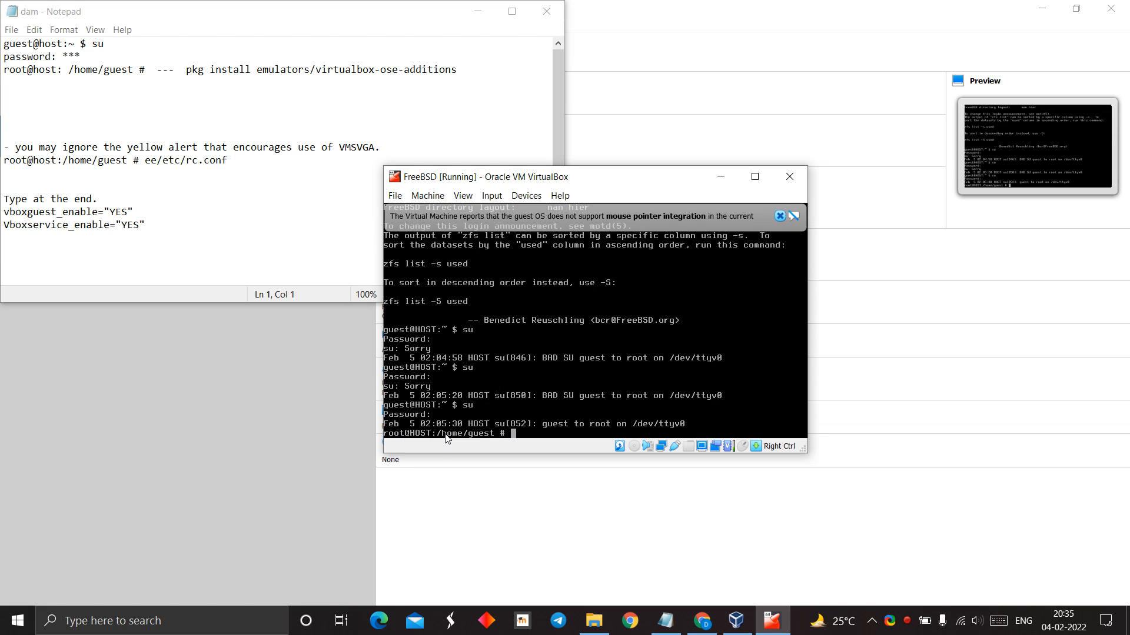
Step: Find the Guest Additions command in the dam notes and run pkg install emulators/virtualbox-ose-additions as root
left_click(516, 437)
left_click_drag(187, 70, 261, 276)
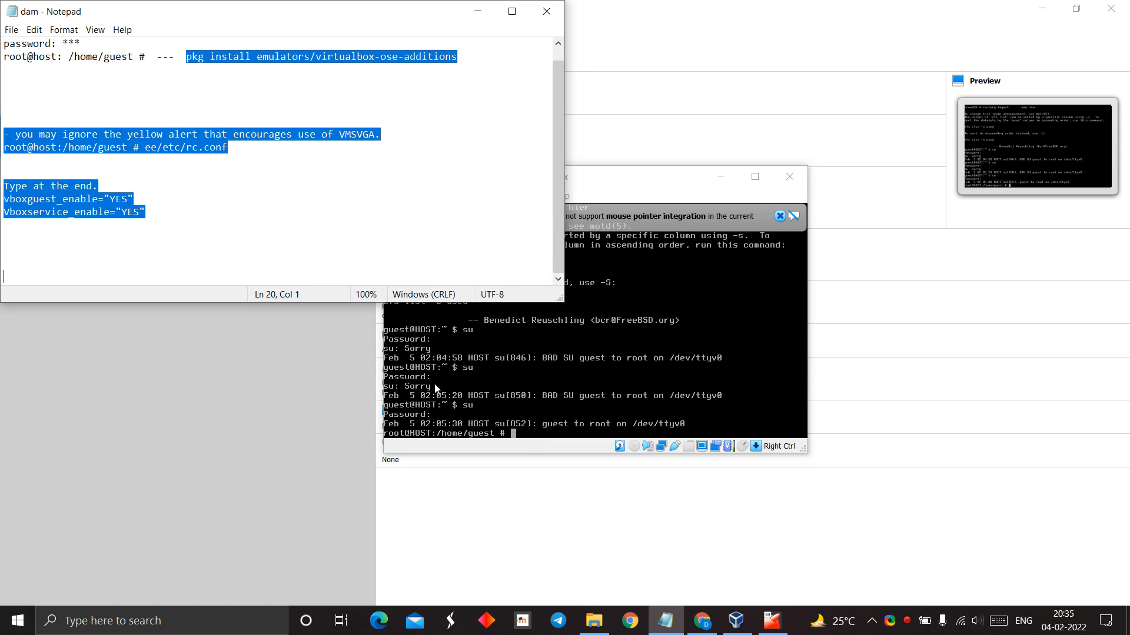
left_click(260, 139)
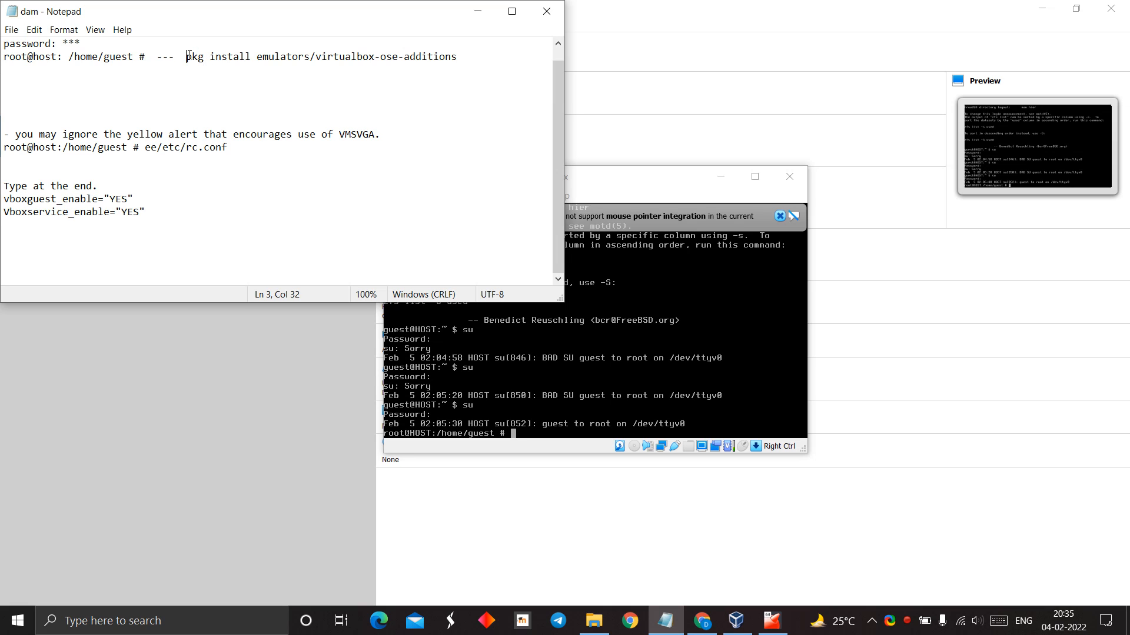
left_click_drag(183, 53, 453, 64)
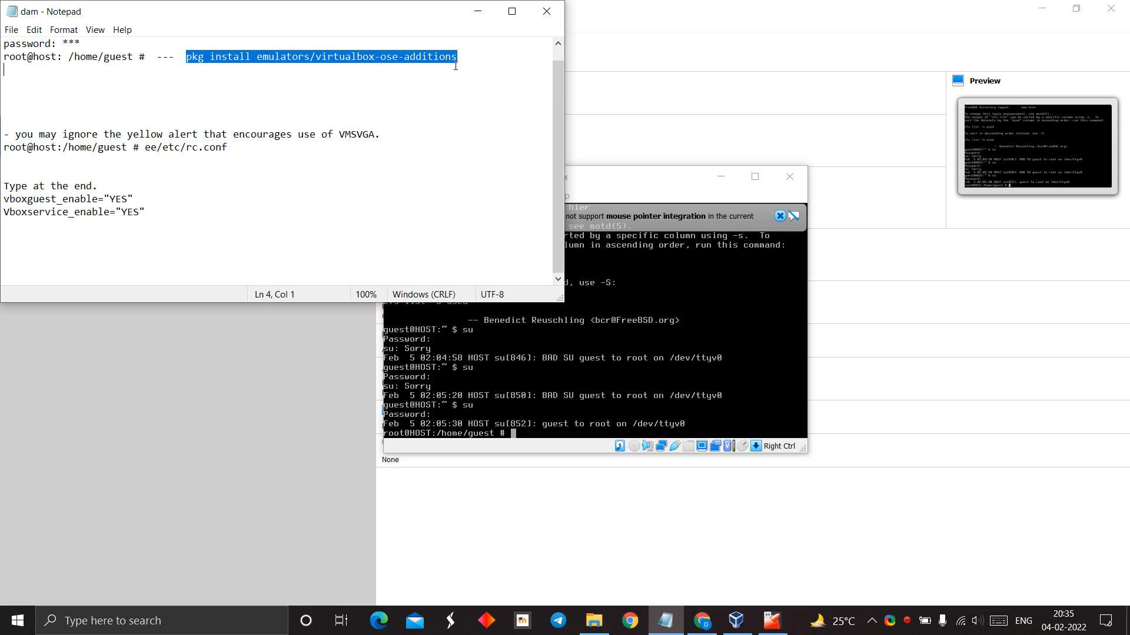
scroll(340, 110, "up", 1)
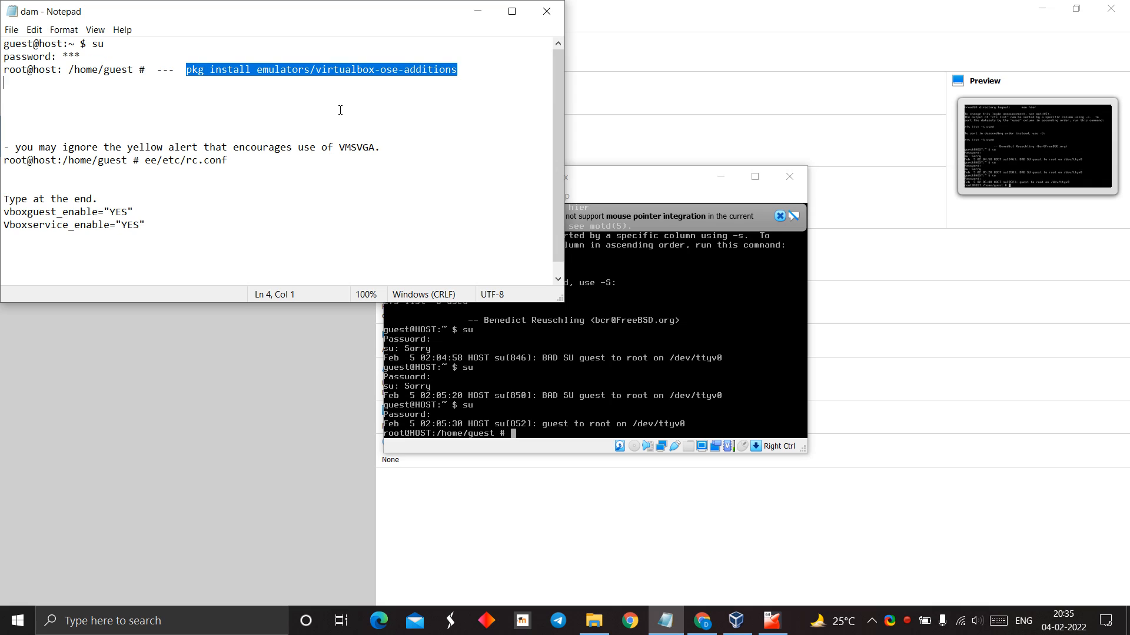
left_click(373, 137)
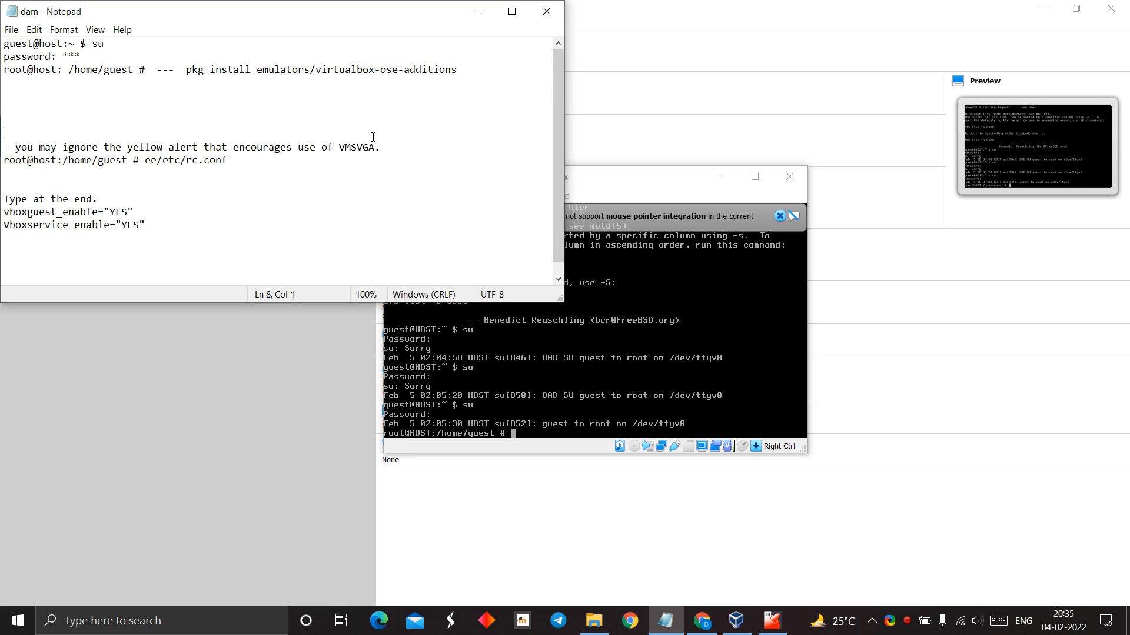
left_click(492, 342)
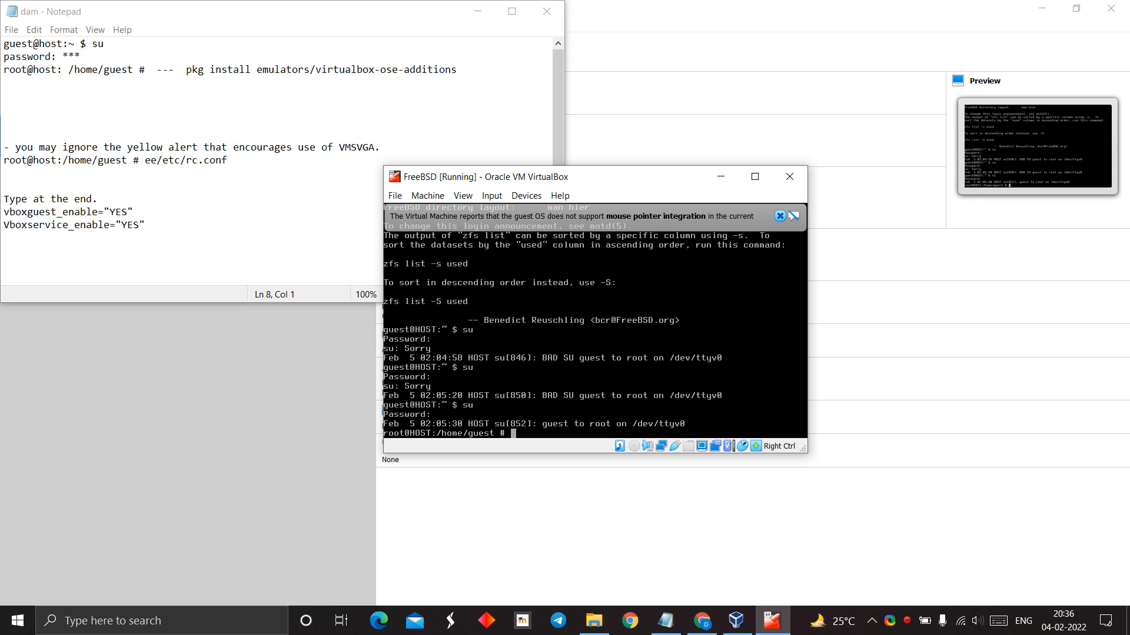
type("pkg install emulators/virtualbox")
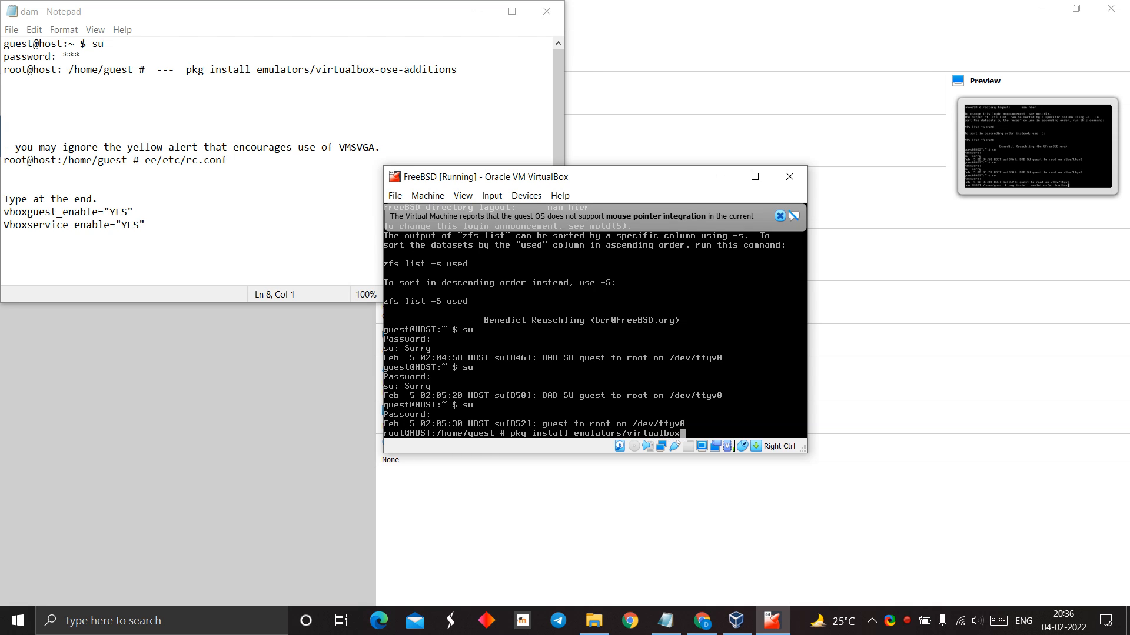
type("-ose-additions")
key("Return")
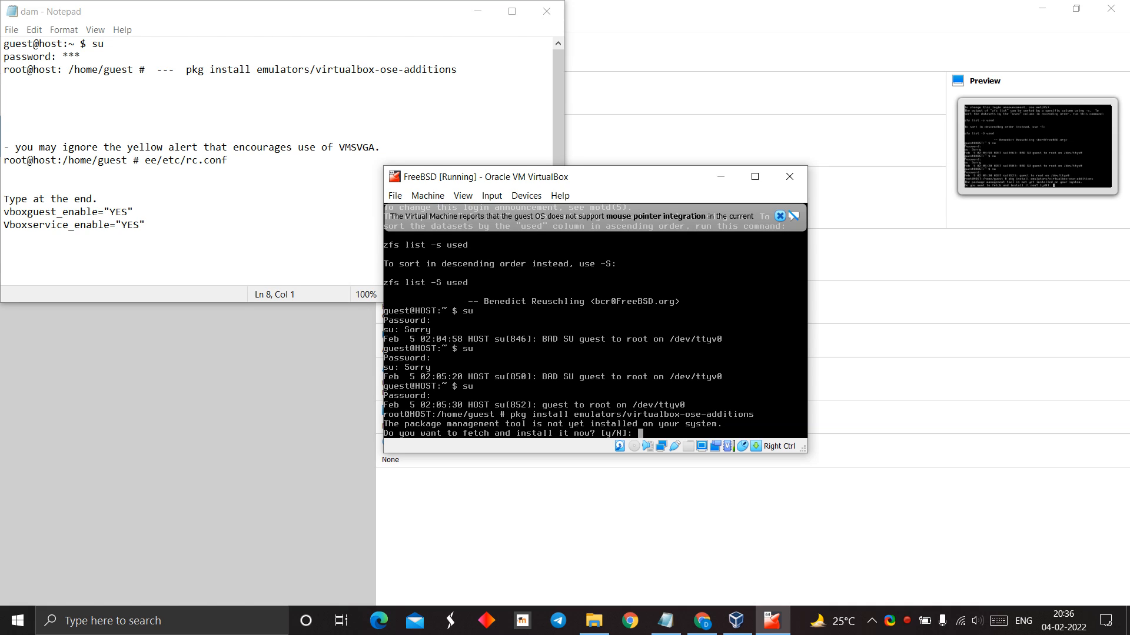
Step: Agree to fetch the package management tool and proceed with installing virtualbox-ose-additions and its dependencies
type("y")
key("Return")
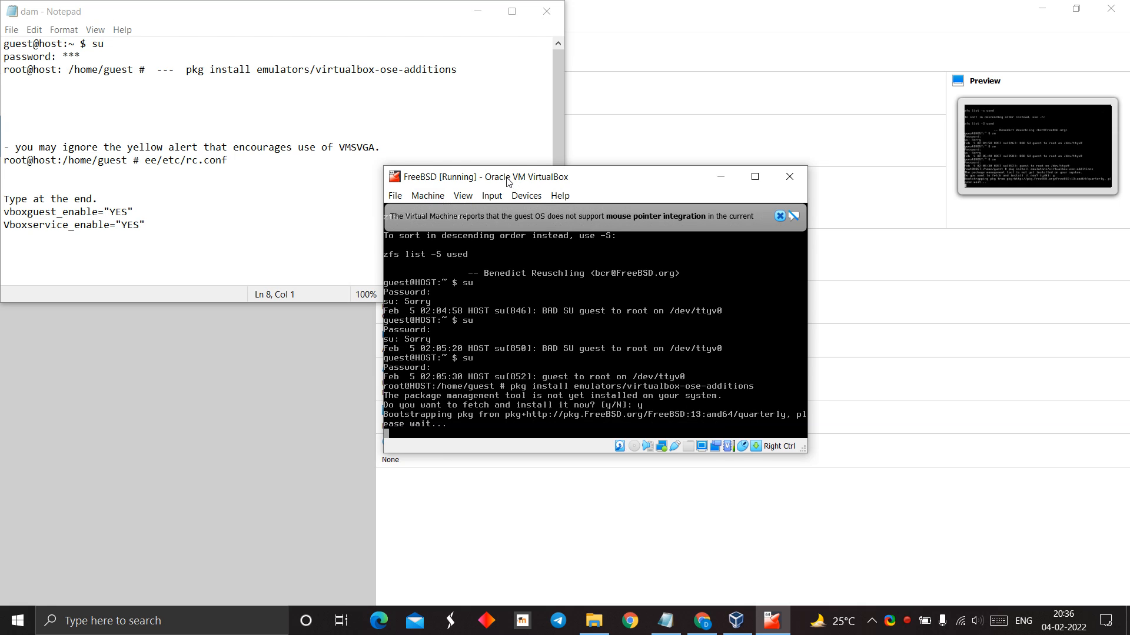
left_click_drag(516, 177, 642, 169)
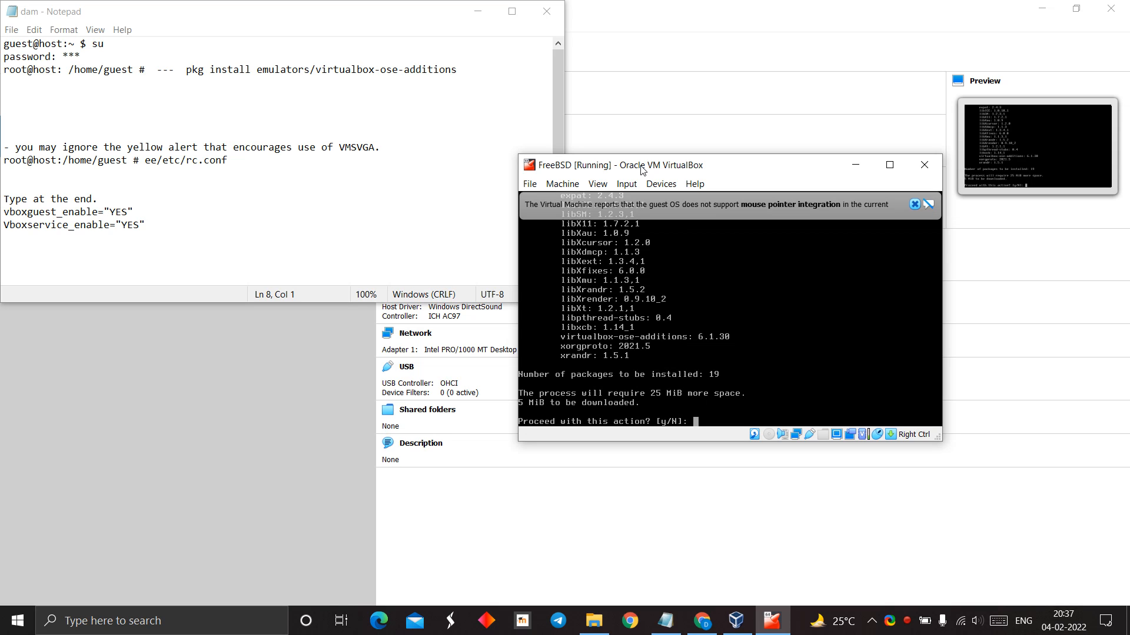
type("y")
key("Return")
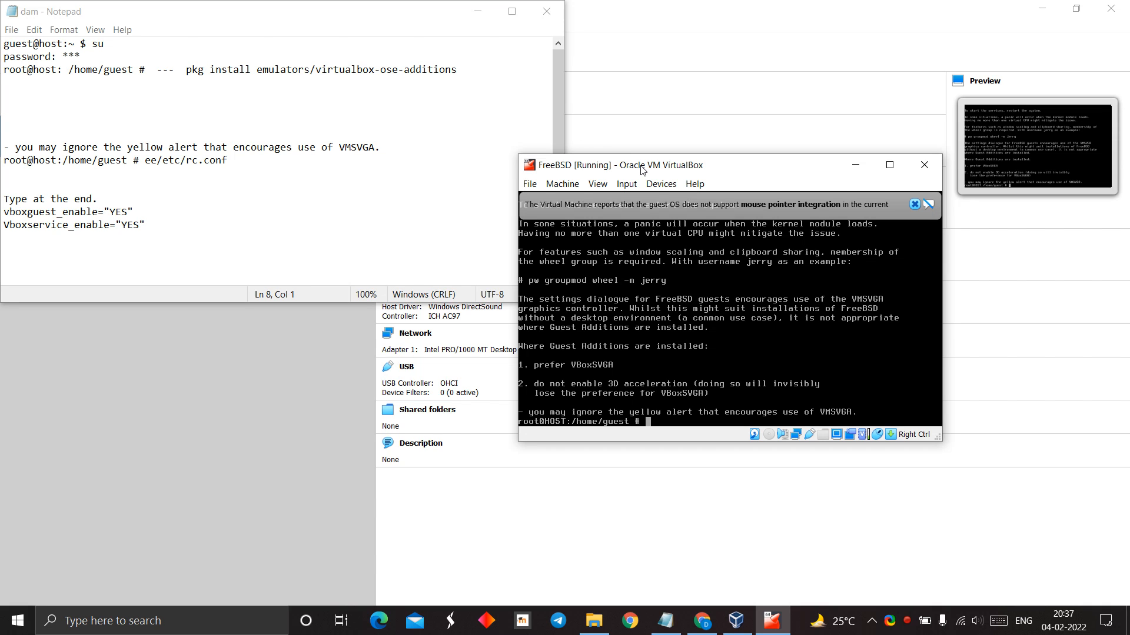
Step: Look up the rc.conf editing command in the dam notes and try running ee/etc/rc.conf in the FreeBSD root shell
key("alt+Tab")
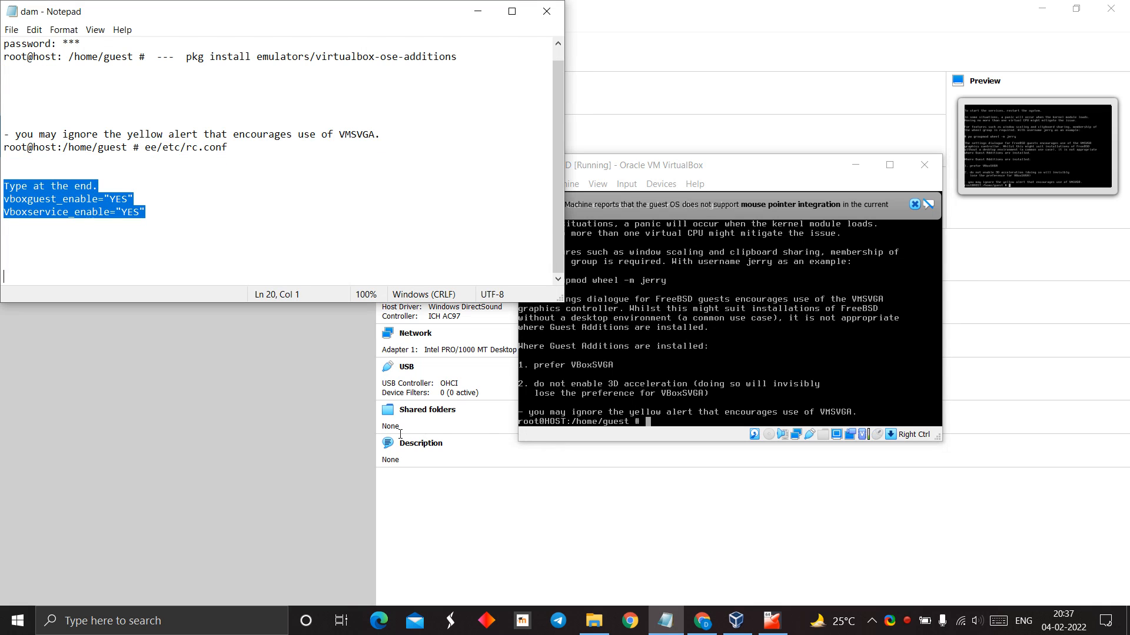
left_click(213, 164)
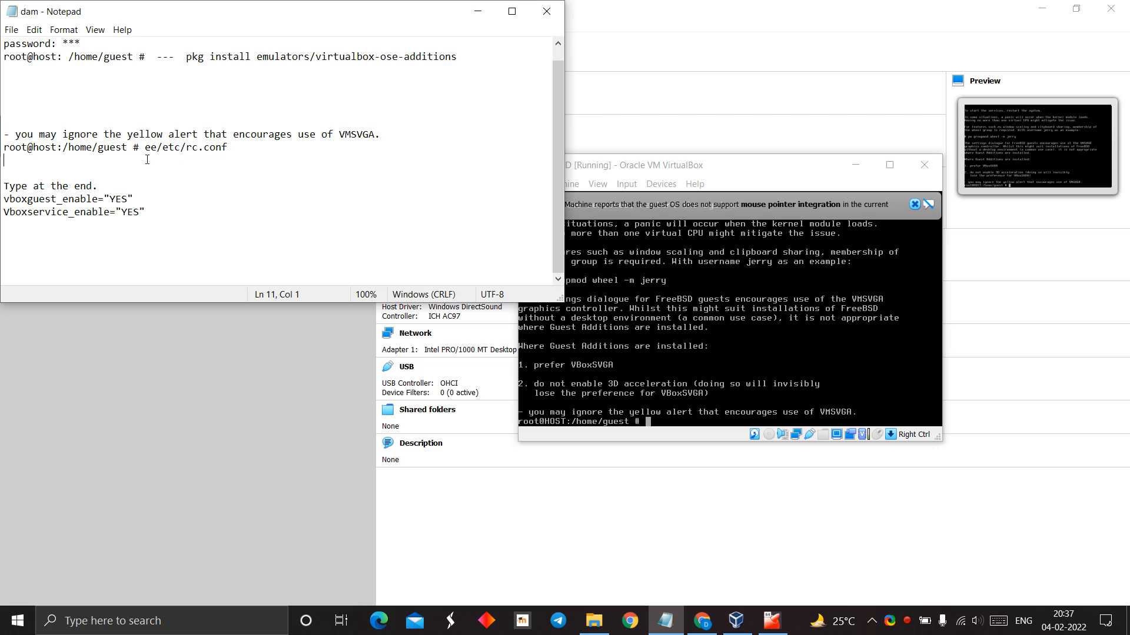
left_click_drag(145, 148, 228, 148)
left_click(259, 147)
left_click(664, 417)
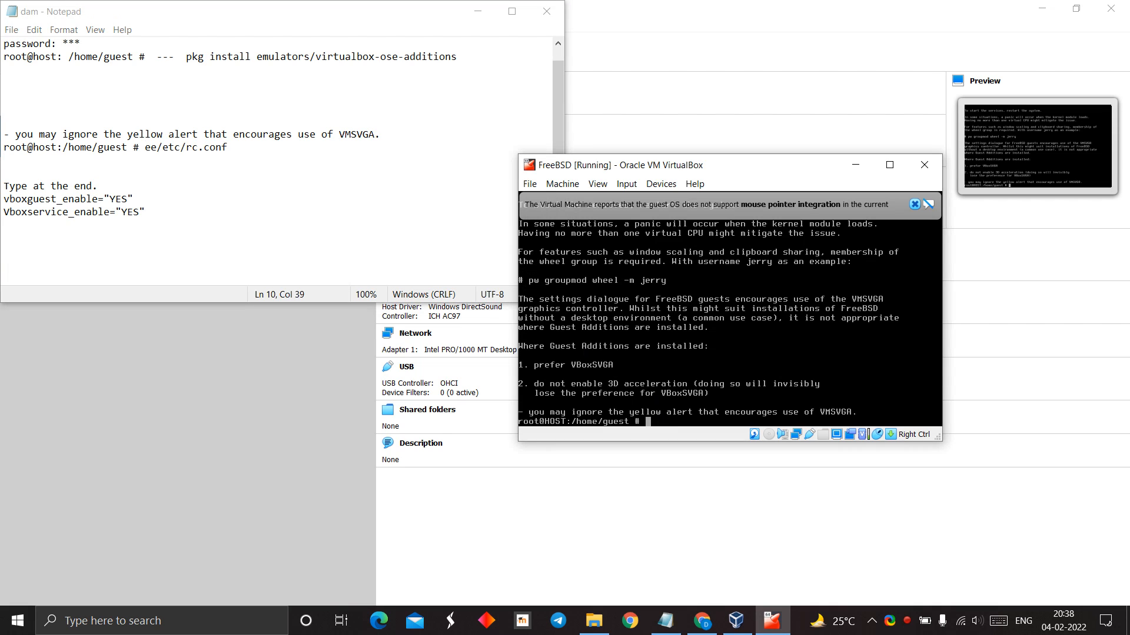
type("ee/")
type("etc/")
type("rc.")
type("cong")
key("Return")
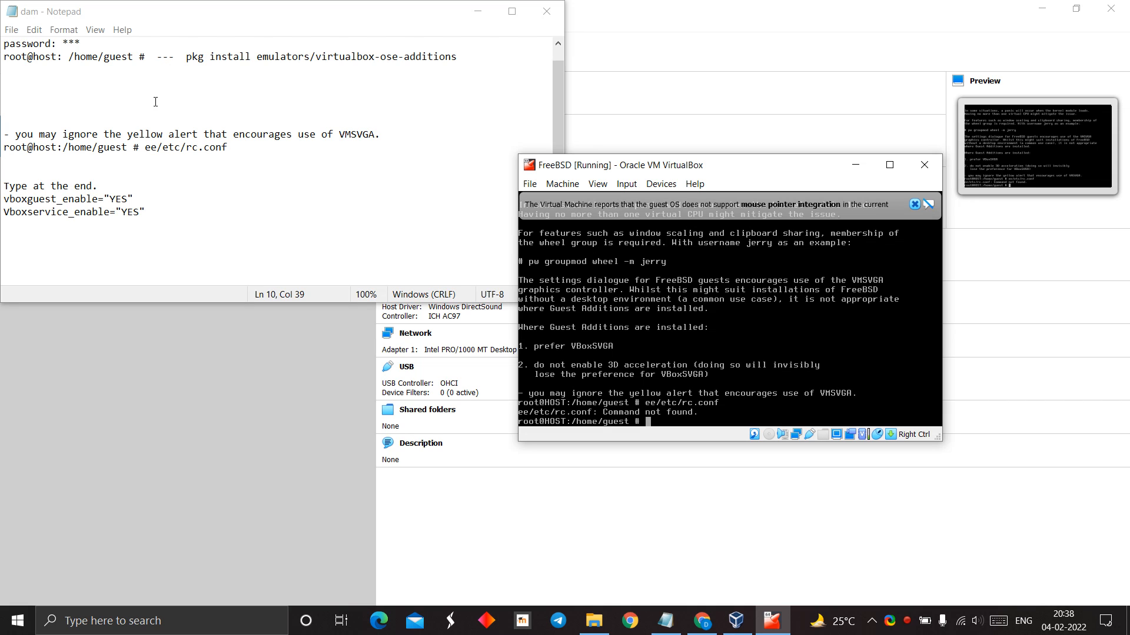
Step: Recall the ee/etc/rc.conf command, check its text and try running it again unchanged
key("Up")
key("Left")
key("Left")
key("Left")
key("Left")
key("Left")
key("Left")
key("Left")
key("Left")
key("Left")
key("Left")
key("Left")
key("Left")
key("Left")
key("Left")
key("Right")
key("Right")
key("Right")
key("Right")
key("Right")
key("Right")
key("Right")
key("Right")
key("Right")
key("Right")
key("Right")
key("Right")
key("Right")
key("Right")
key("Return")
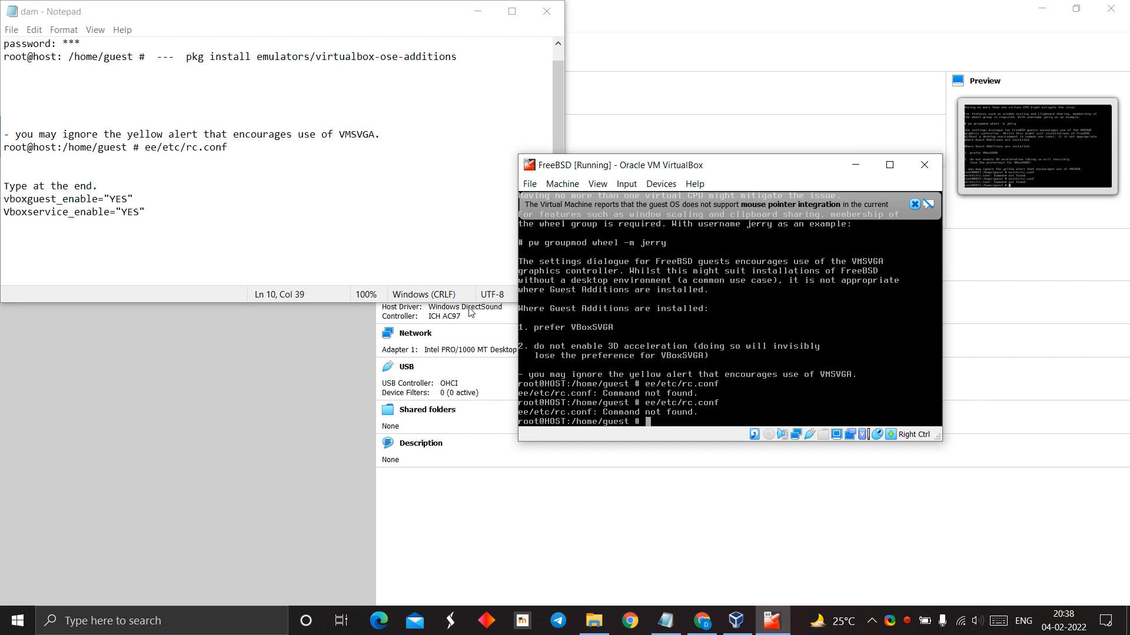
Step: Try the command with the longer file name, running ee/etc/rc.configuration twice
key("Up")
type("iguration")
key("Return")
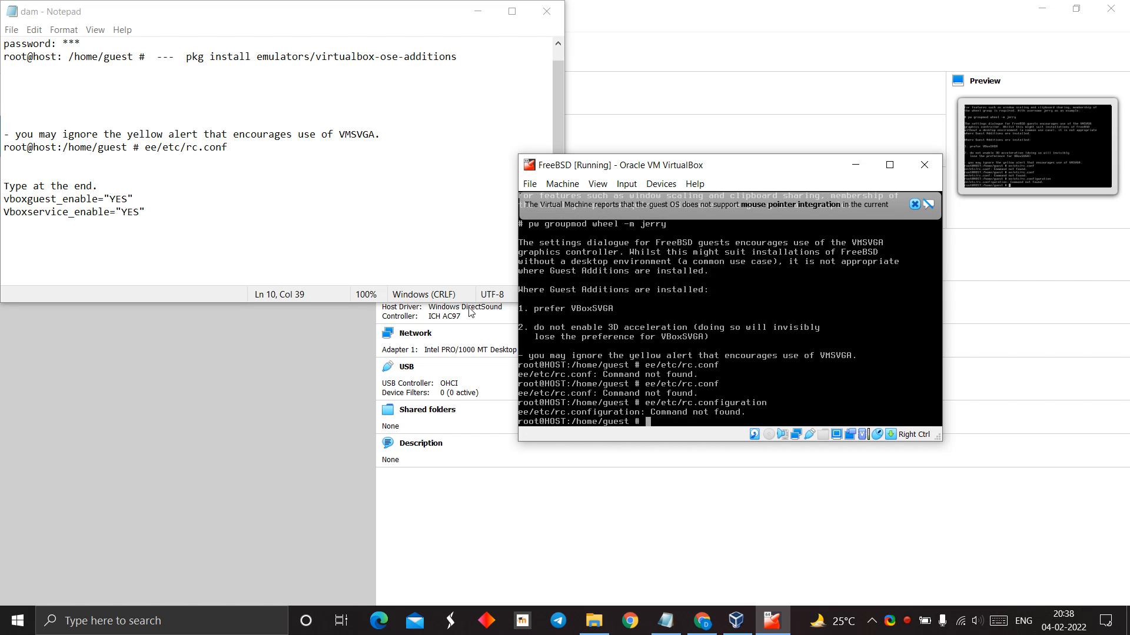
key("Up")
key("Return")
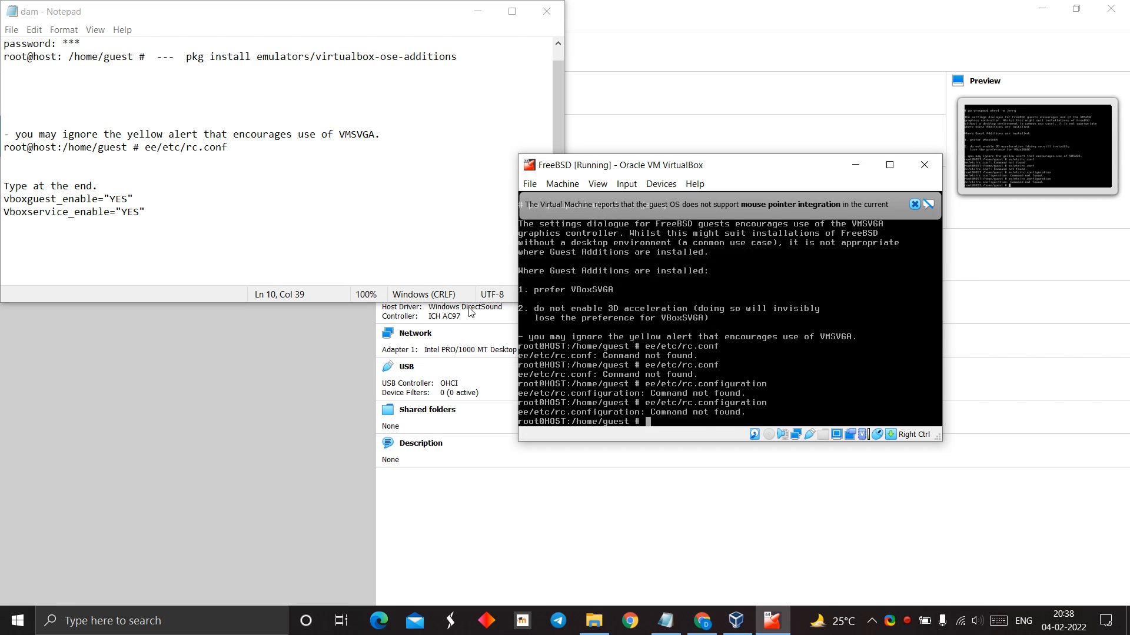
Step: Shorten the recalled command's file name back to rc.conf and try running ee/etc/rc.conf/ with a trailing slash
key("Up")
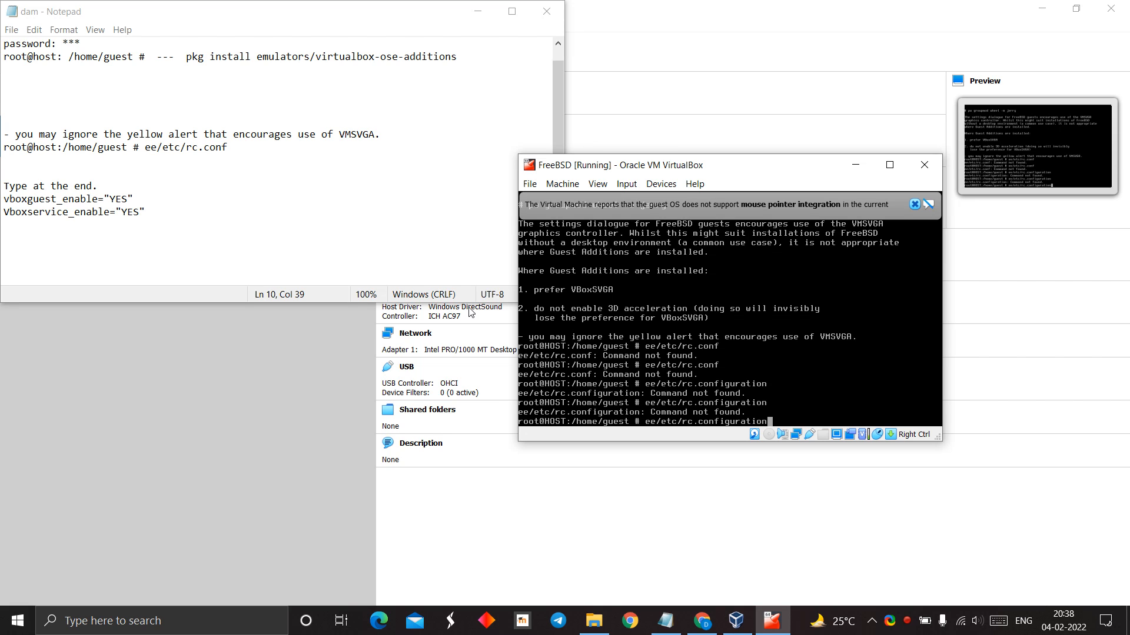
key("BackSpace")
key("BackSpace")
key("BackSpace")
key("BackSpace")
key("BackSpace")
key("BackSpace")
key("BackSpace")
key("BackSpace")
key("BackSpace")
key("BackSpace")
key("BackSpace")
key("BackSpace")
key("BackSpace")
key("BackSpace")
key("BackSpace")
type("c.cong")
type("/")
key("Return")
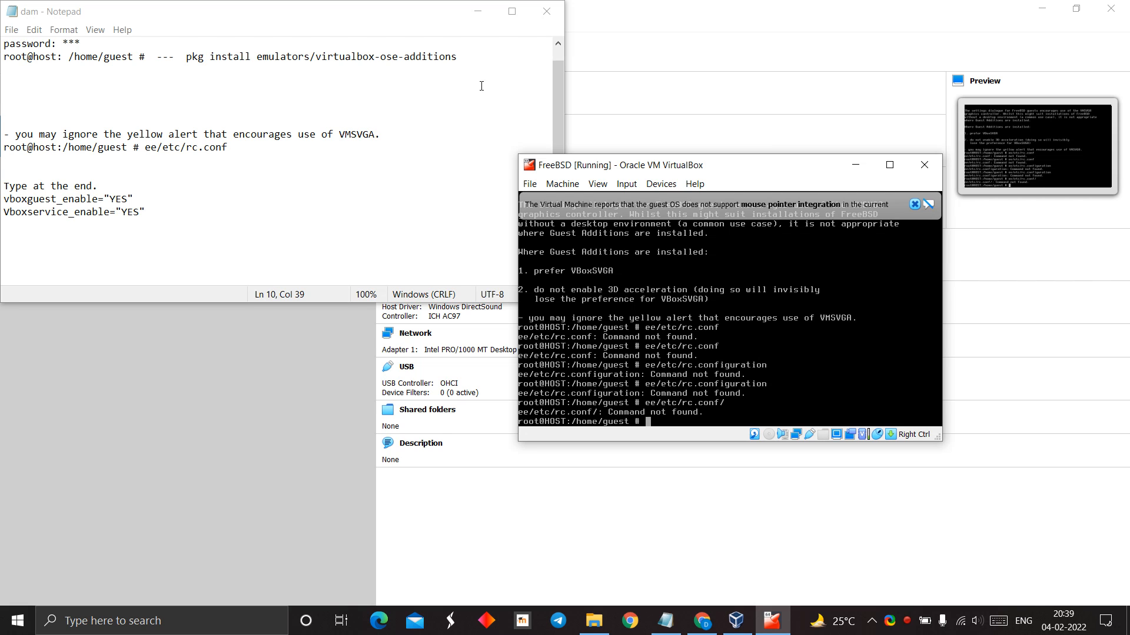
Step: Close the dam notes in Notepad
left_click(542, 27)
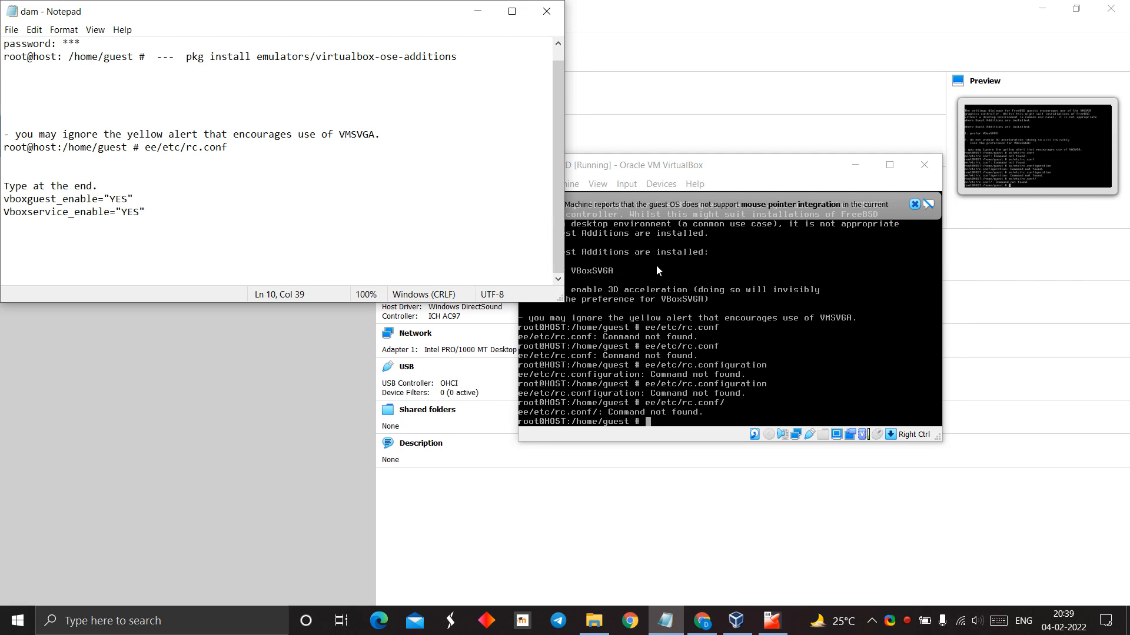
left_click(556, 13)
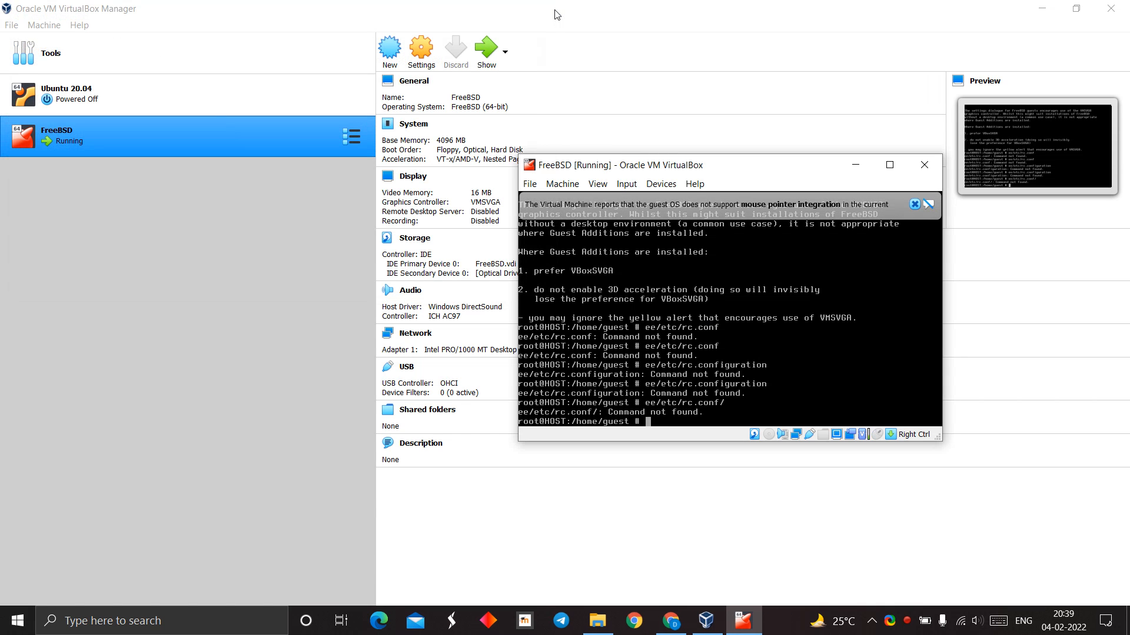